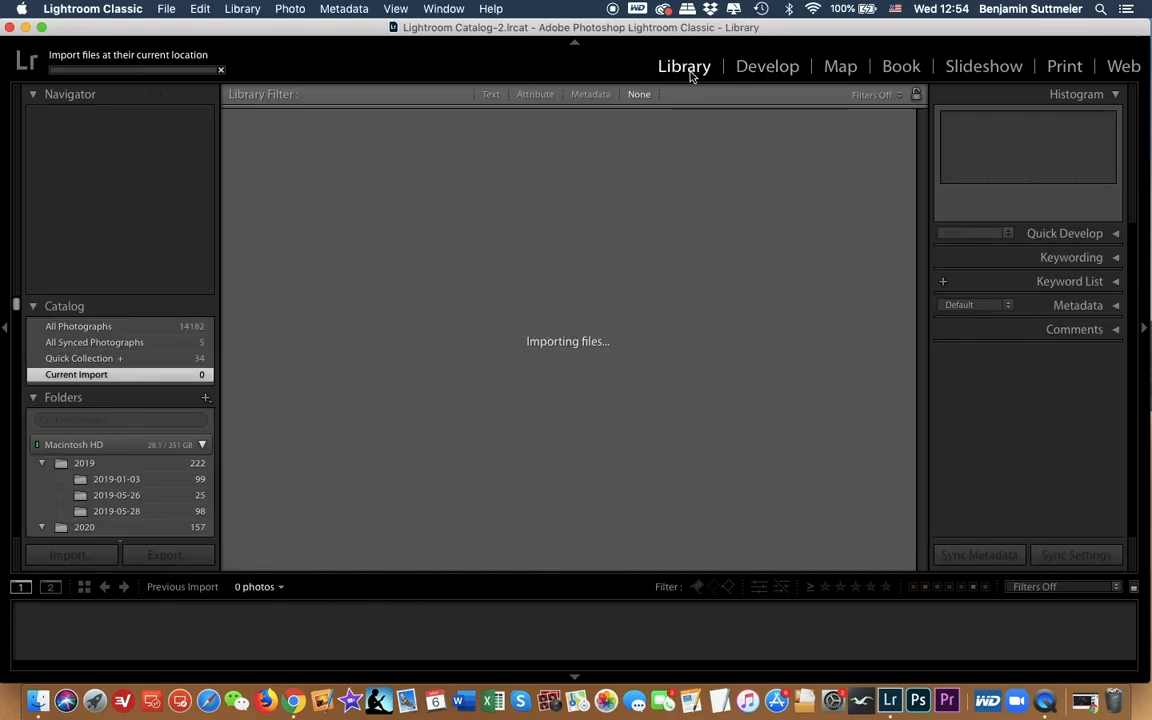
Step: Open the waterfall photo in the Develop module, set its temperature to 5,157 and compare it with the original
left_click(764, 68)
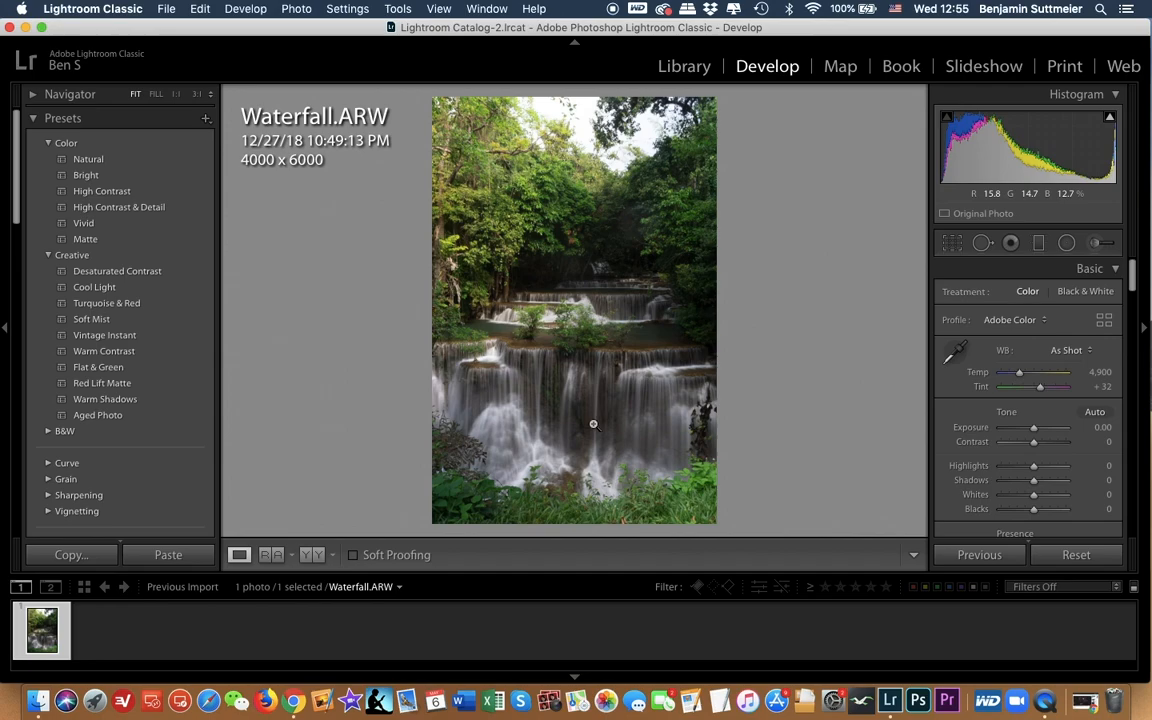
left_click(1020, 373)
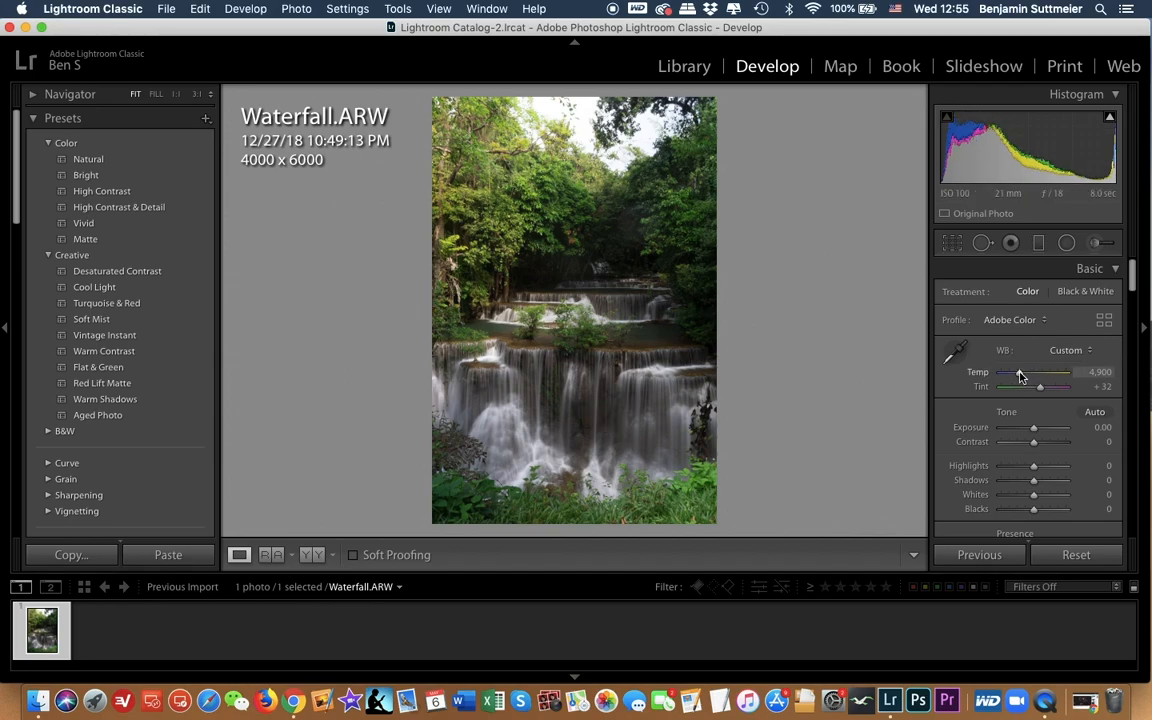
left_click_drag(1020, 375, 1021, 376)
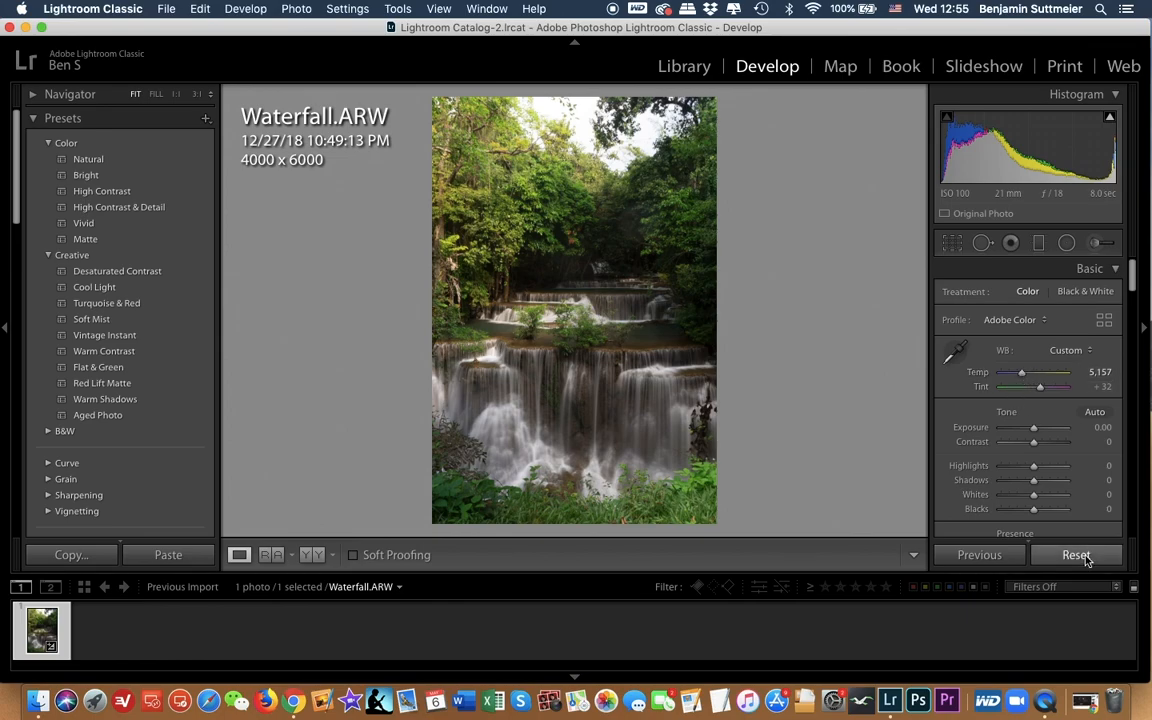
key("backslash")
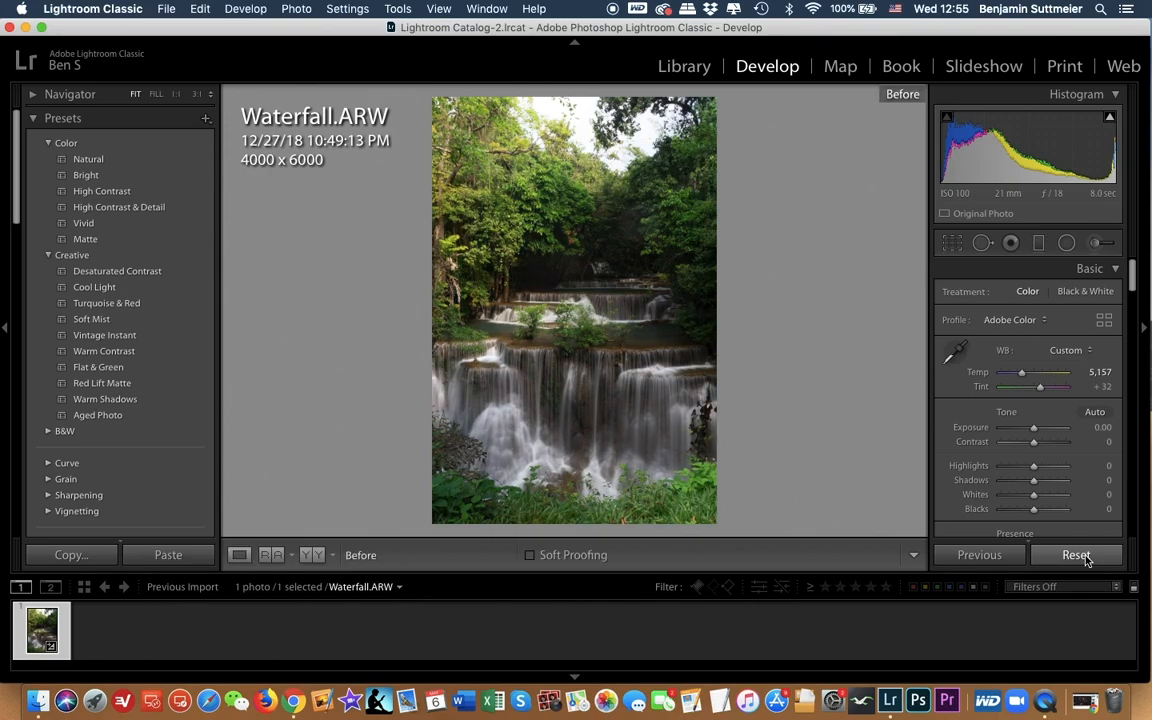
key("backslash")
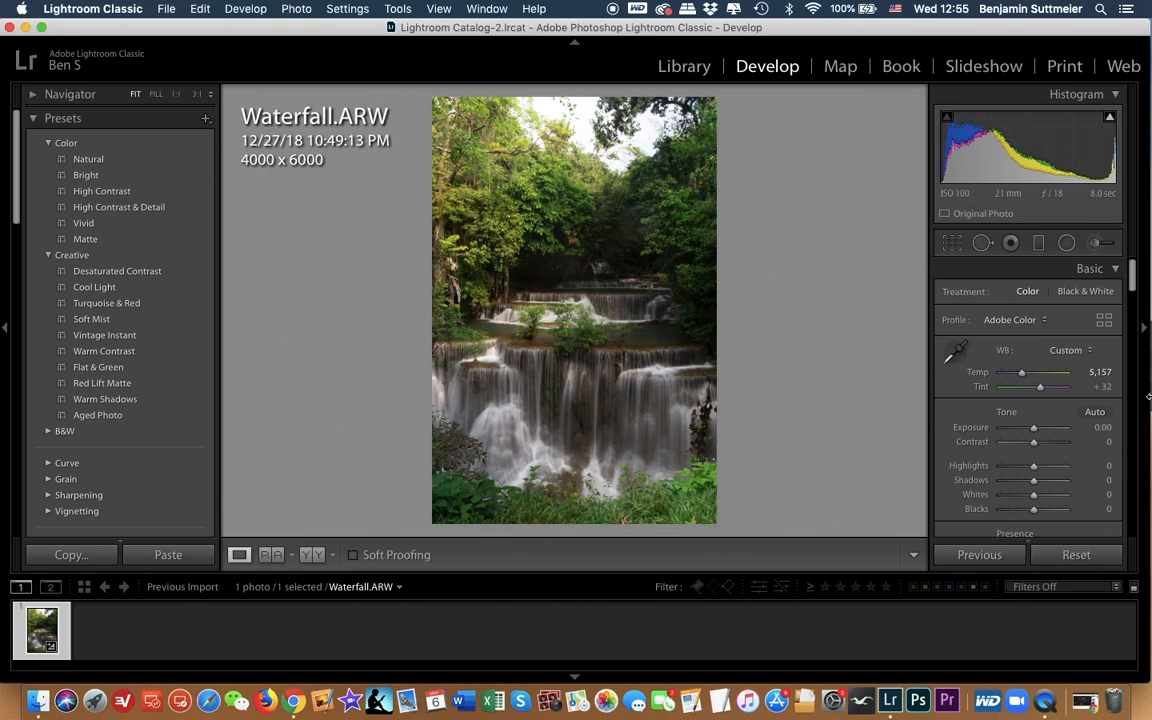
Step: Set the white balance tint of the waterfall photo to +35
left_click(1099, 388)
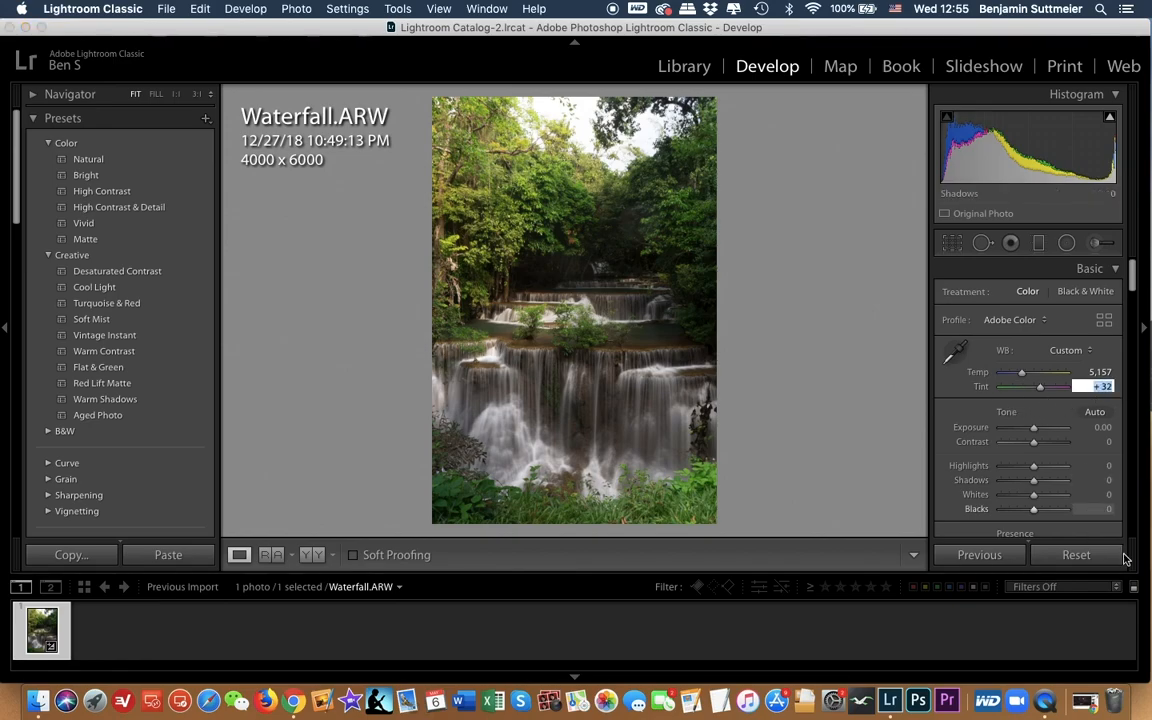
type("35")
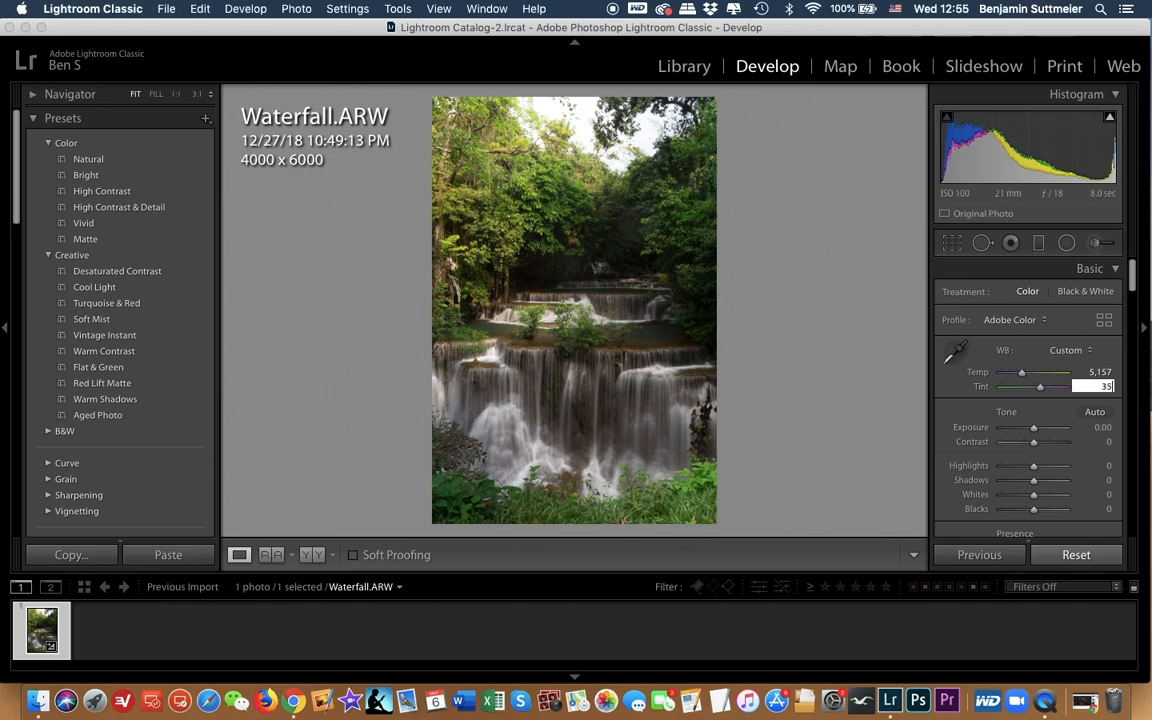
key("Return")
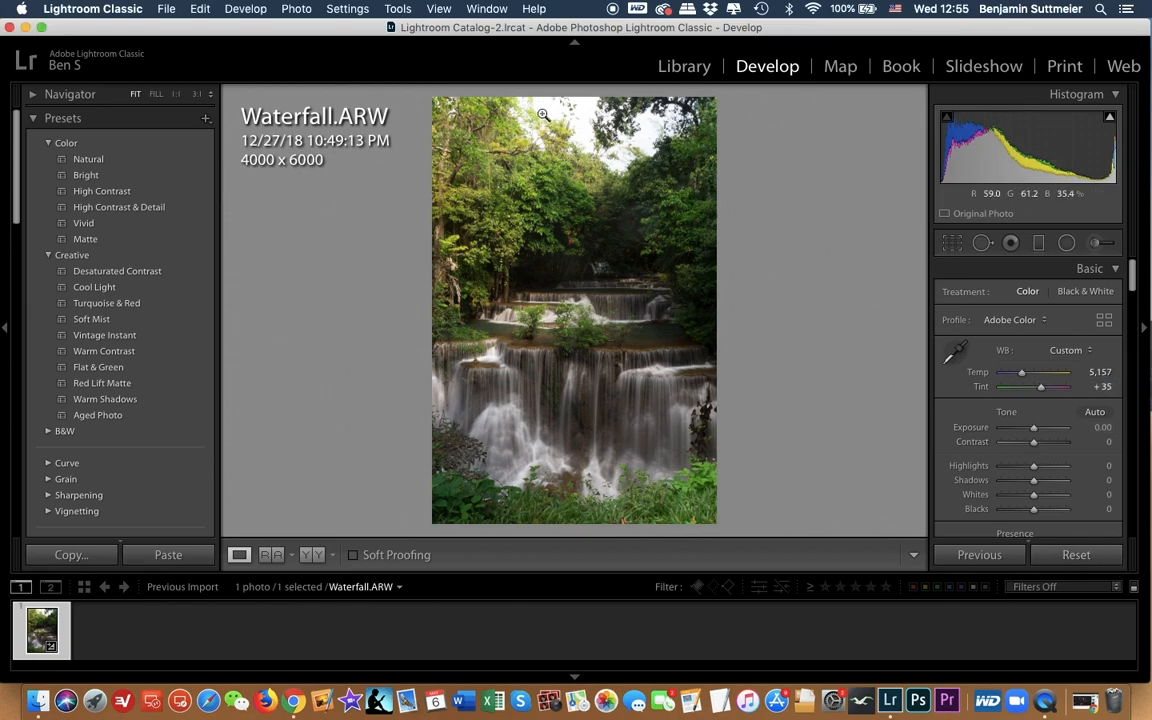
Step: Check the highlight clipping, and set Highlights to +21 and Shadows to −24
mouse_move(1110, 120)
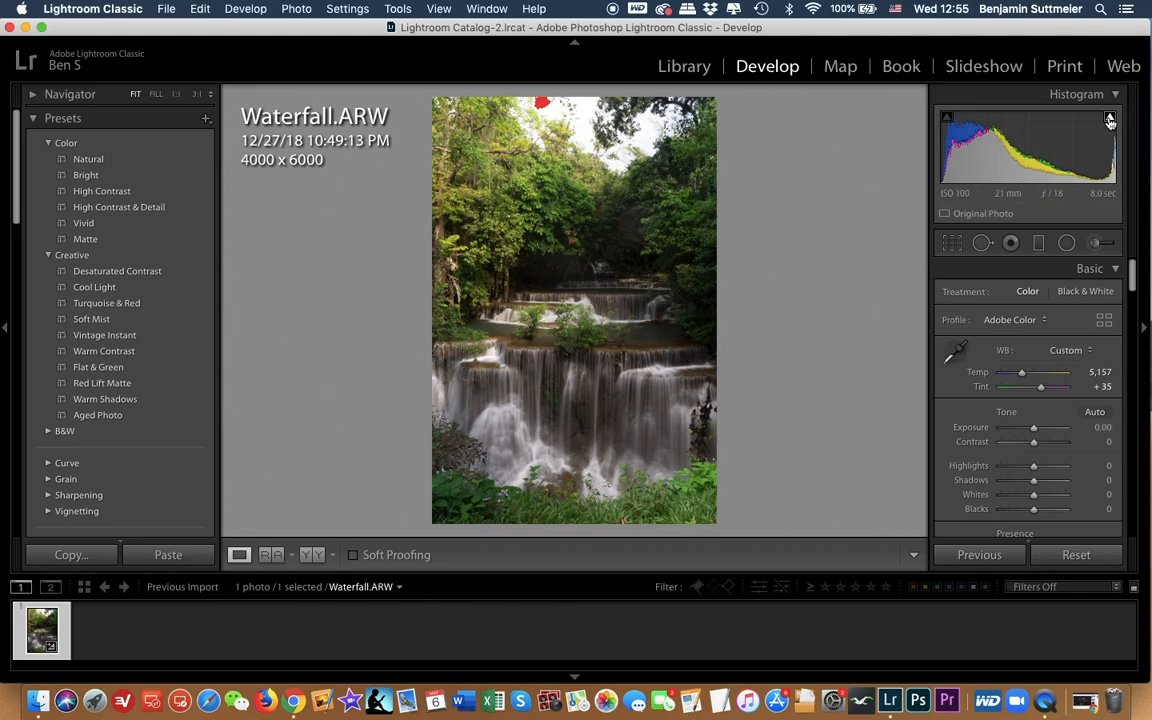
left_click(1110, 121)
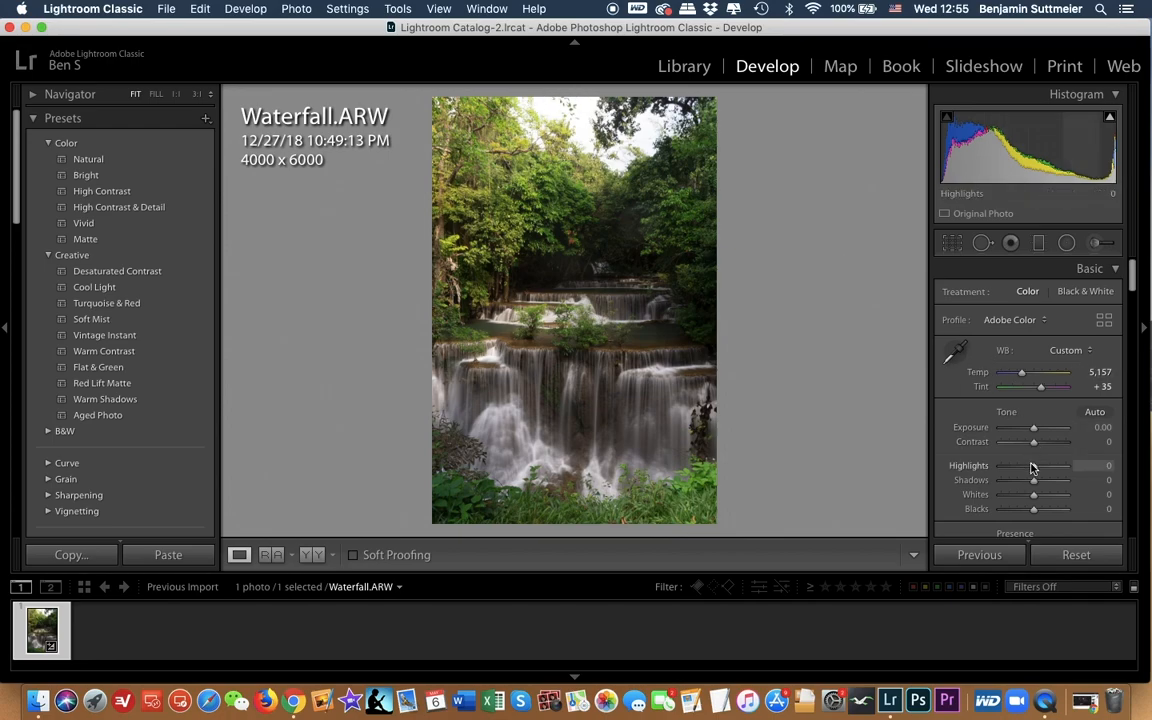
left_click_drag(1035, 470, 1041, 470)
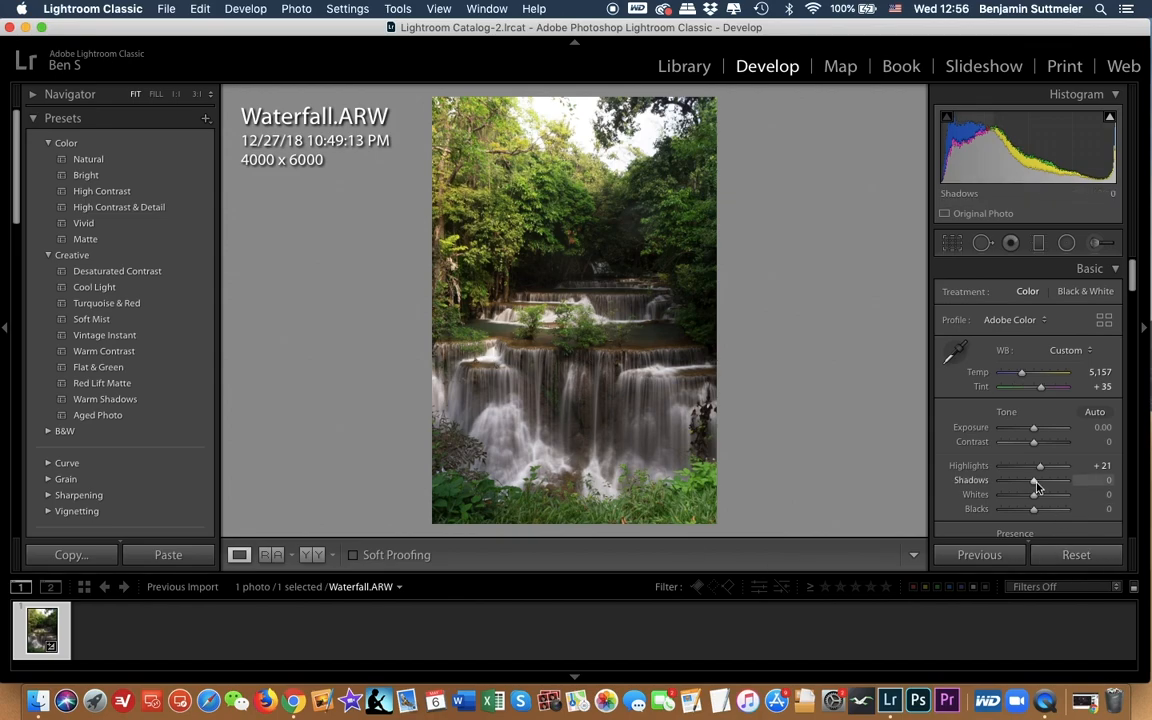
left_click_drag(1035, 482, 1027, 484)
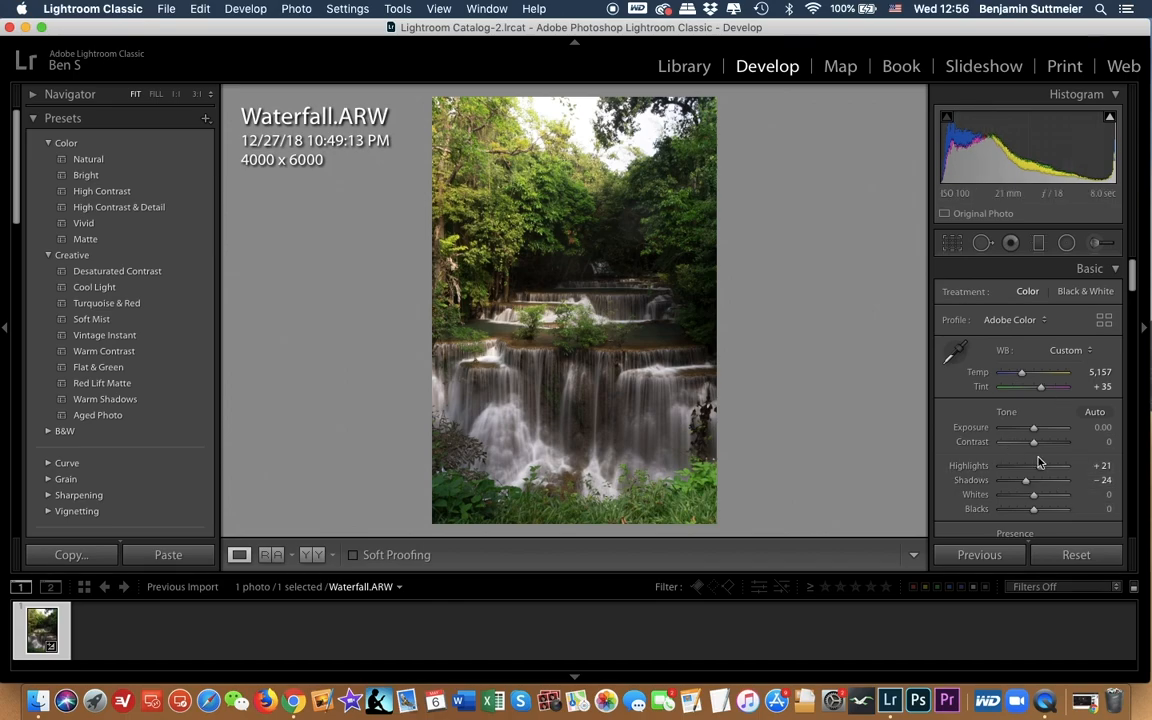
Step: Set the photo's Clarity to +10 and its Dehaze to 0
scroll(1006, 453, "down", 3)
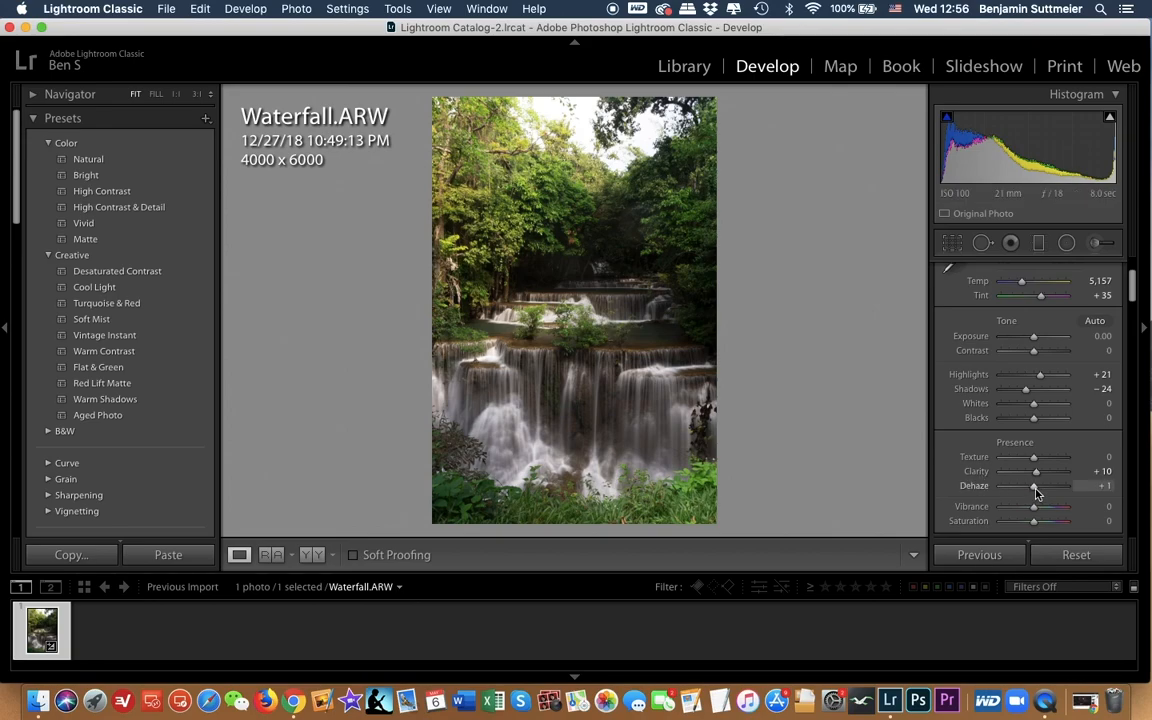
left_click(1100, 485)
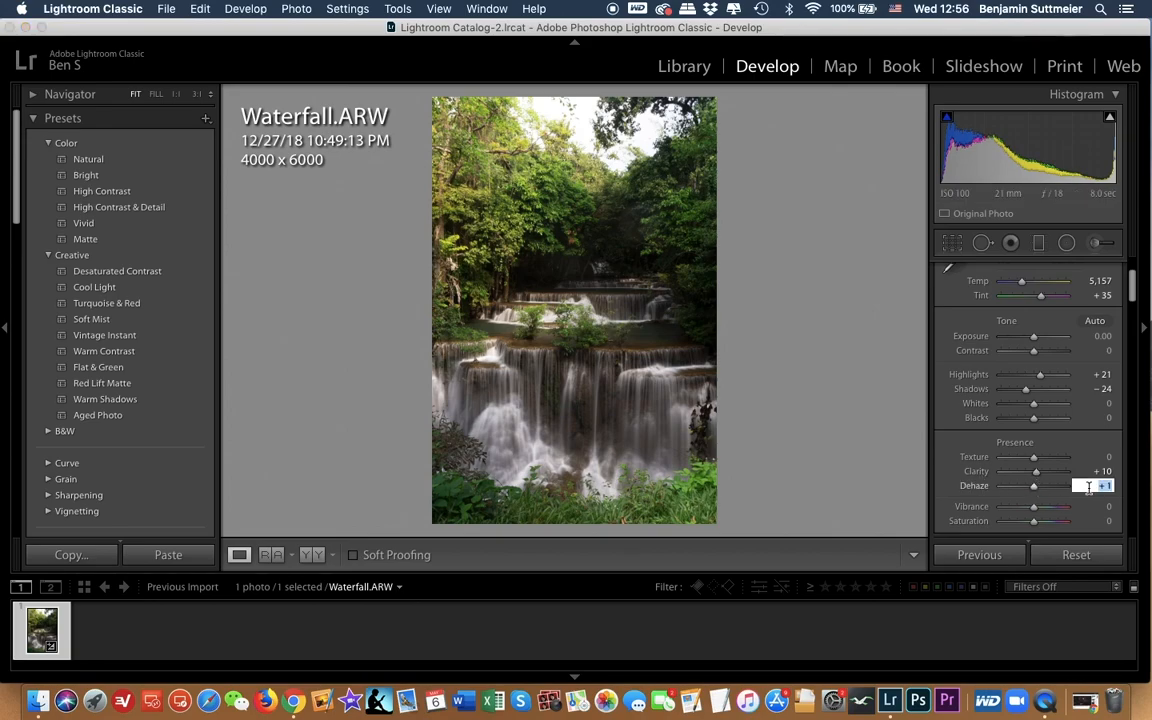
key("Return")
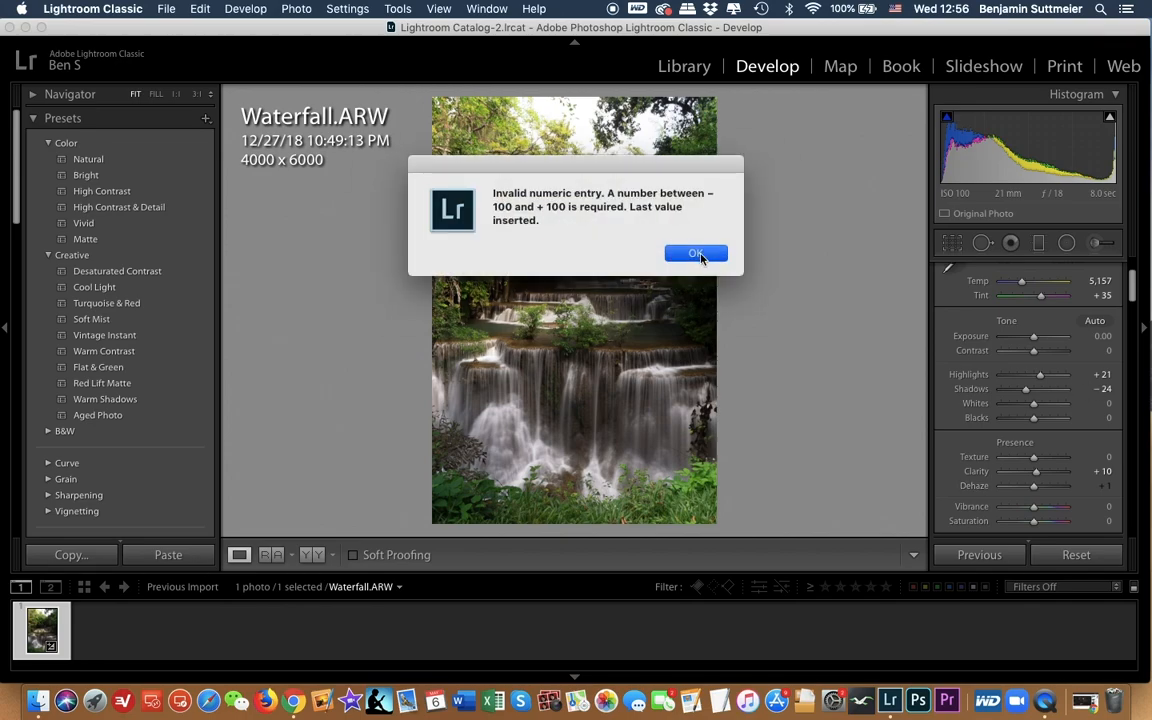
key("Return")
type("0")
key("Return")
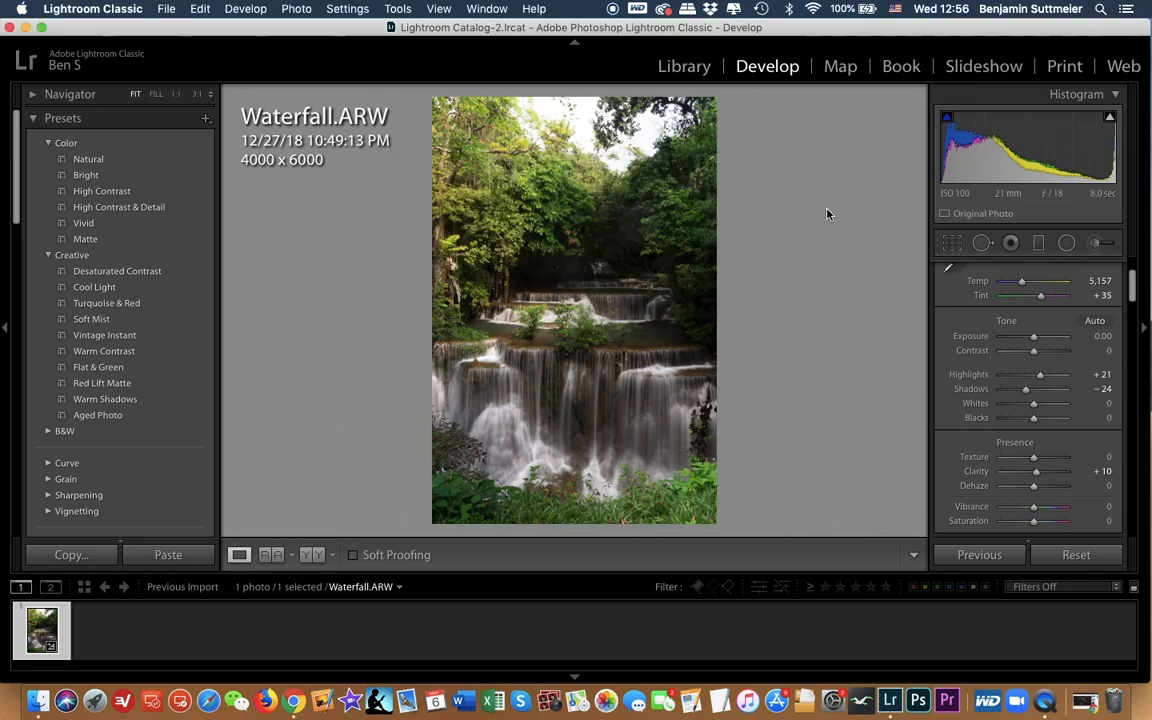
Step: Try the photo with Clarity at 0, undo it and leave Clarity at +10
left_click(1096, 470)
type("0")
key("Return")
key("super+z")
left_click_drag(1041, 477, 1039, 477)
Step: Set the photo's Vibrance to +12
scroll(1078, 488, "down", 2)
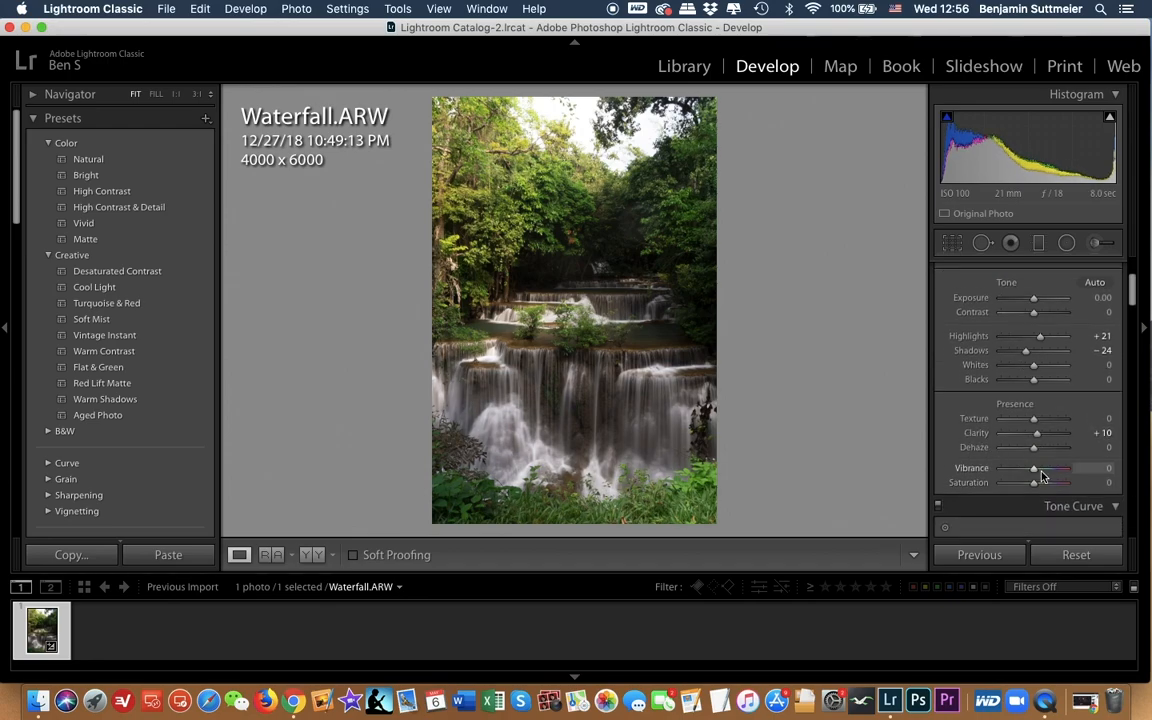
left_click_drag(1034, 469, 1041, 472)
left_click(1103, 468)
type("12")
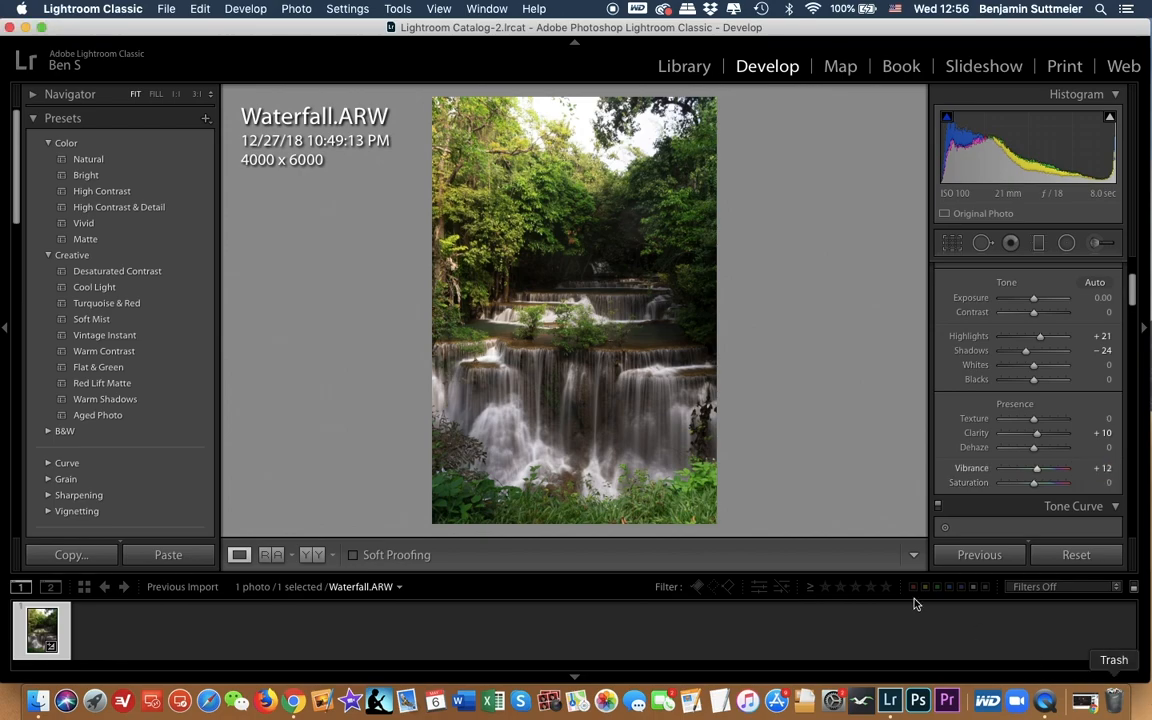
key("Return")
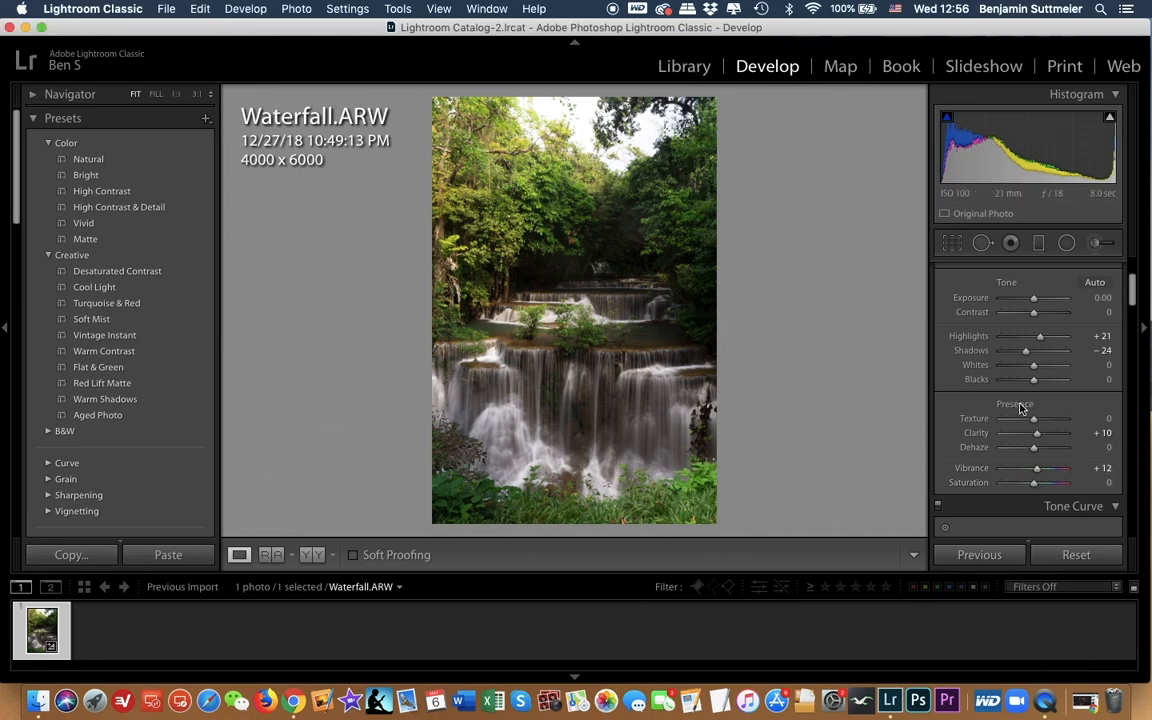
Step: Shift the hue of the greens to −56 in the HSL adjustments
scroll(1020, 404, "down", 3)
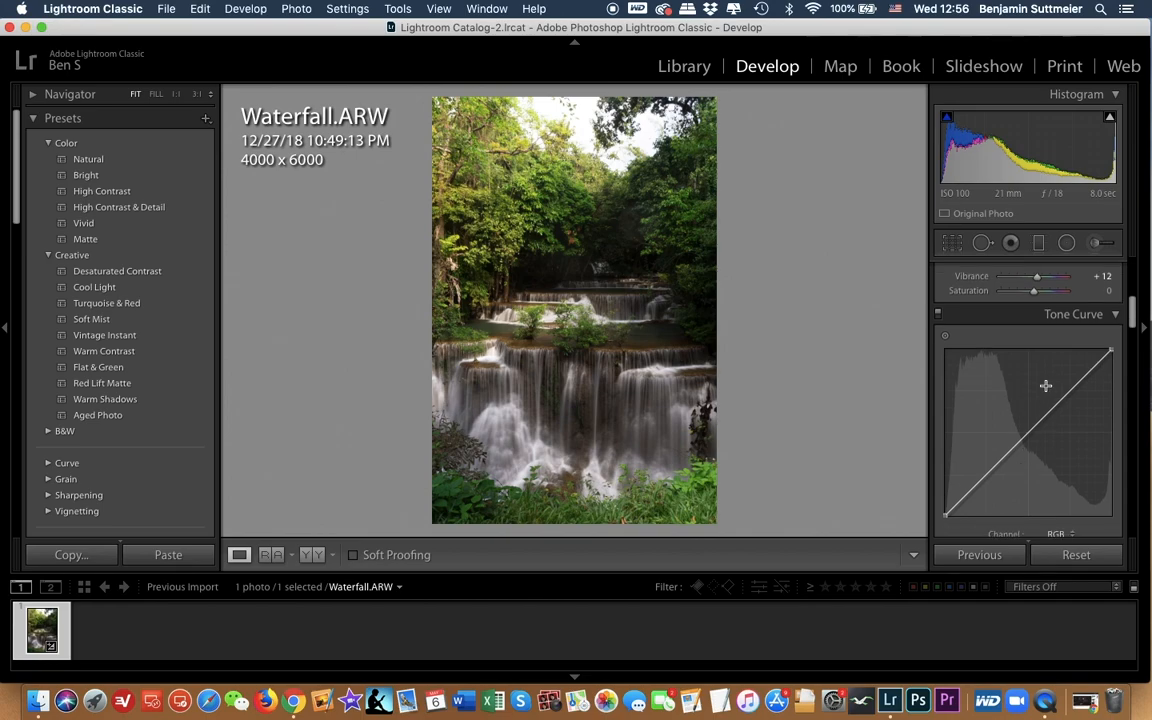
scroll(1052, 452, "down", 2)
scroll(1052, 455, "down", 4)
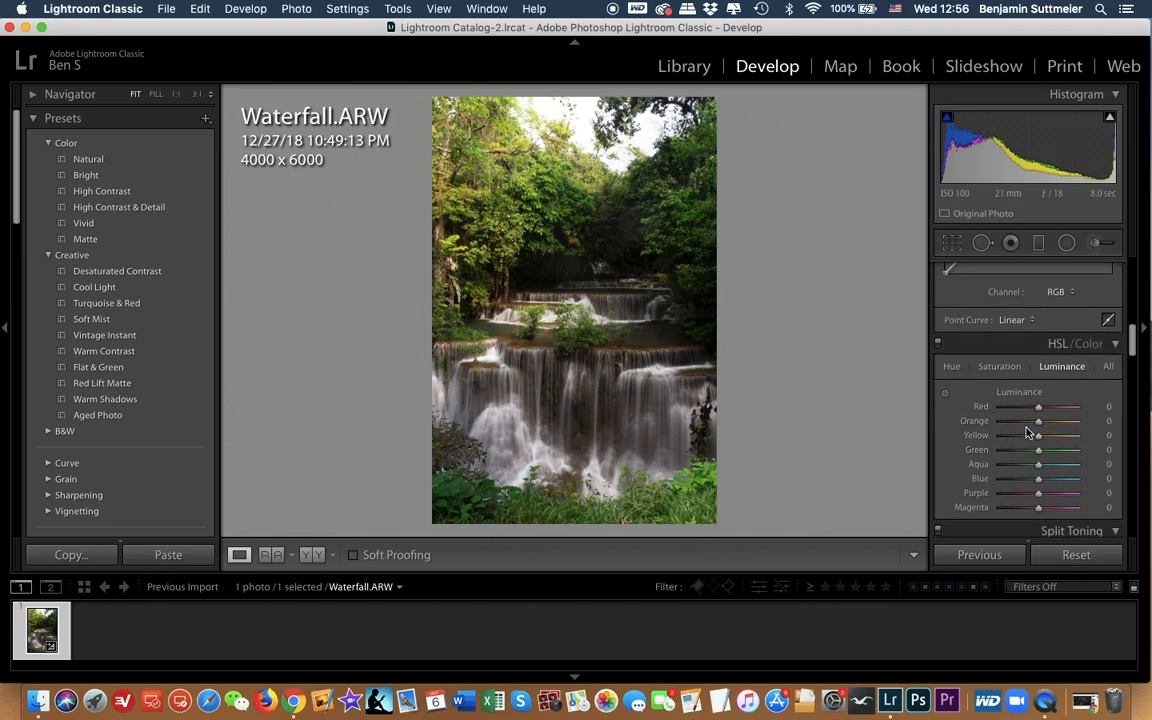
scroll(1085, 400, "down", 1)
scroll(1085, 395, "down", 1)
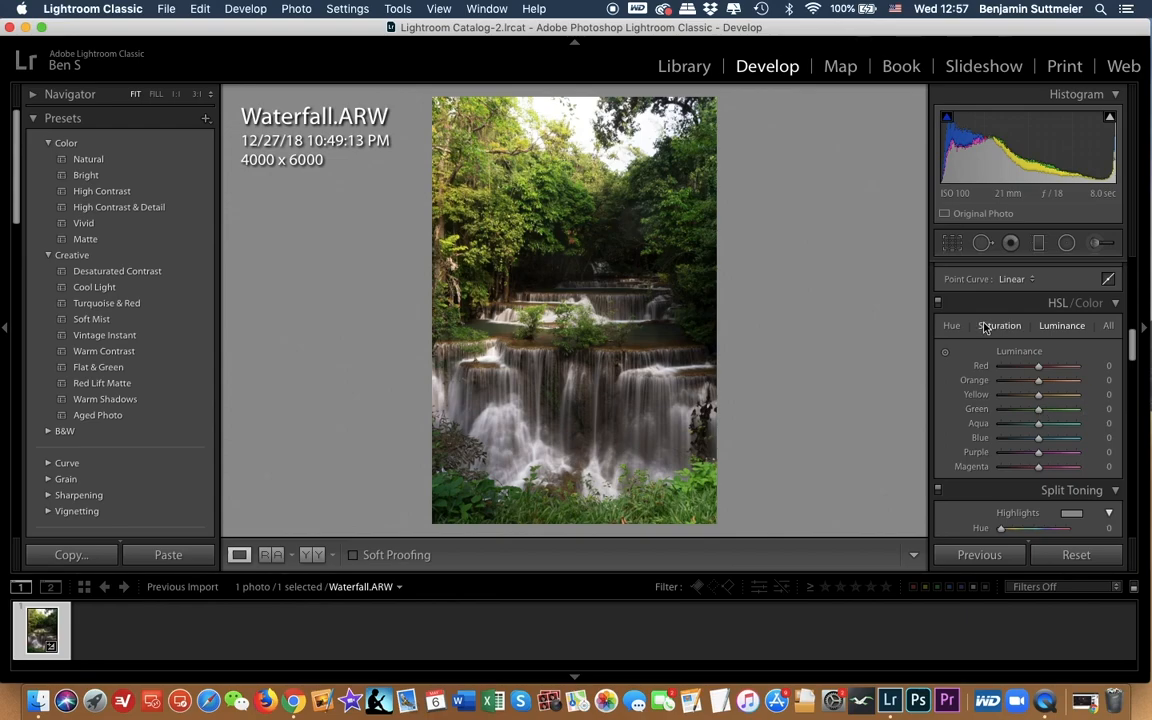
left_click(952, 327)
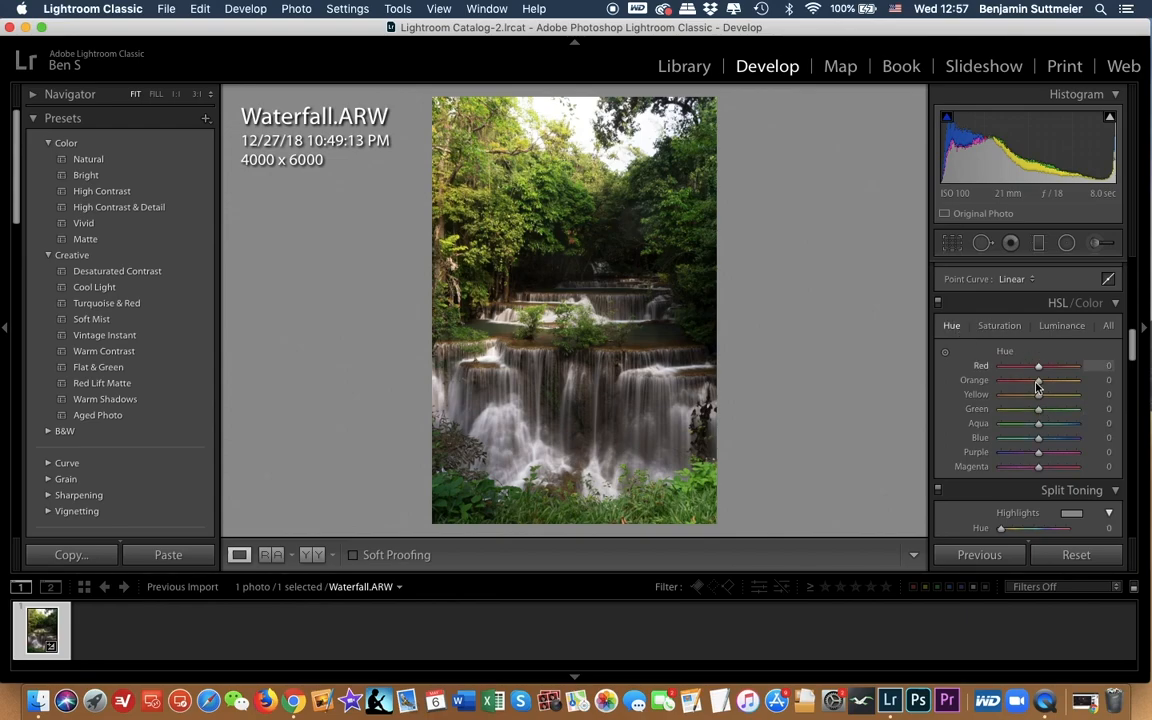
left_click_drag(1040, 418, 1018, 418)
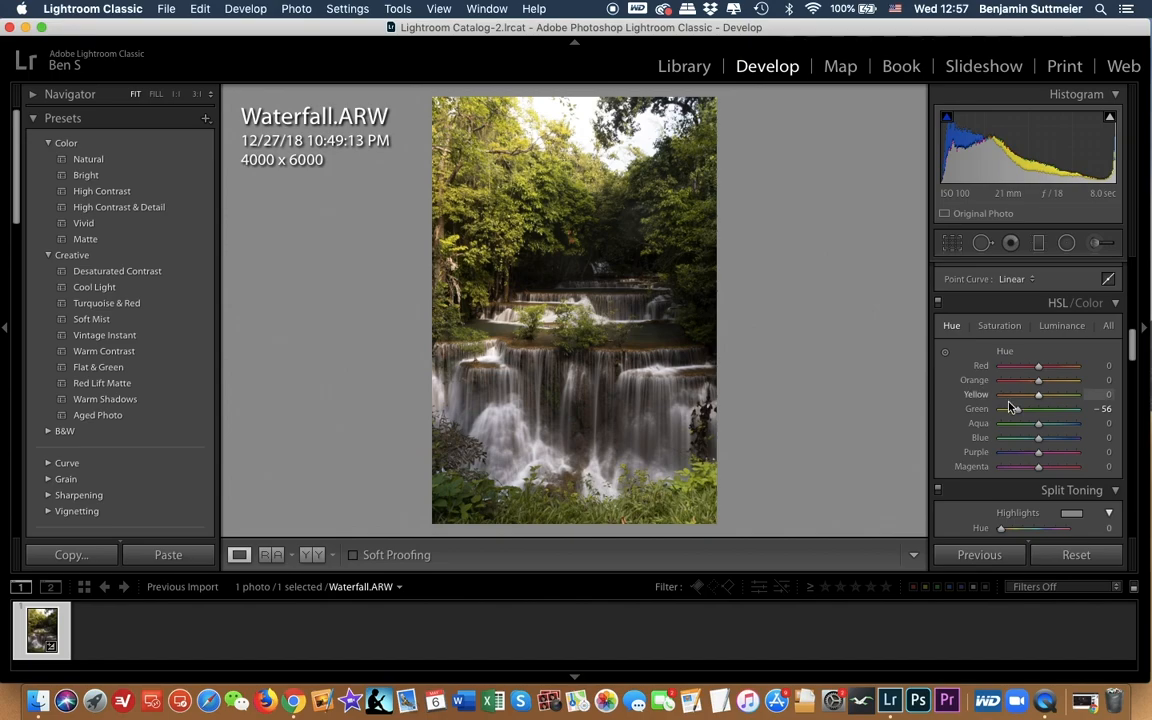
Step: Raise the saturation of the greens to +60 and their luminance to +38
left_click(1000, 328)
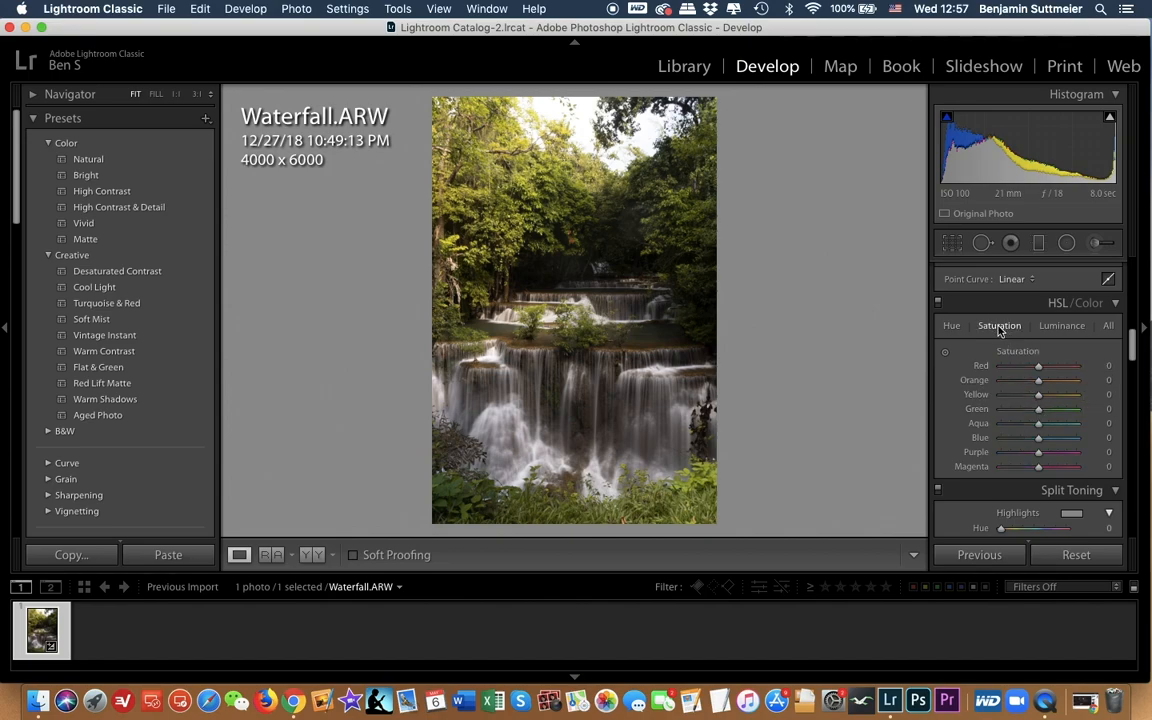
left_click_drag(1048, 409, 1063, 412)
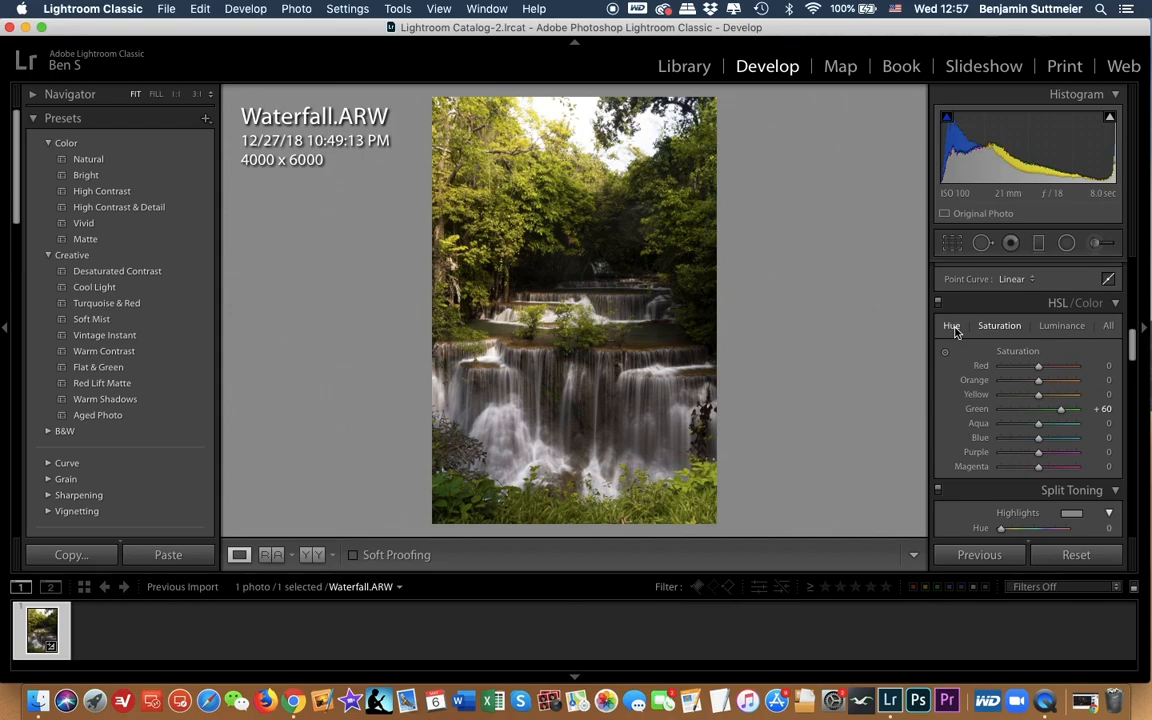
left_click(1060, 326)
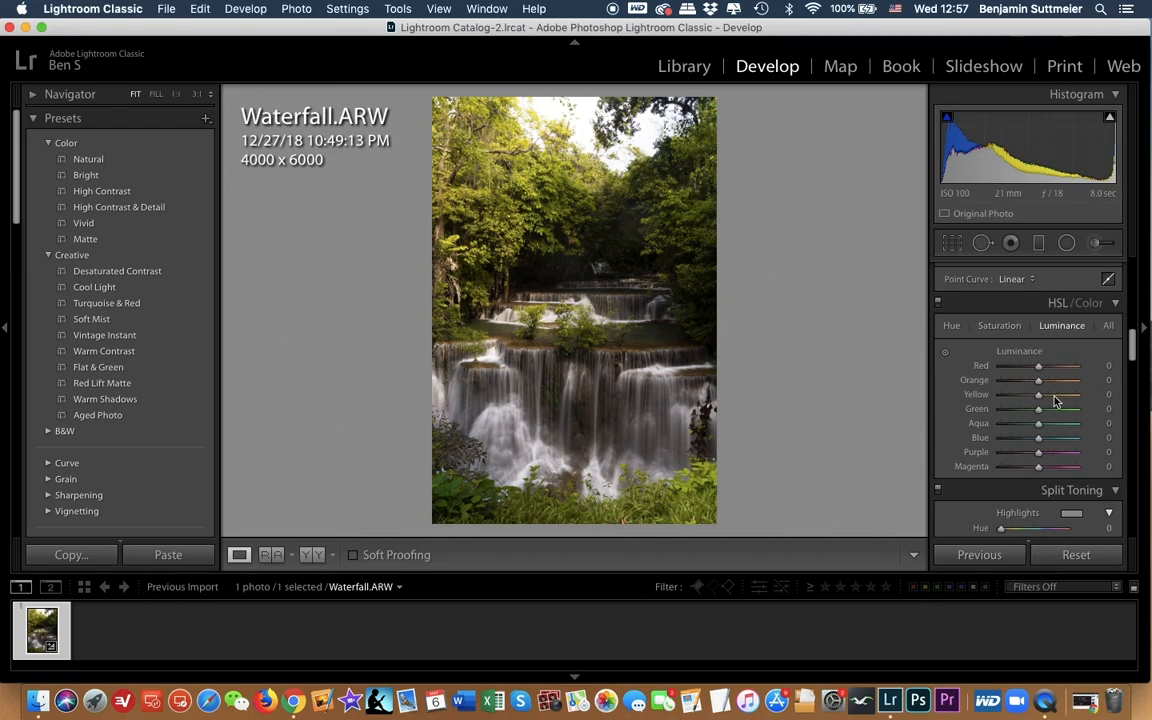
left_click_drag(1052, 411, 1057, 409)
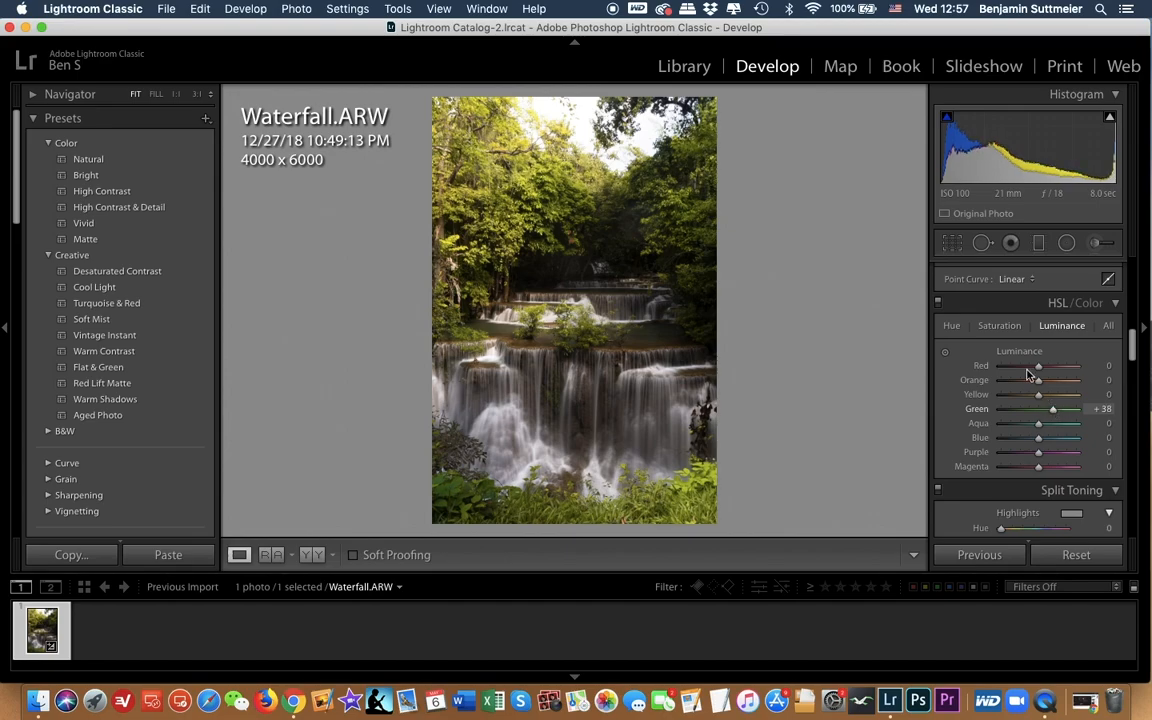
Step: Adjust the yellows to a hue of −48, a saturation of +51 and a luminance of +32
left_click(952, 327)
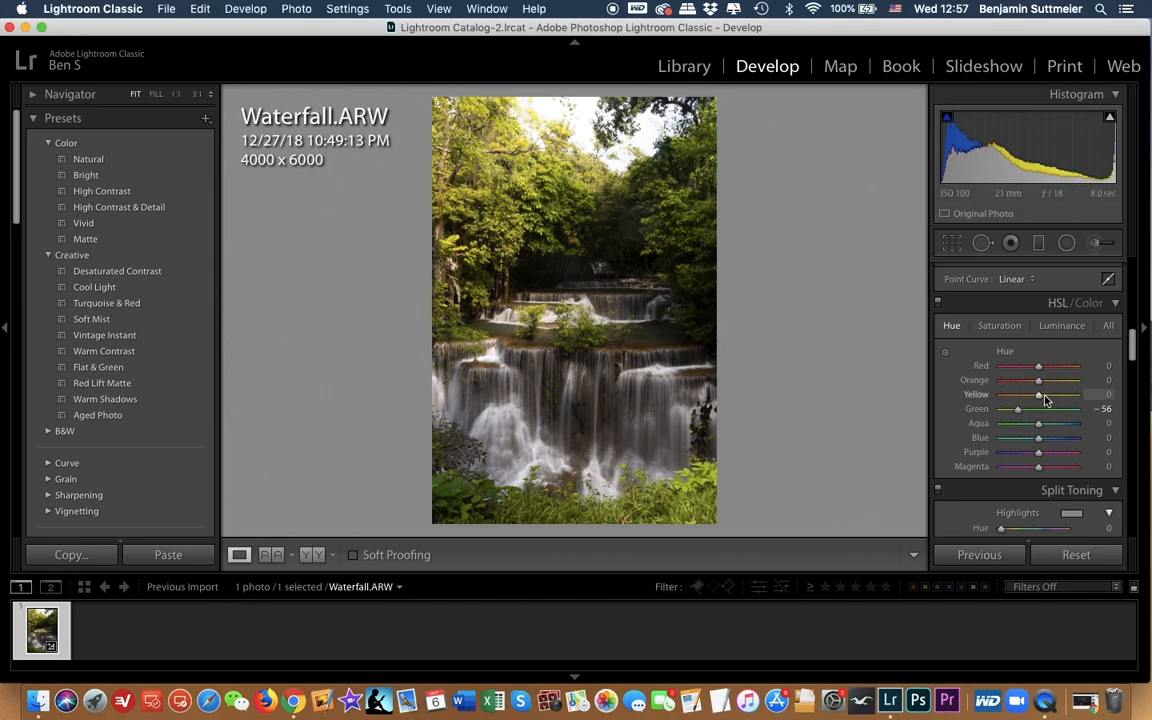
mouse_move(1040, 398)
left_mouse_down()
mouse_move(1020, 399)
mouse_move(1080, 397)
mouse_move(1008, 398)
mouse_move(1021, 398)
left_mouse_up()
left_click(999, 325)
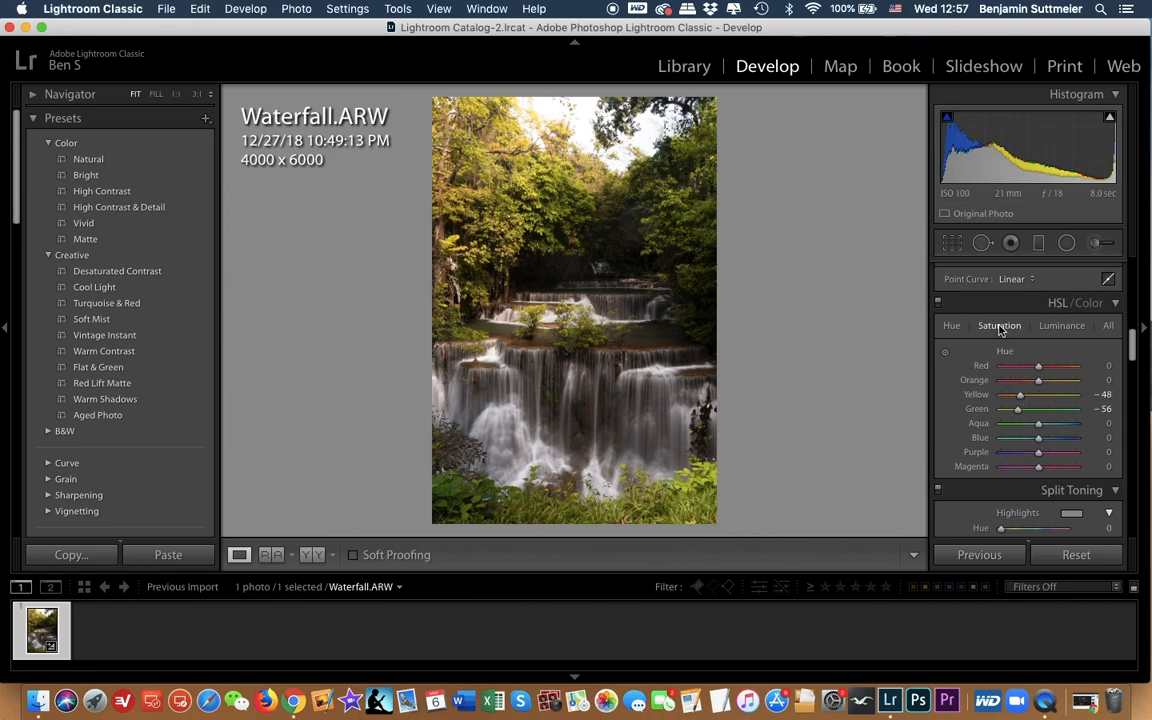
left_click_drag(1043, 397, 1006, 410)
left_click_drag(1032, 409, 1061, 411)
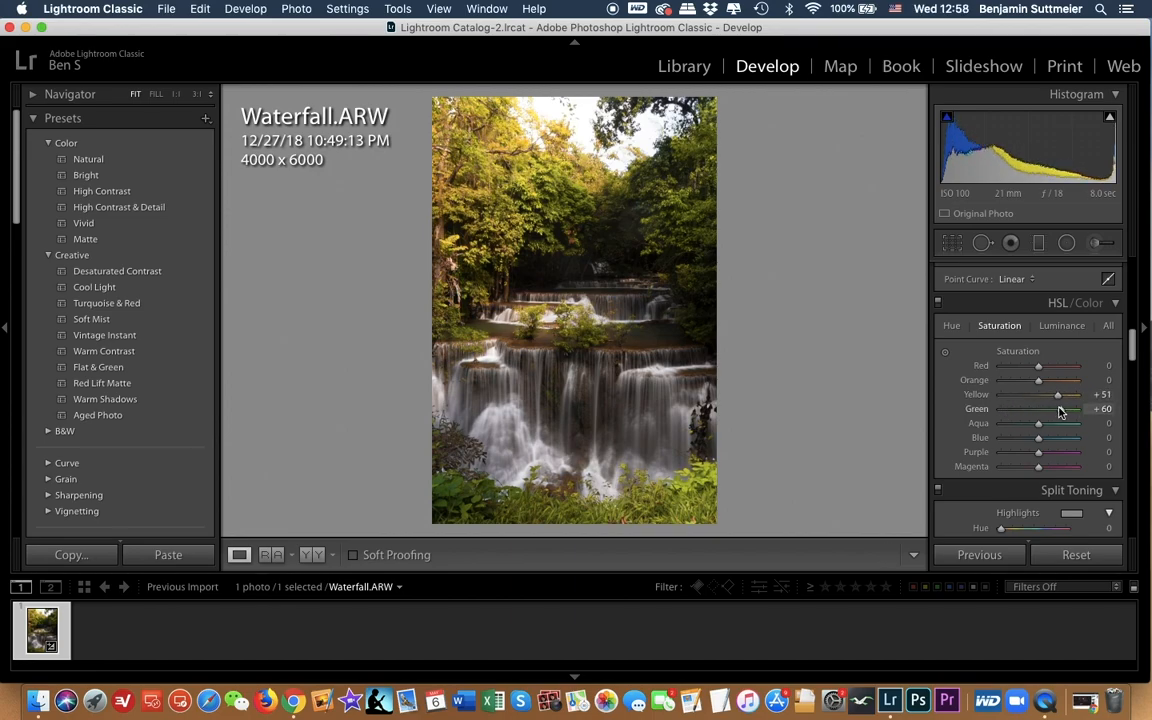
left_click(1060, 326)
left_click_drag(1045, 397, 1052, 400)
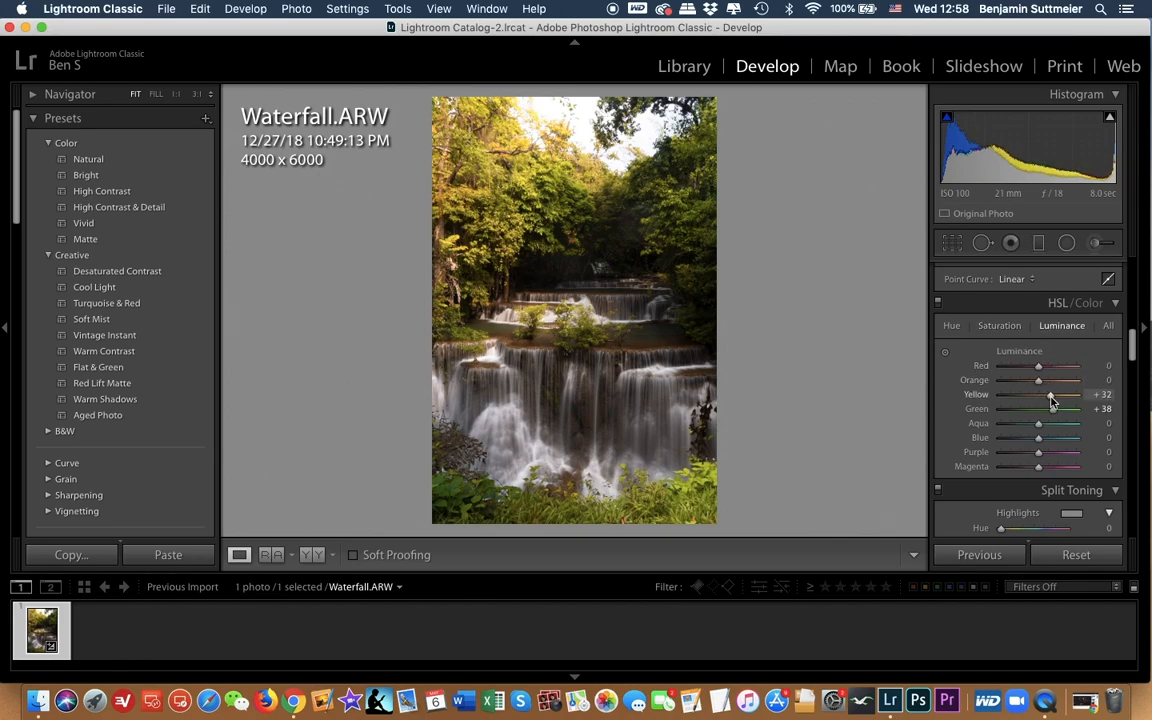
Step: Lower the saturation of both the purples and the magentas to −100
left_click(951, 326)
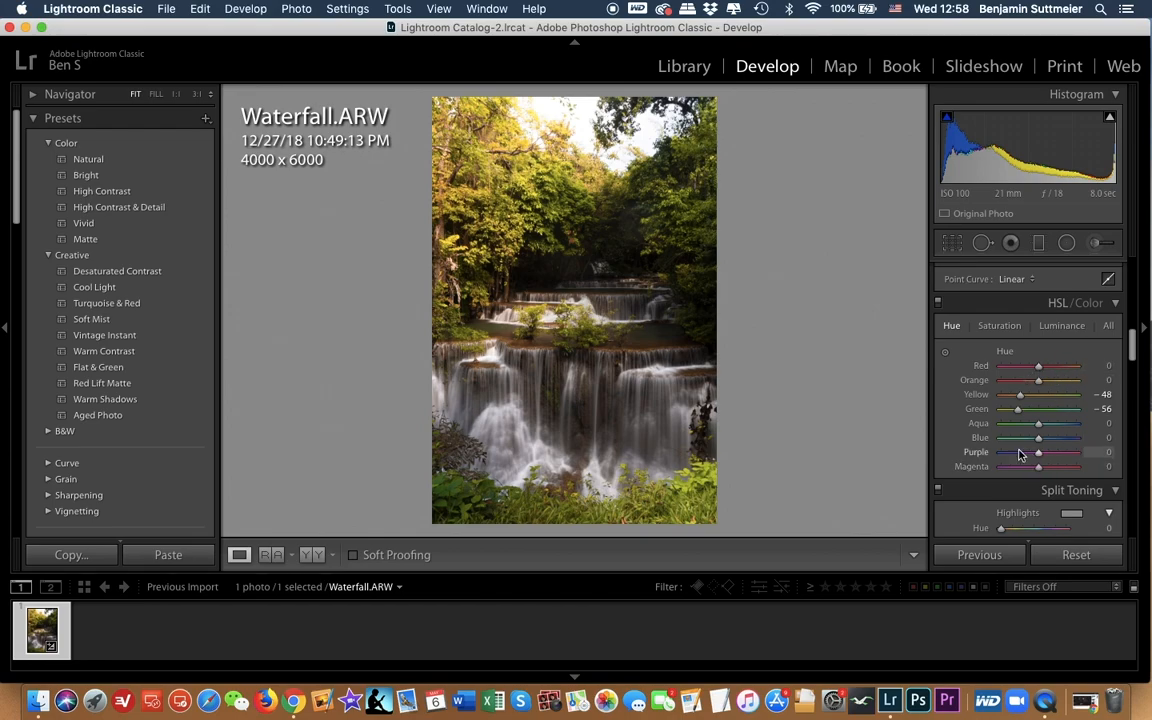
left_click(1003, 327)
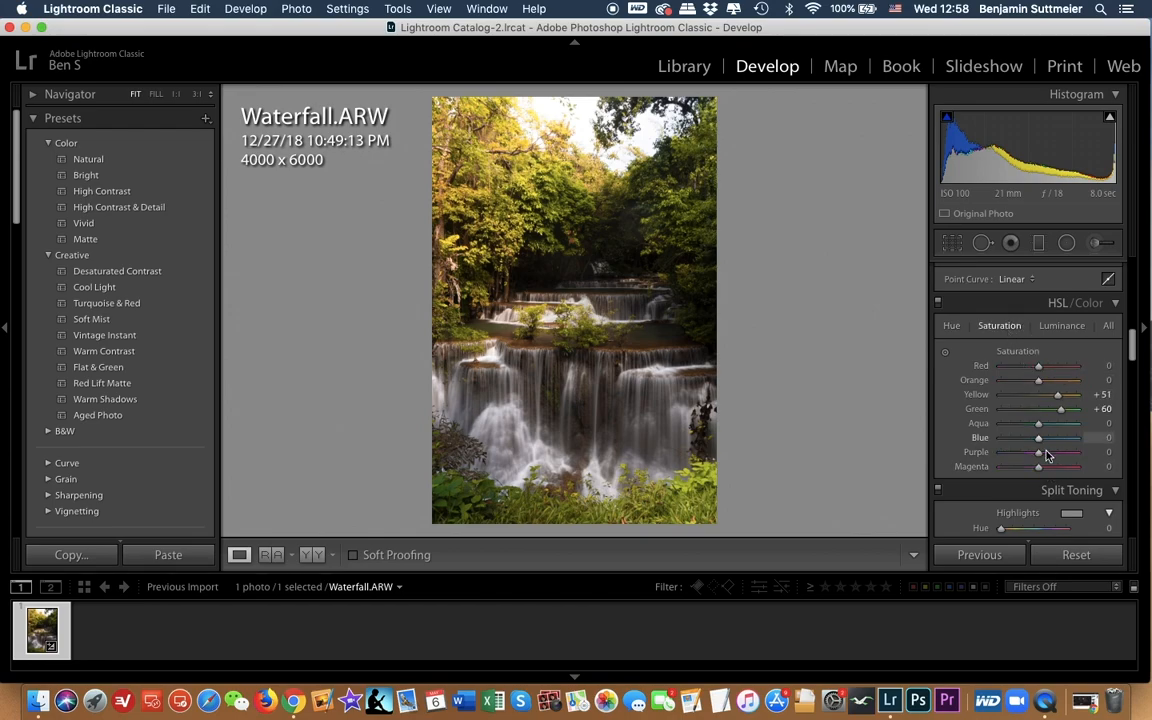
left_click_drag(1040, 453, 990, 468)
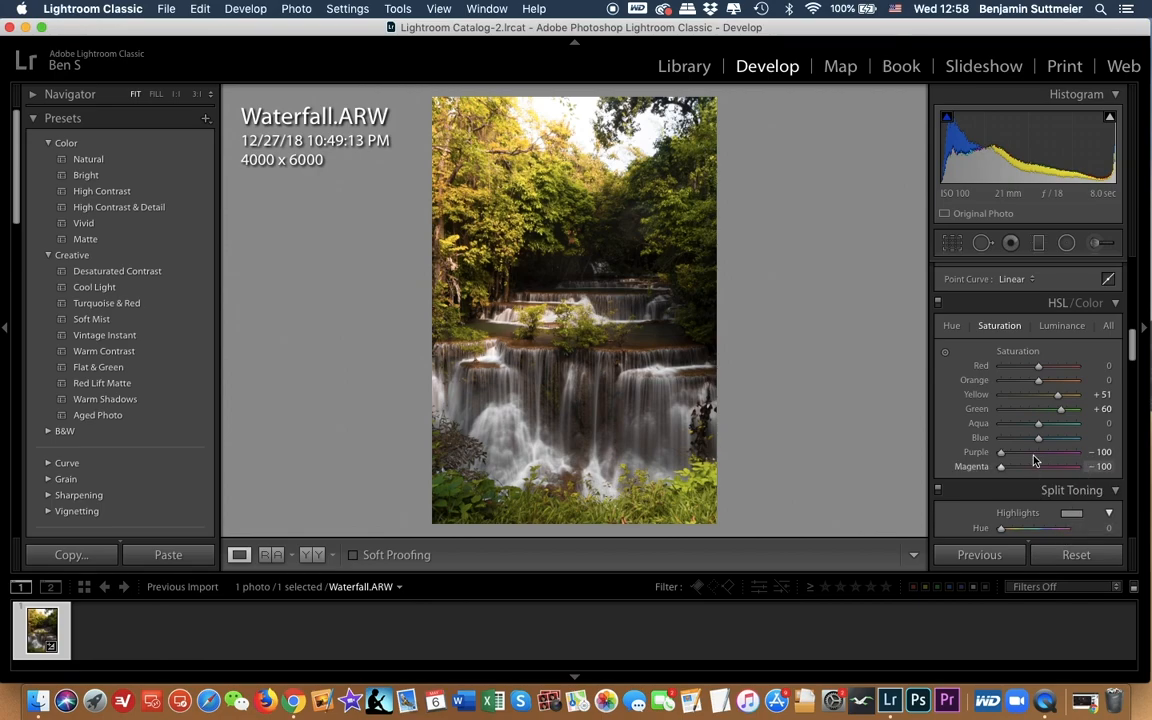
Step: Dismiss the update notification and shift the hue of the oranges to −42 in the HSL adjustments
left_click(952, 326)
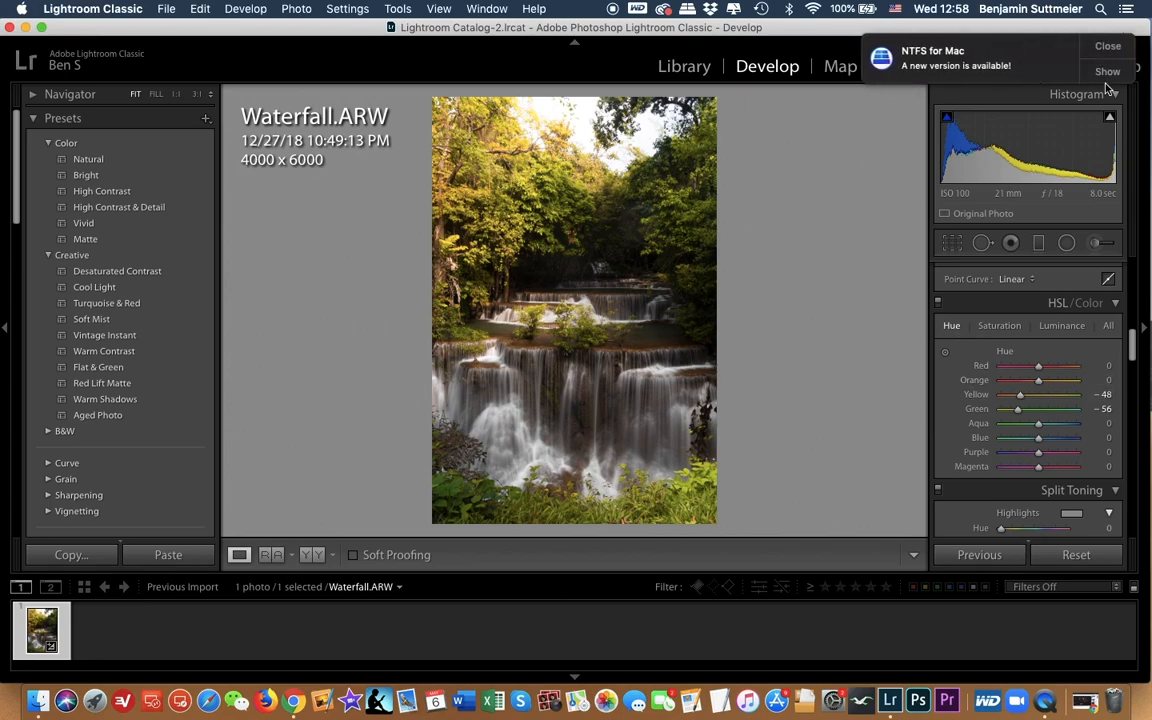
left_click(1108, 47)
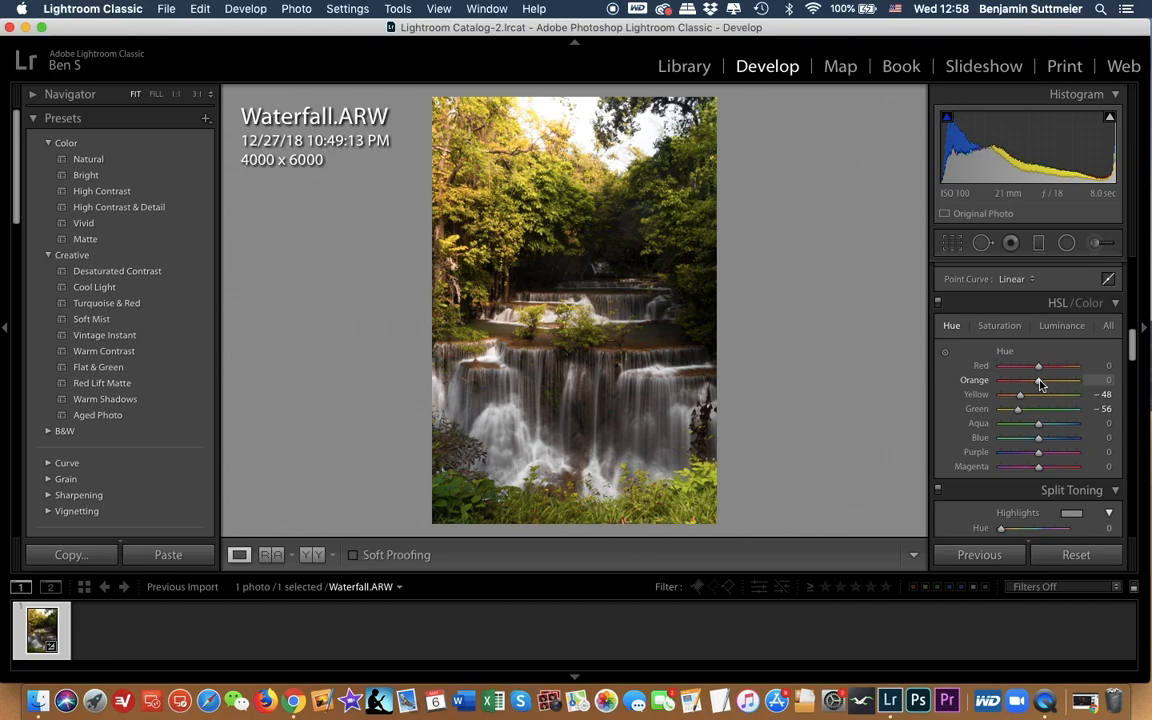
left_click_drag(1040, 384, 1051, 381)
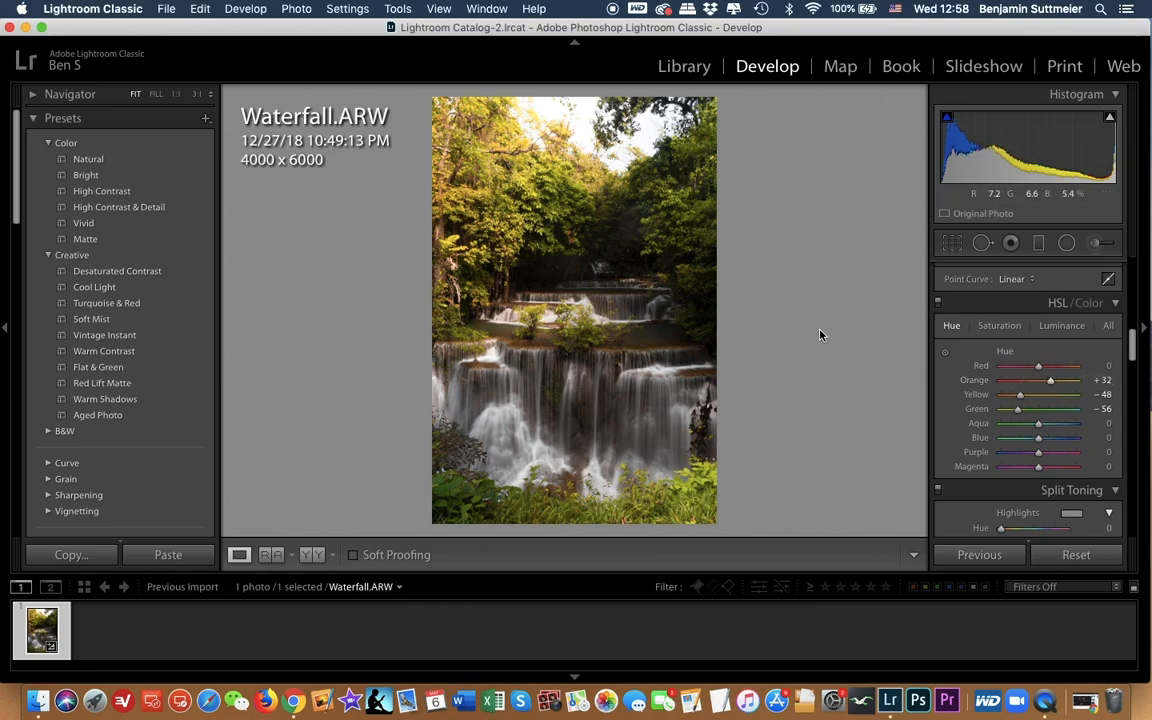
left_click_drag(1049, 381, 1027, 385)
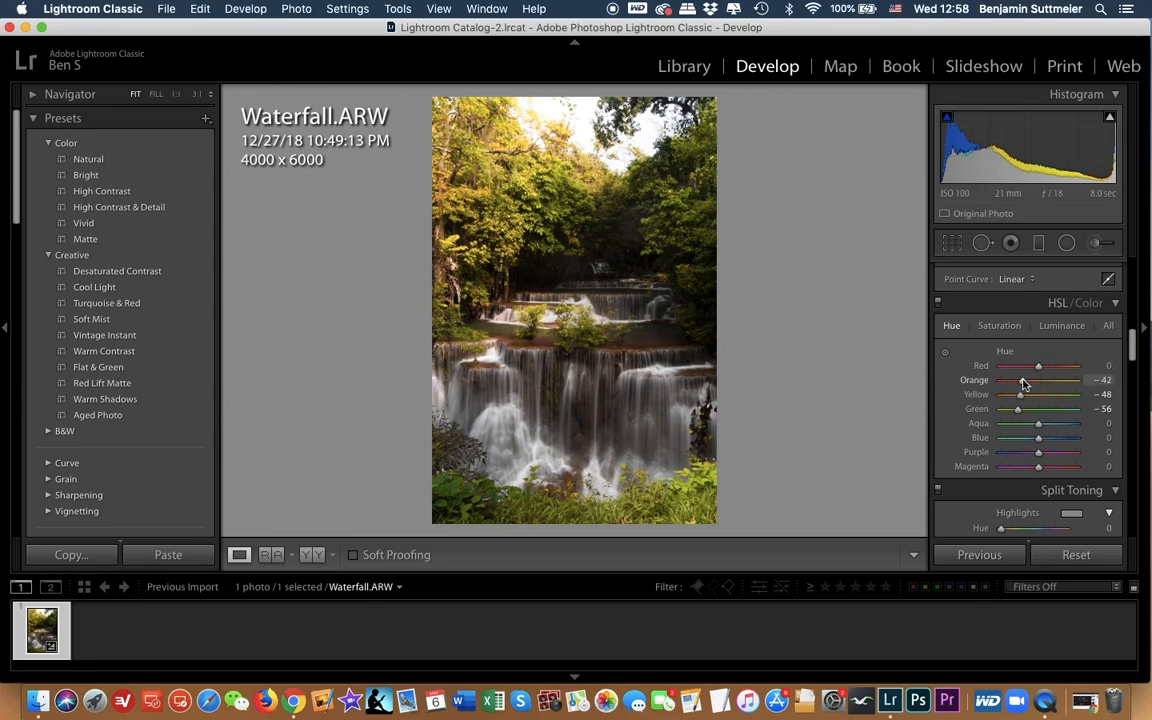
Step: Lower the saturation of the oranges and raise their luminance to +9
left_click(999, 325)
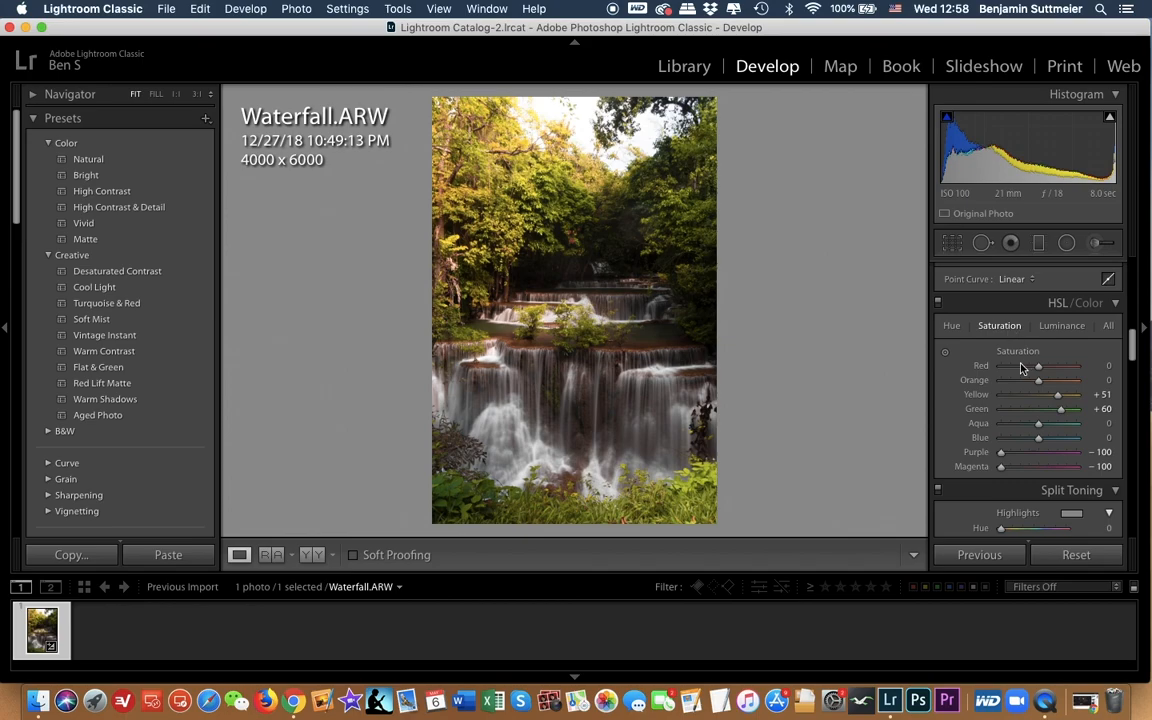
left_click_drag(1041, 382, 1024, 382)
left_click(1075, 328)
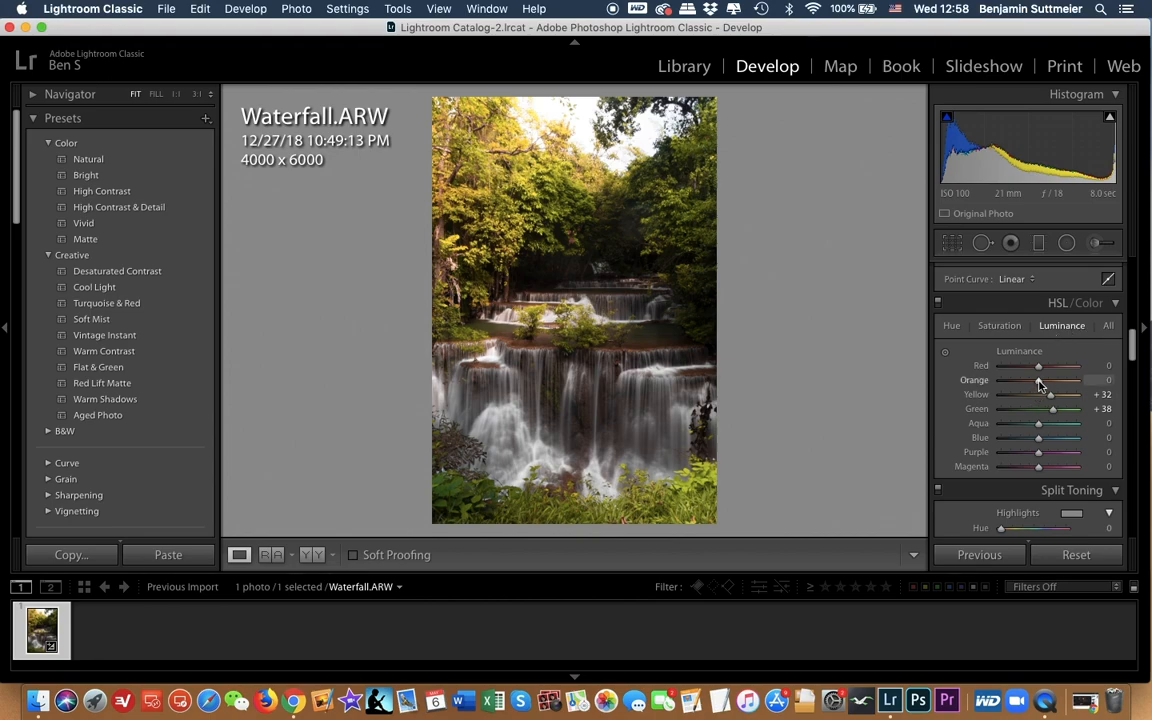
mouse_move(1040, 386)
left_mouse_down()
mouse_move(1012, 386)
mouse_move(1045, 390)
left_mouse_up()
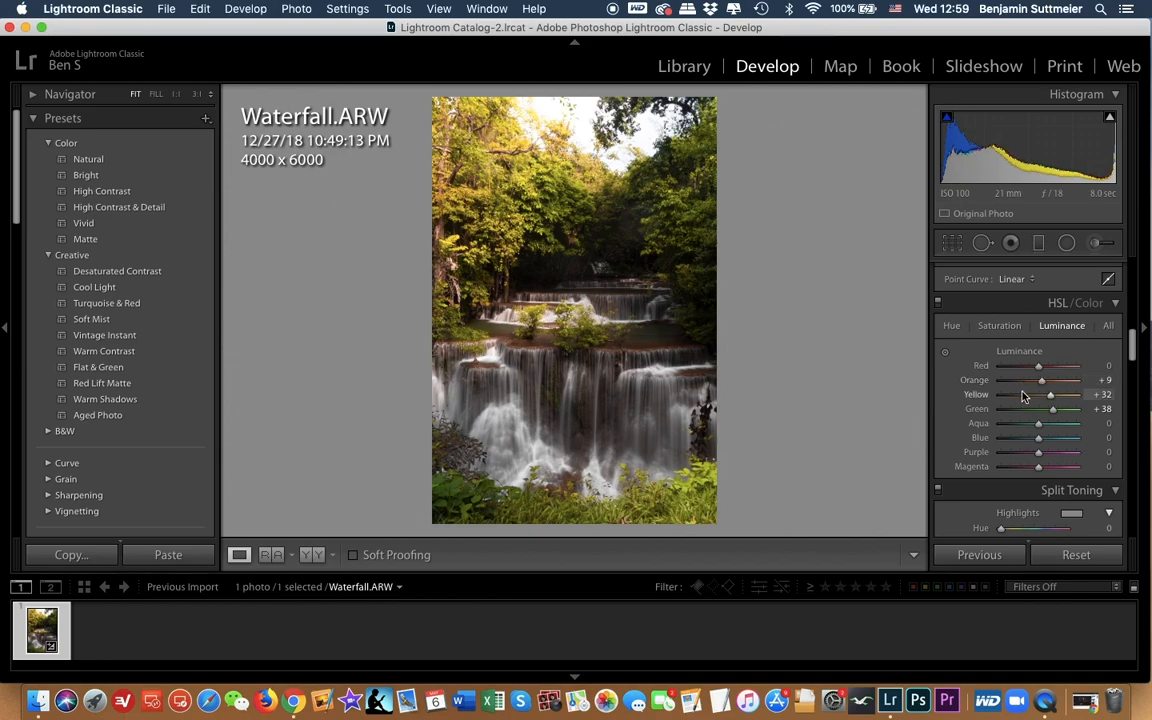
Step: Enable chromatic aberration removal in the lens corrections
scroll(1024, 405, "down", 3)
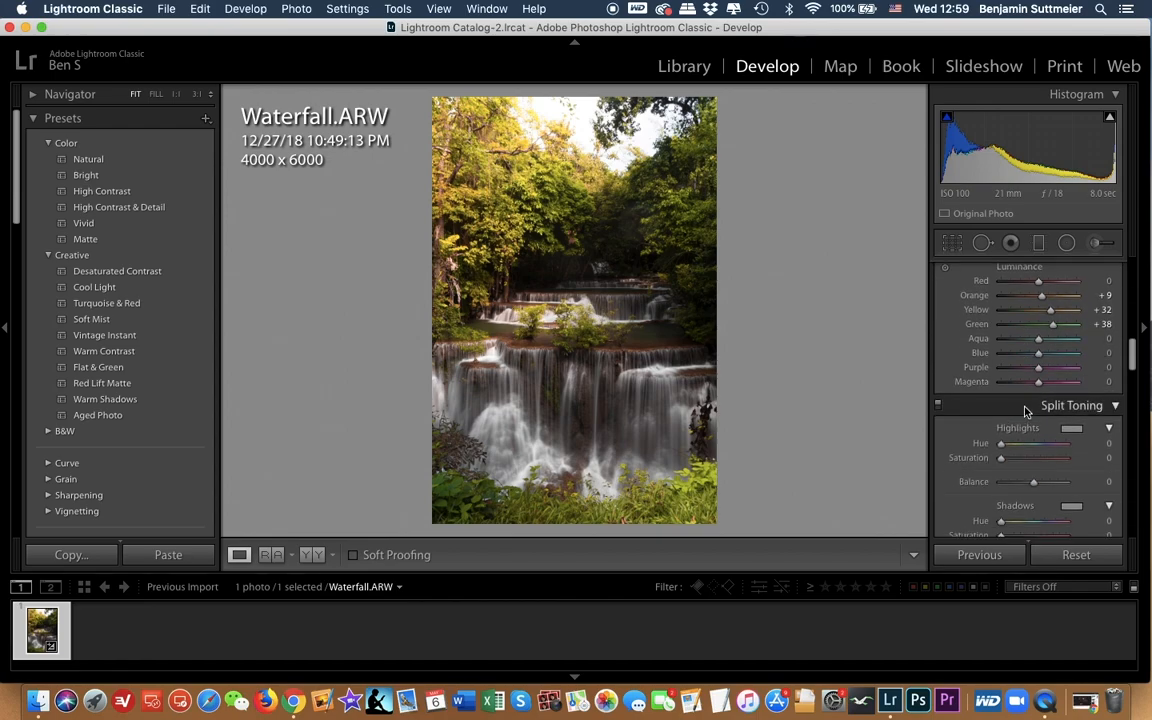
scroll(1028, 395, "down", 5)
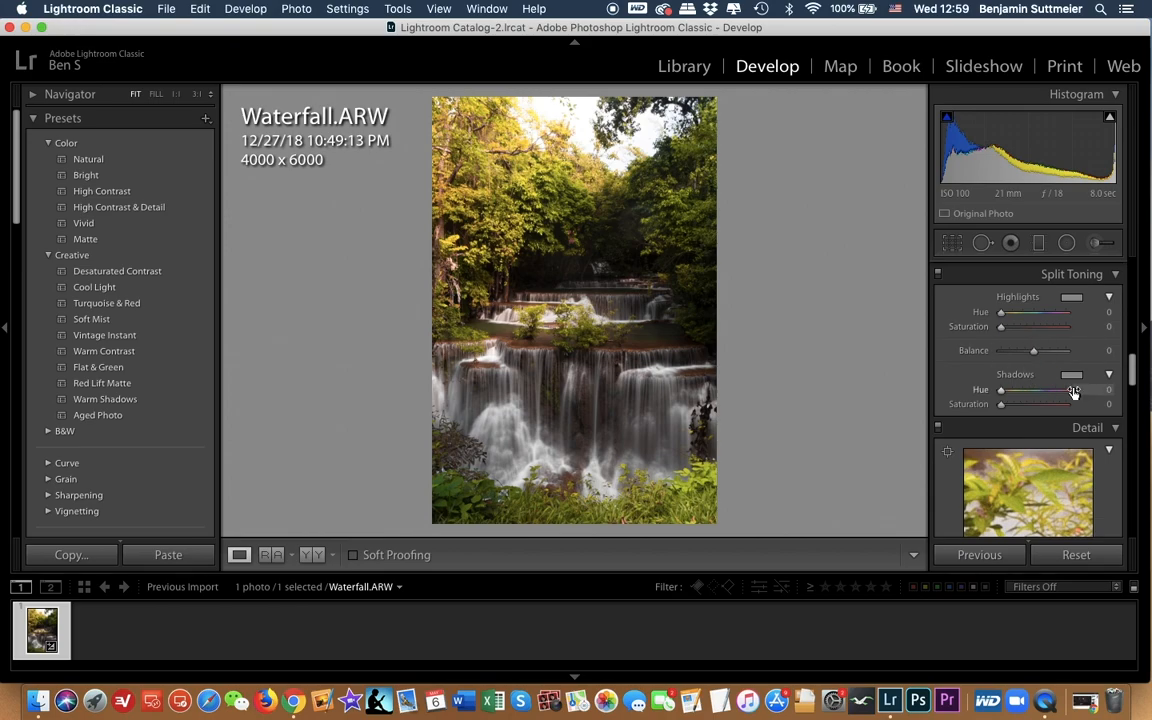
scroll(1000, 420, "down", 5)
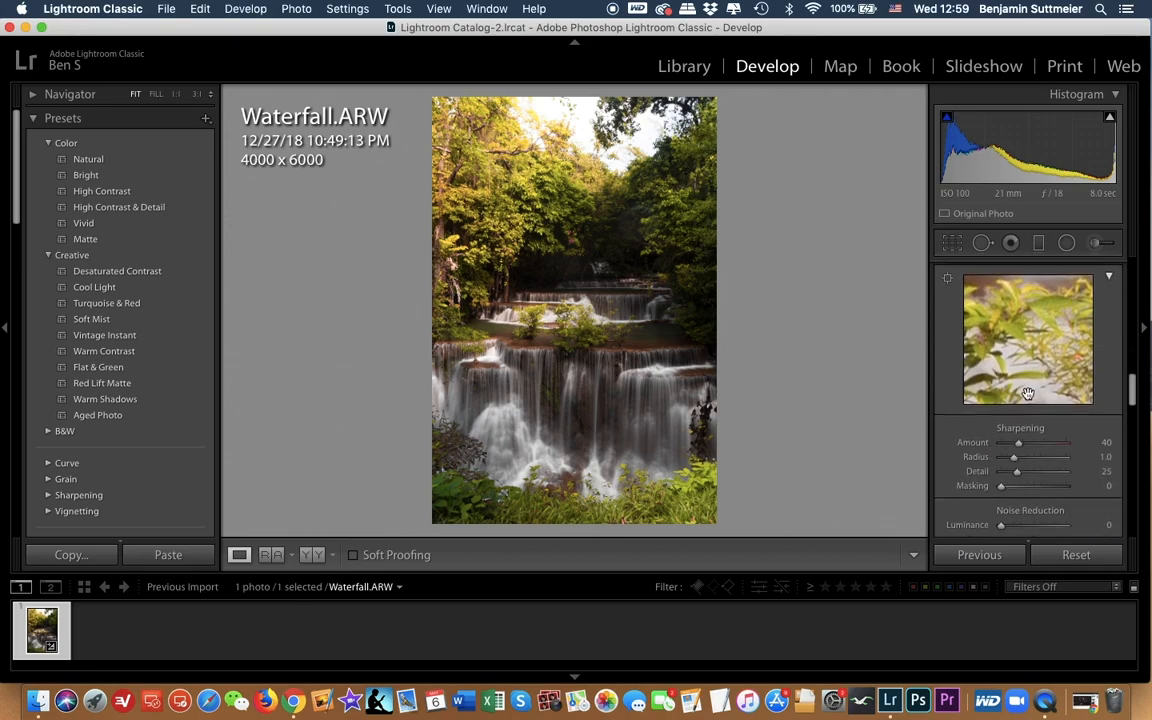
scroll(1020, 440, "down", 5)
scroll(1047, 413, "down", 4)
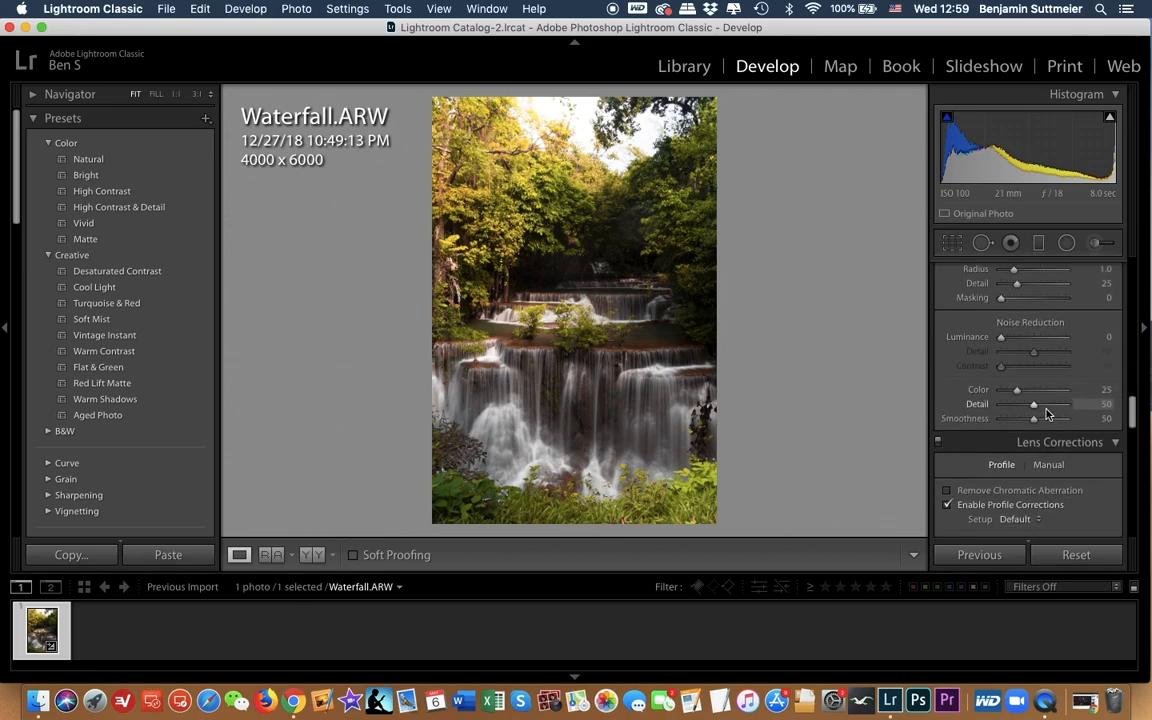
left_click(984, 492)
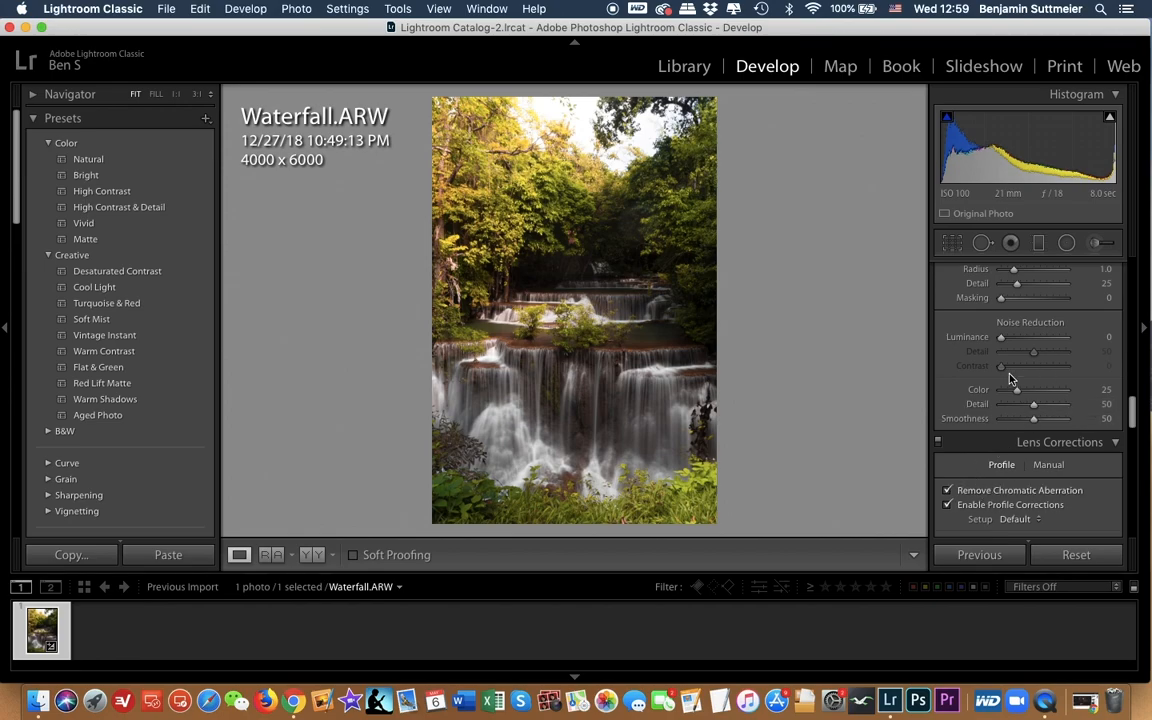
Step: Add a post-crop vignette with an amount of −10, undoing and redoing it to compare the effect
scroll(1021, 391, "down", 4)
scroll(1023, 396, "down", 9)
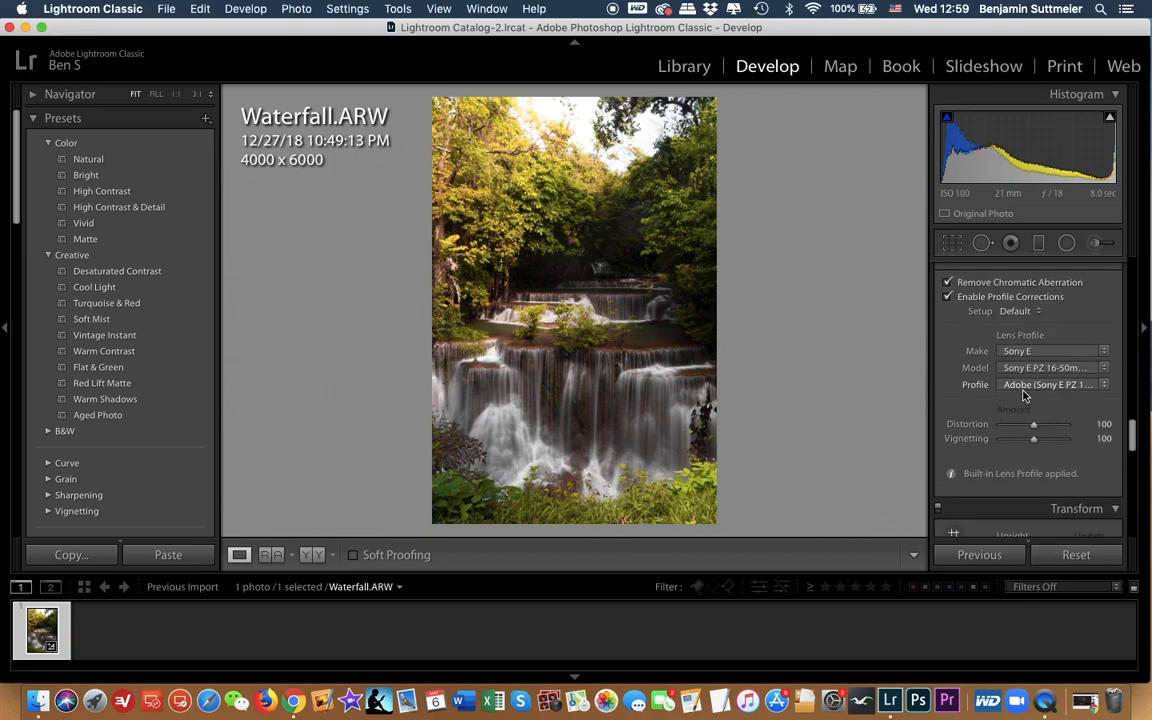
scroll(1024, 396, "down", 5)
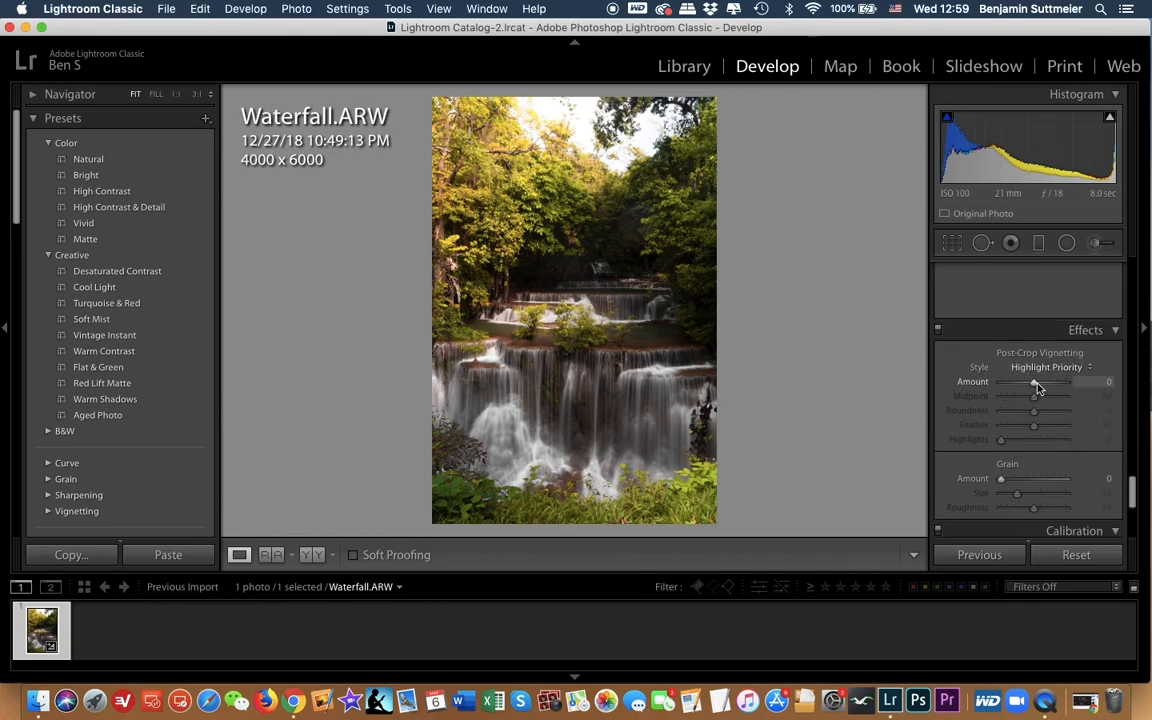
left_click_drag(1038, 388, 1033, 393)
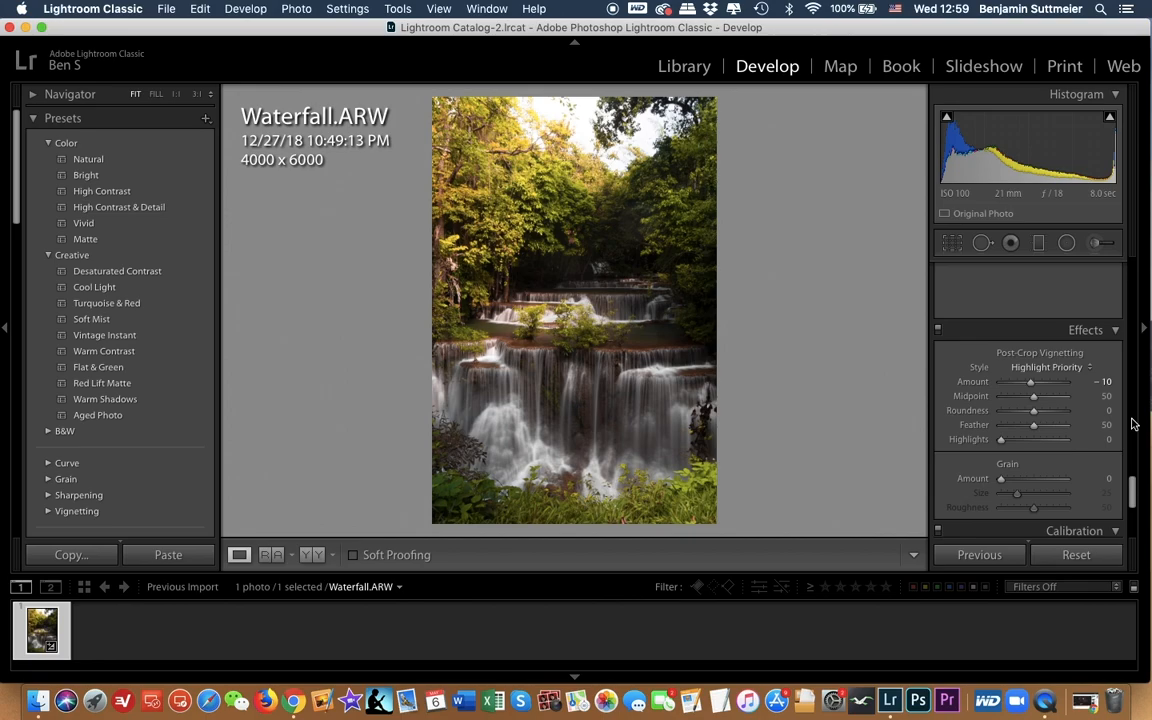
key("super+z")
key("super+shift+z")
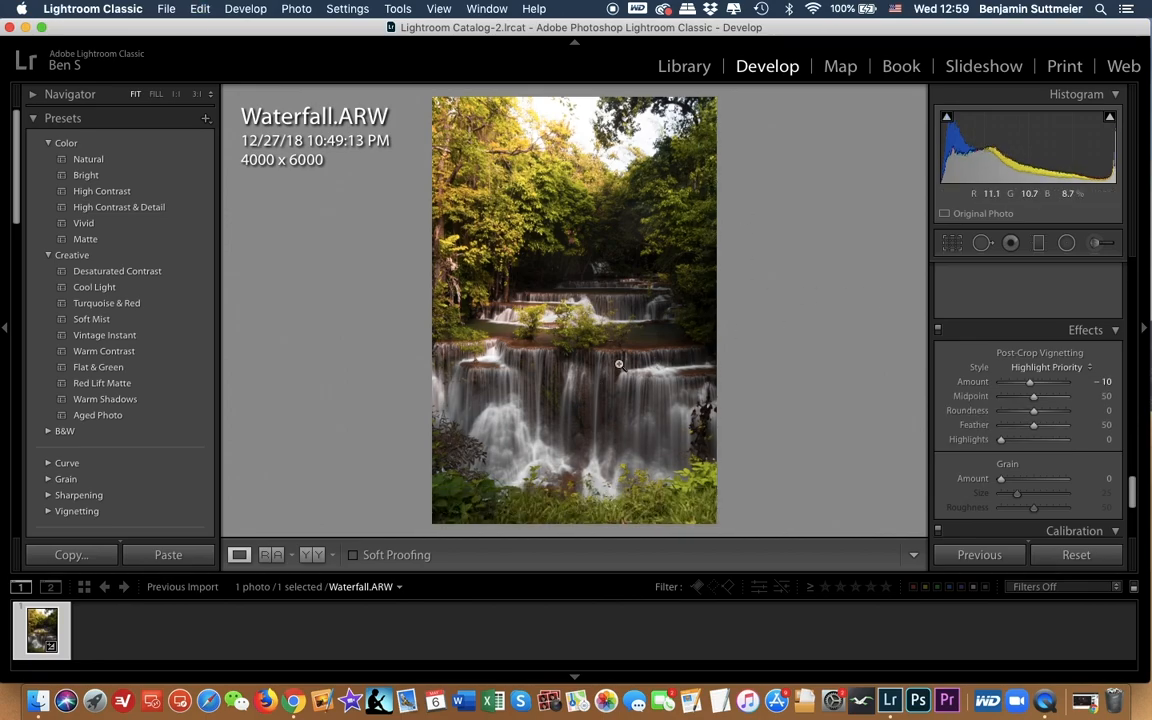
Step: Compare the edited waterfall photo with its original unedited version
scroll(1018, 416, "down", 2)
scroll(1018, 416, "down", 2)
scroll(1018, 416, "up", 15)
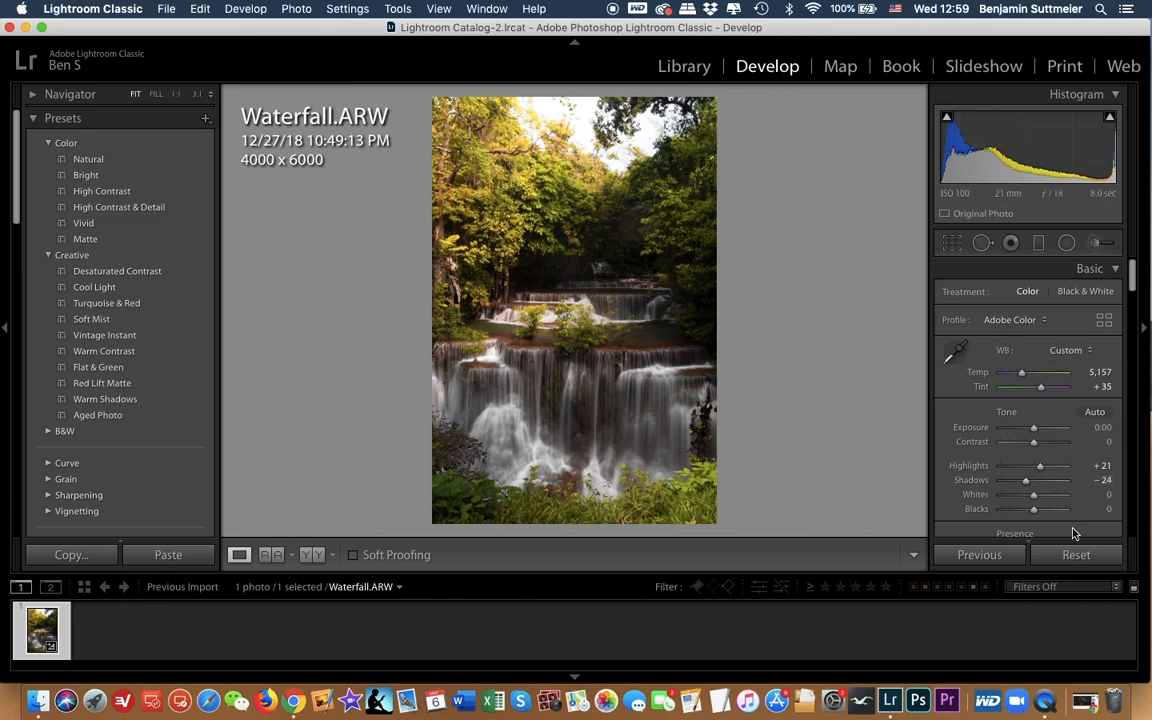
key("backslash")
key("backslash")
Step: Reset the adjustment brush effects, raise the brush exposure to 0.38, and paint one large spot over the middle of the lower waterfall
key("shift+m")
scroll(567, 373, "up", 3)
scroll(567, 373, "up", 2)
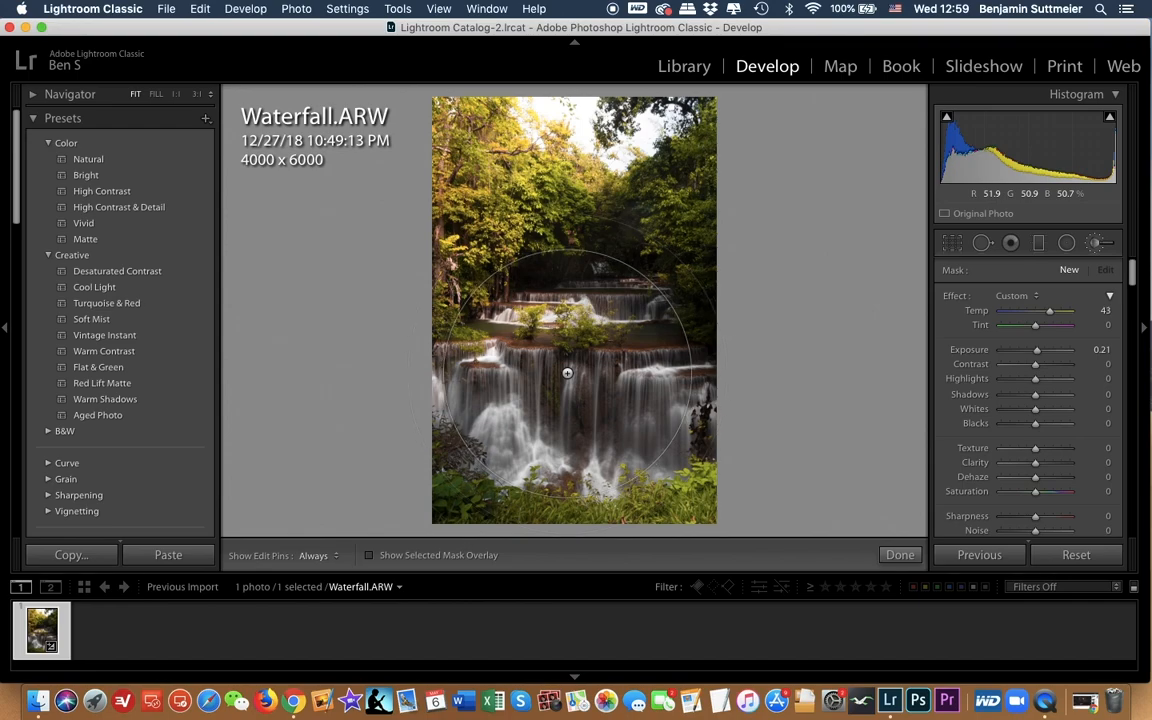
left_click_drag(567, 373, 587, 371)
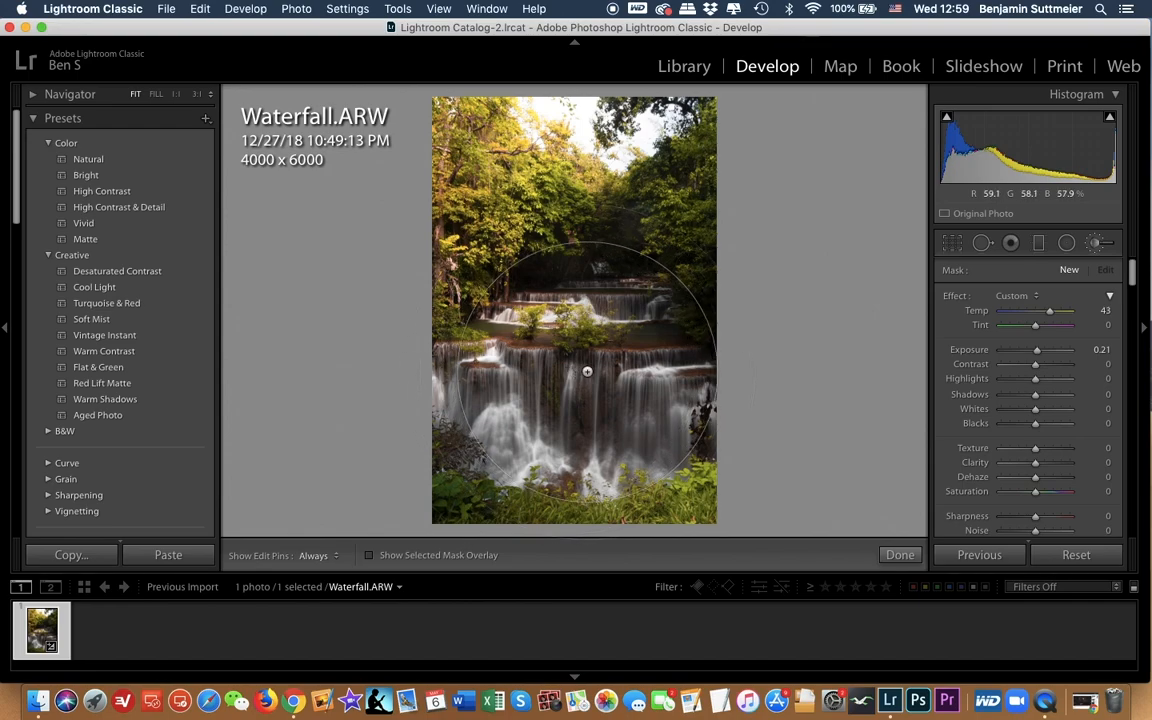
scroll(587, 371, "down", 3)
scroll(587, 371, "up", 2)
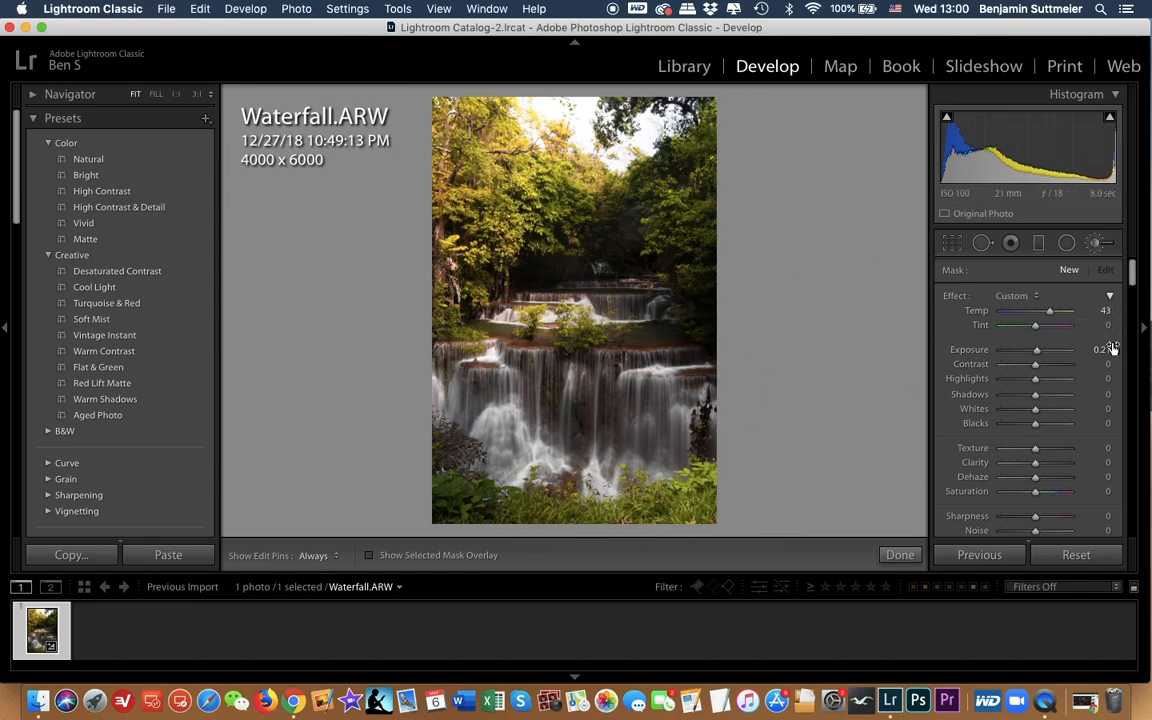
double_click(956, 297)
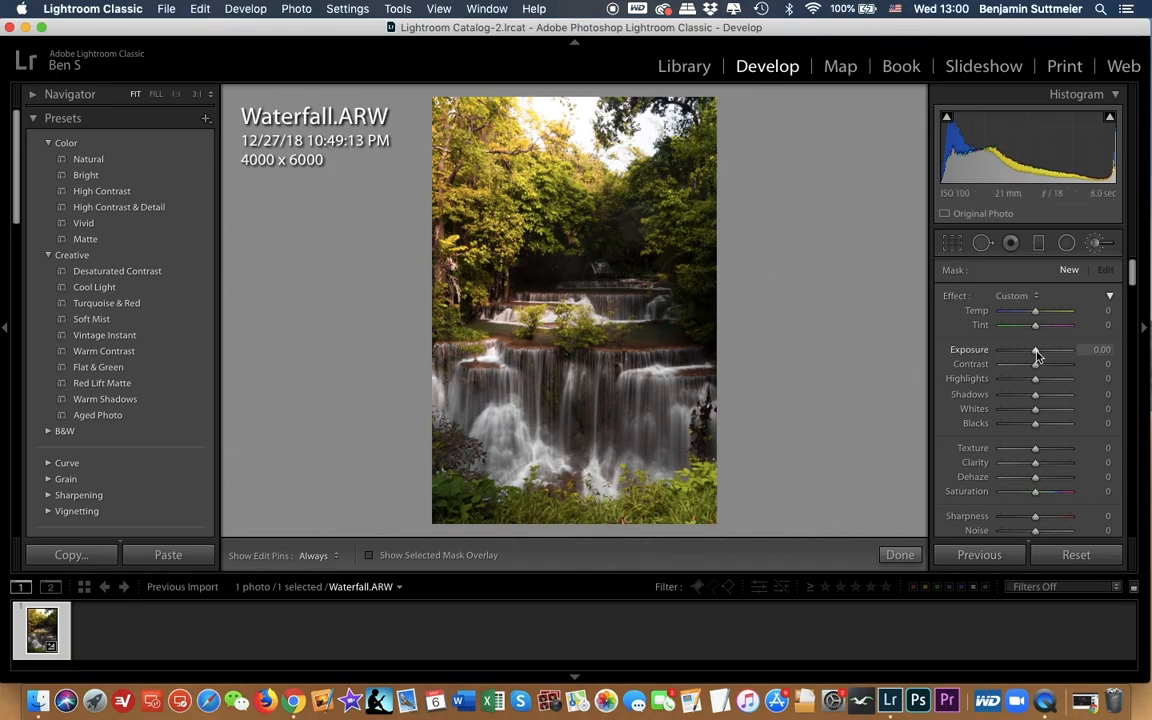
left_click_drag(1037, 354, 1039, 355)
left_click(584, 384)
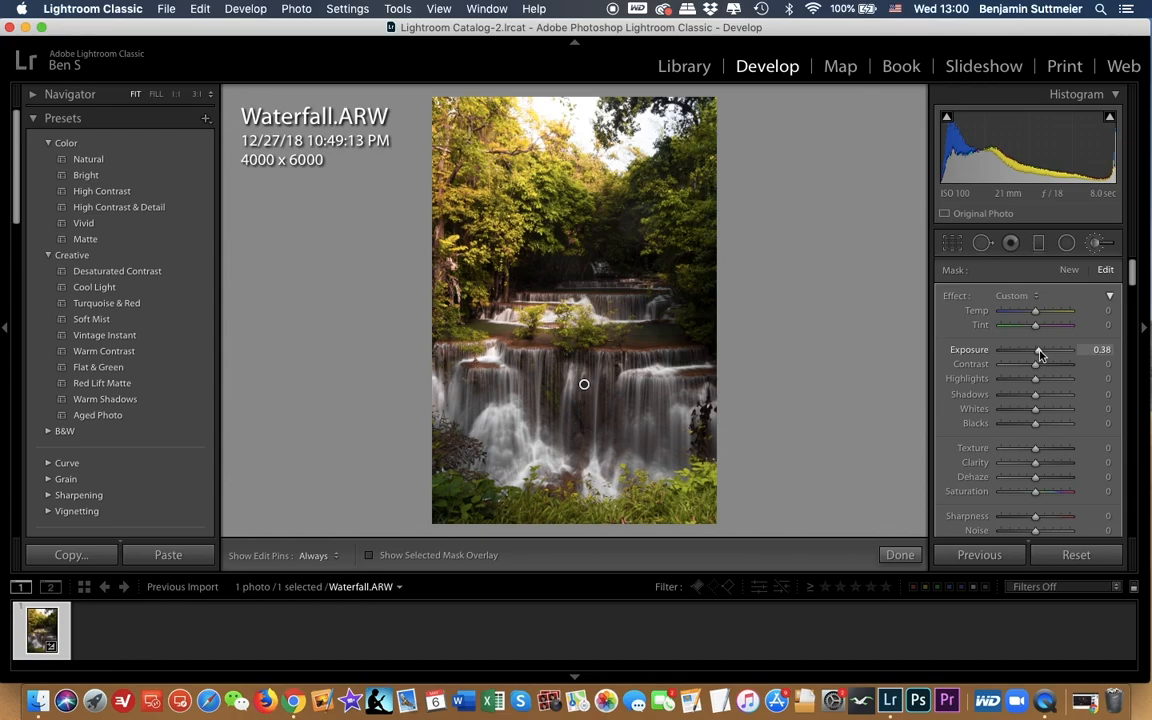
Step: Set the waterfall brush adjustment to highlights 41 and exposure 0.41, deleting and restoring it once to compare
left_click_drag(1043, 353, 1050, 385)
left_click_drag(1036, 355, 1037, 355)
left_click_drag(1040, 355, 1039, 355)
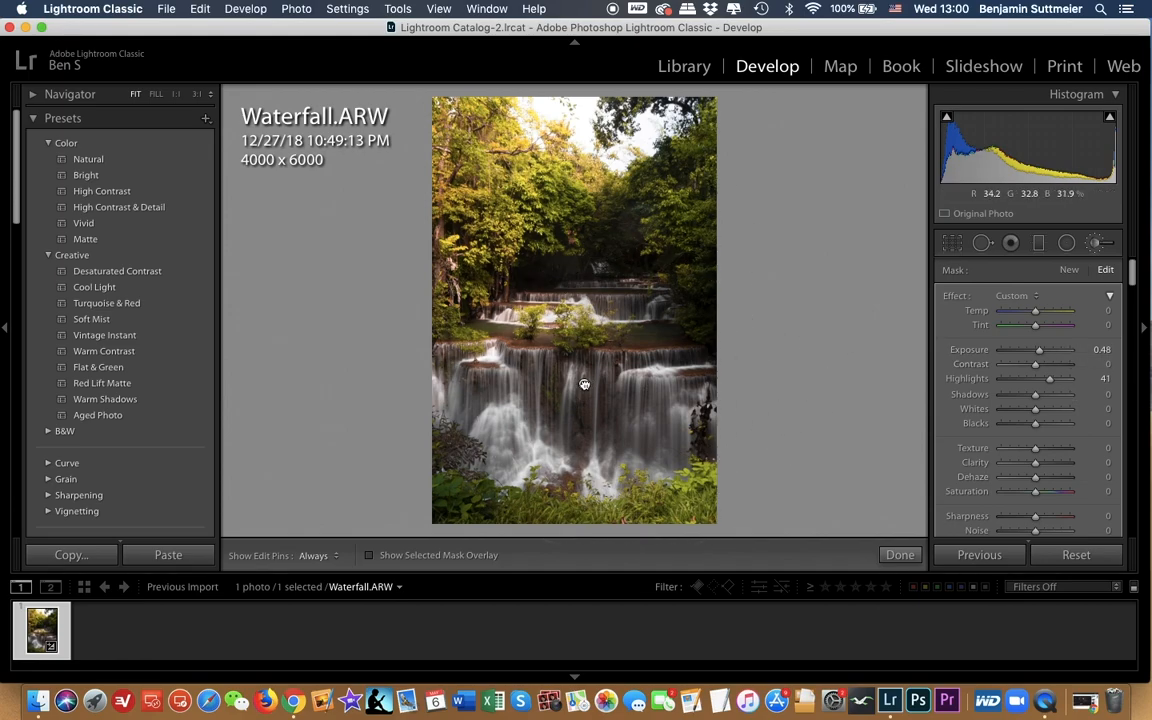
key("Delete")
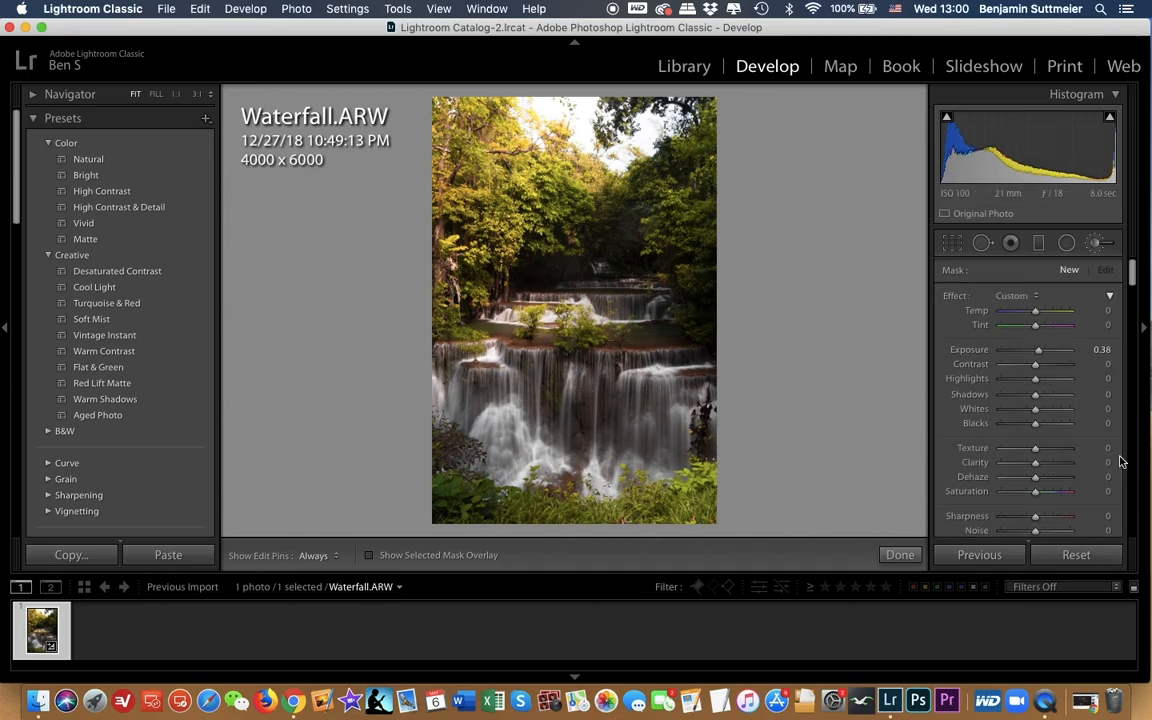
key("super+z")
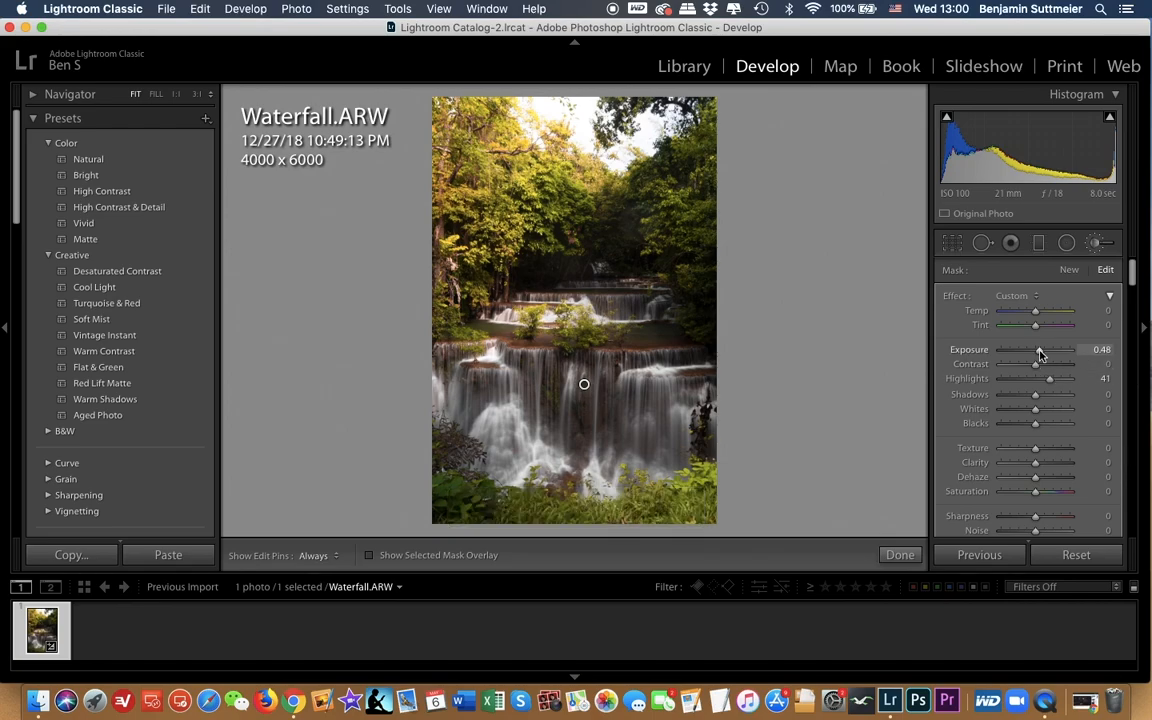
left_click_drag(1040, 353, 1038, 354)
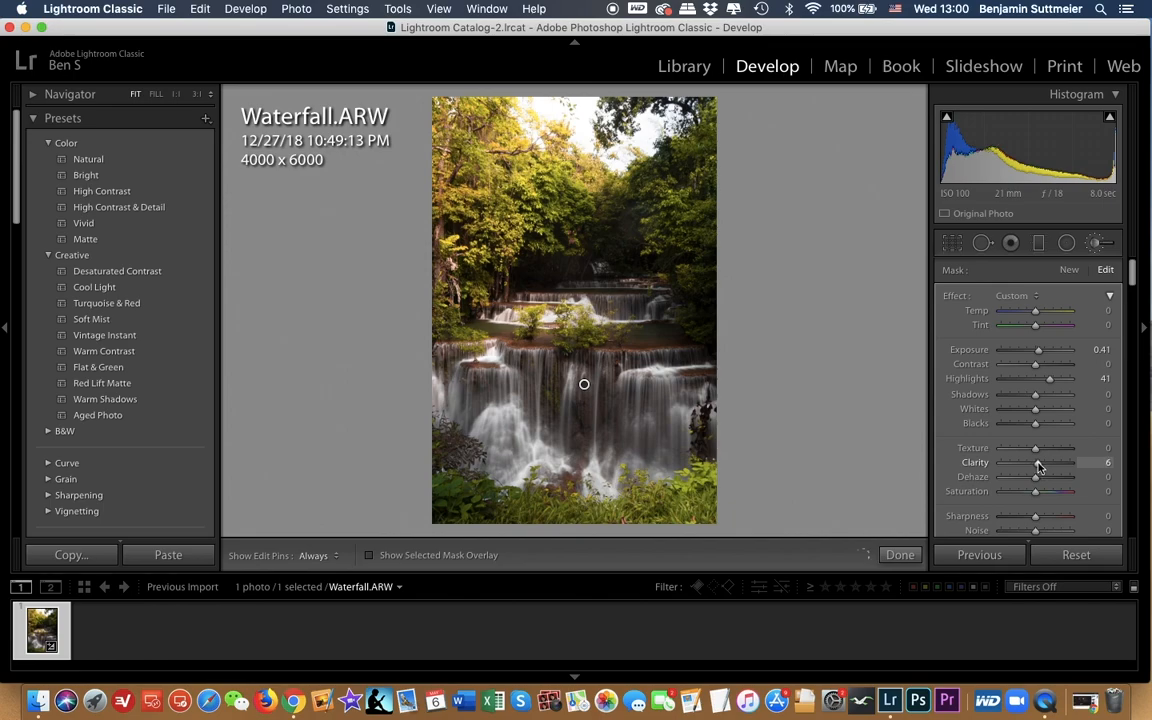
Step: Set the waterfall brush adjustment's clarity to 24 and dehaze to −34, and compare by deleting and restoring it
left_click_drag(1039, 467, 1096, 472)
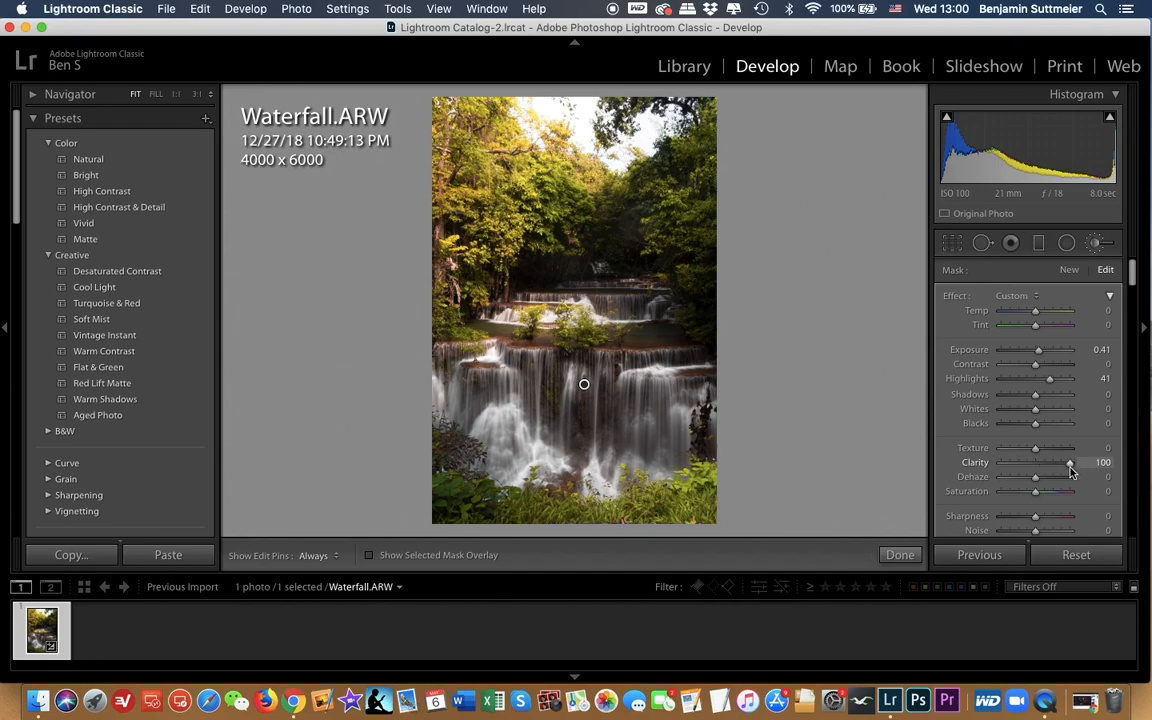
left_click_drag(1070, 472, 1019, 482)
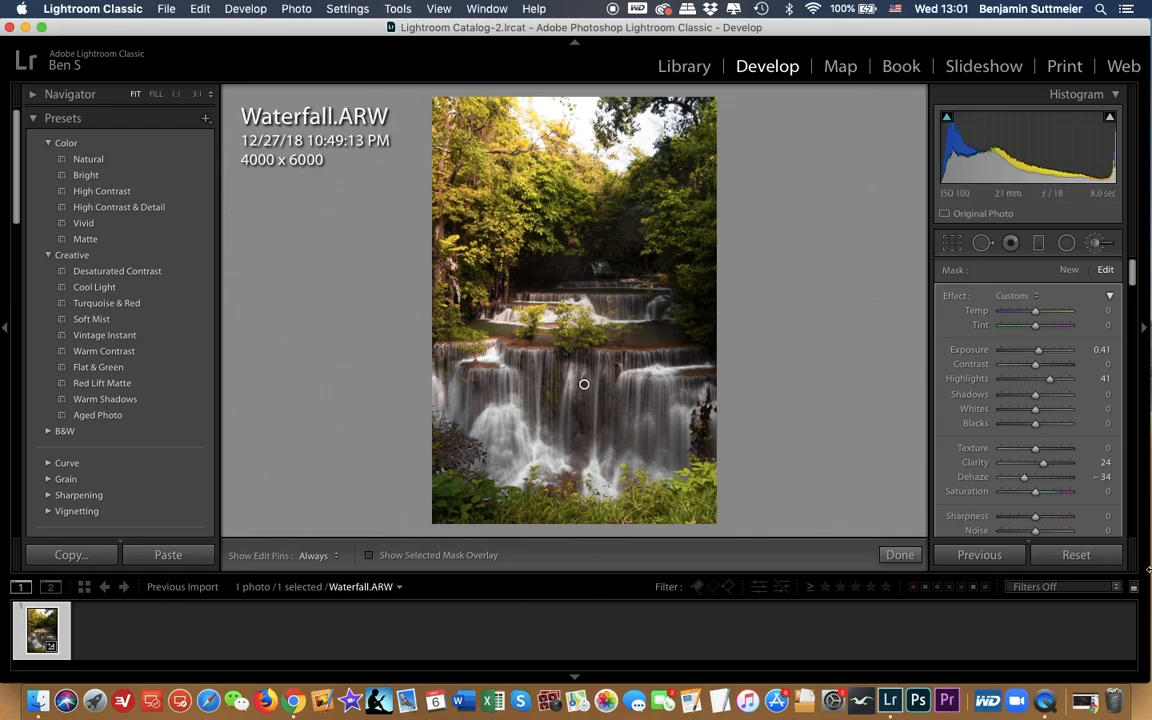
key("Delete")
key("super+z")
Step: Start a new brush adjustment with reset effects, then temperature 100, exposure 1.00, contrast −100, shadows 46 and blacks 29
left_click(1070, 271)
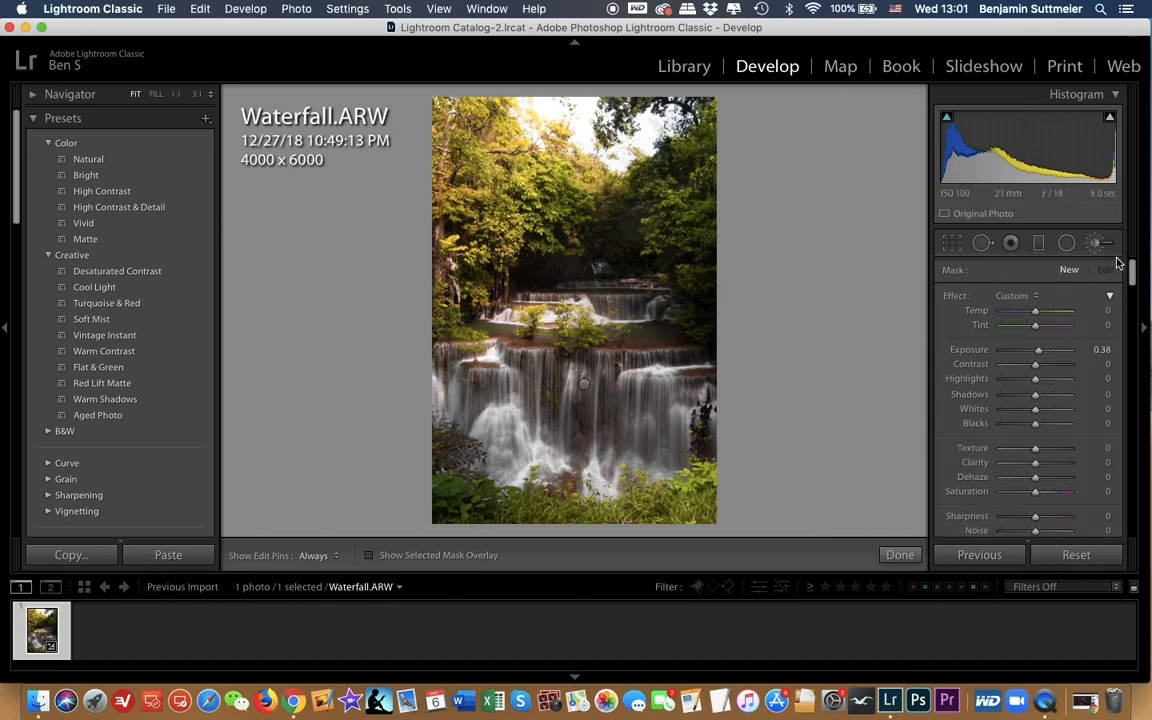
double_click(956, 297)
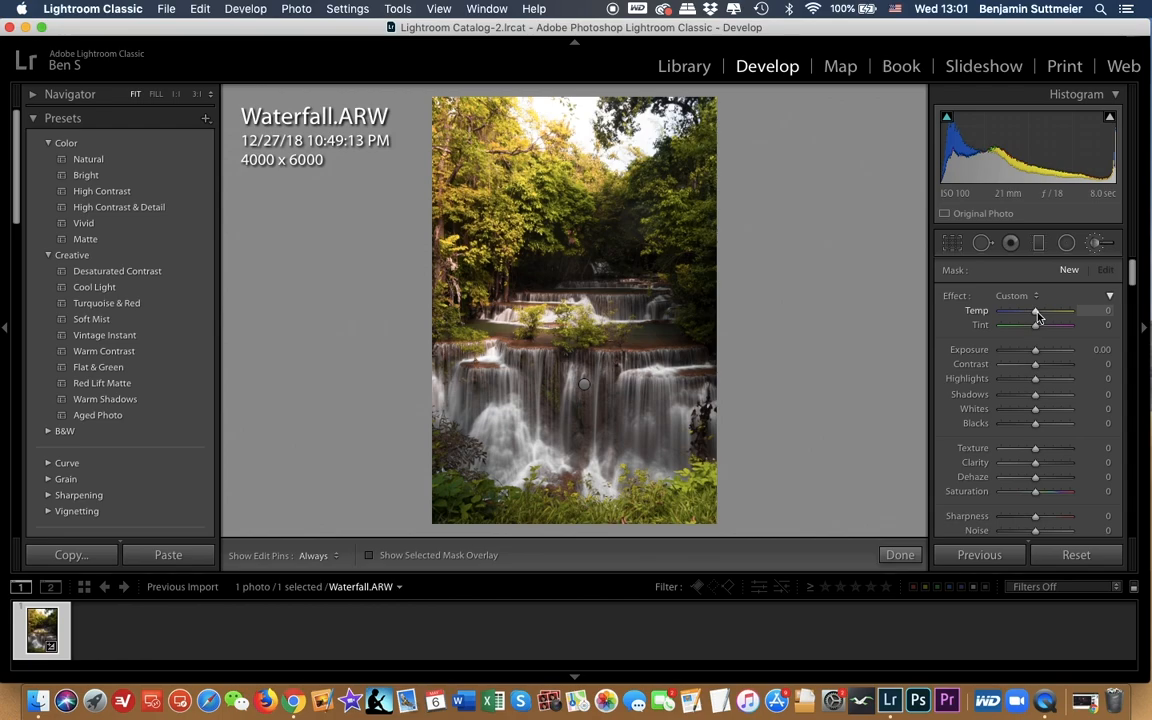
left_click_drag(1038, 316, 1100, 314)
left_click(1089, 350)
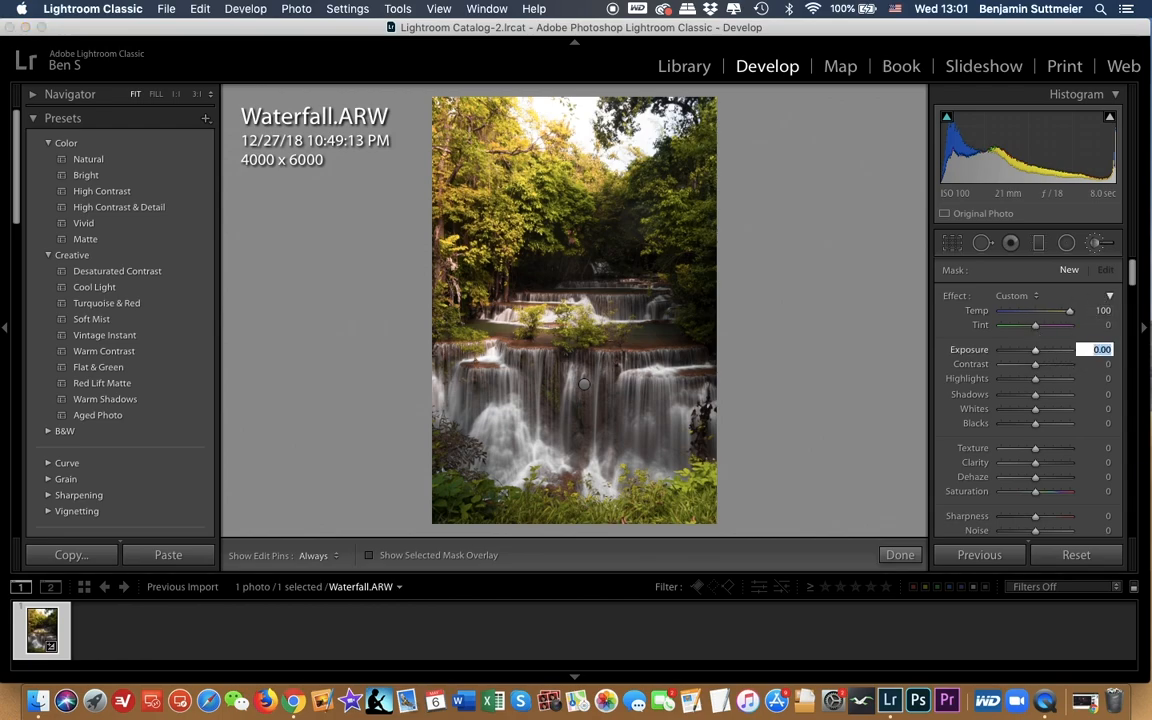
type("1")
key("Return")
left_click_drag(1037, 368, 926, 360)
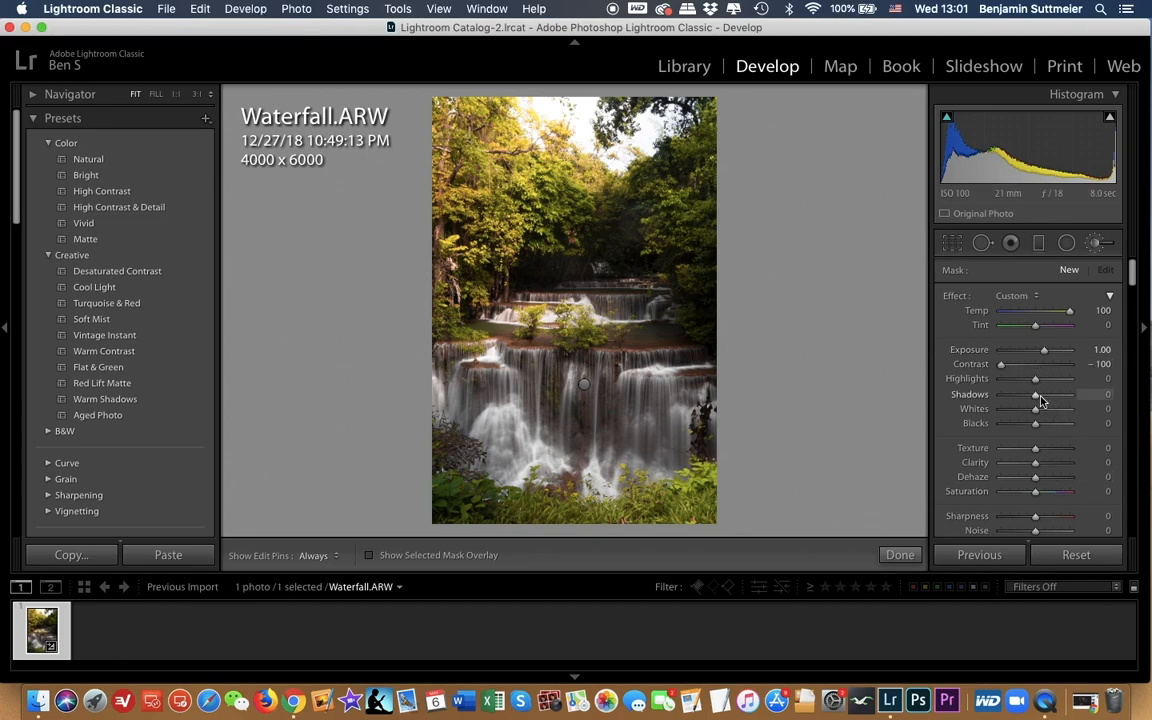
left_click_drag(1038, 400, 1050, 402)
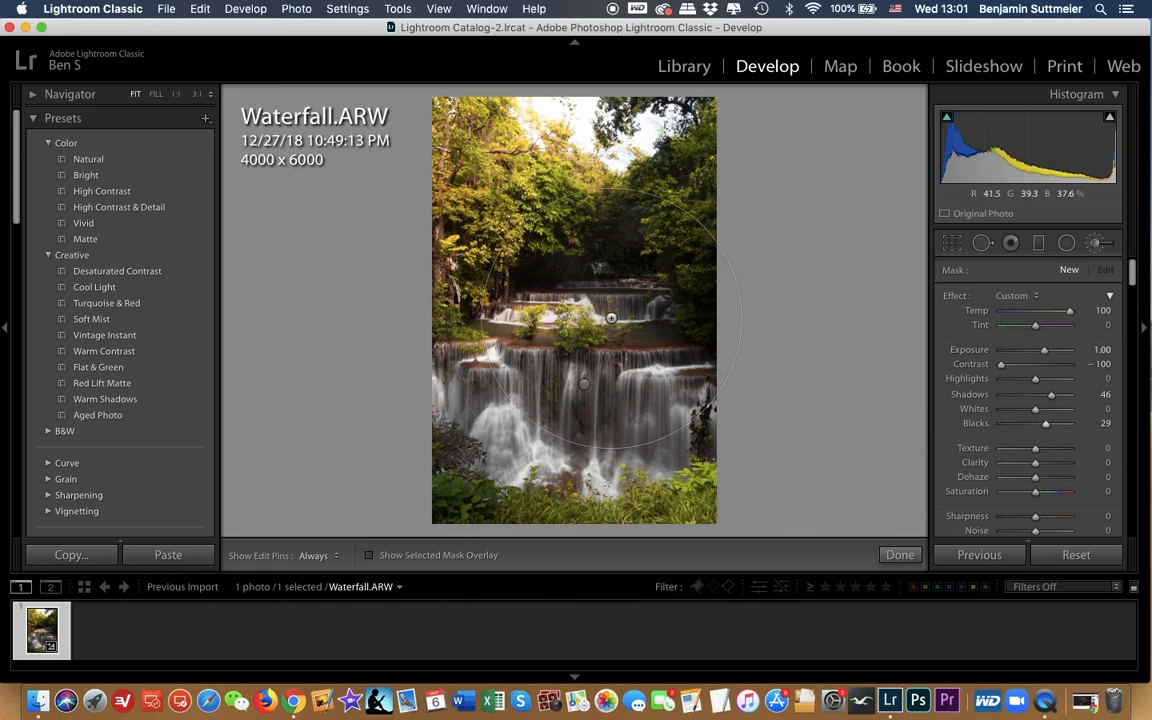
Step: Try a single brush spot on the bright sky opening above the trees and undo the stroke
left_click(626, 148)
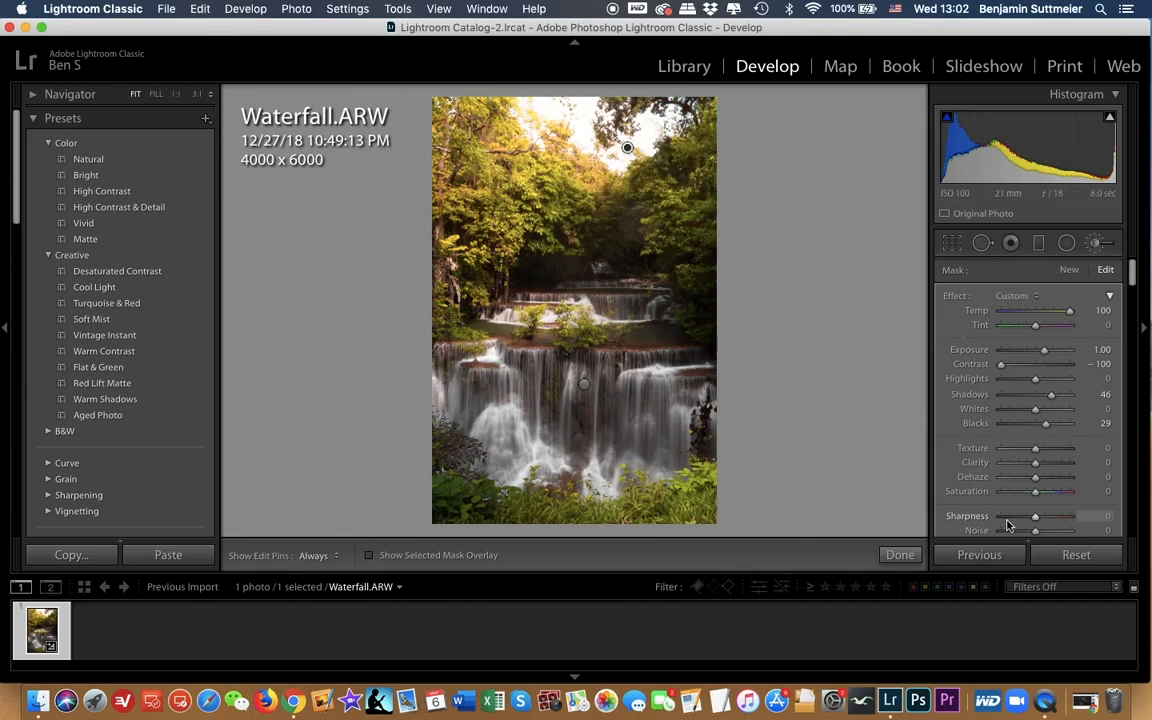
key("super+z")
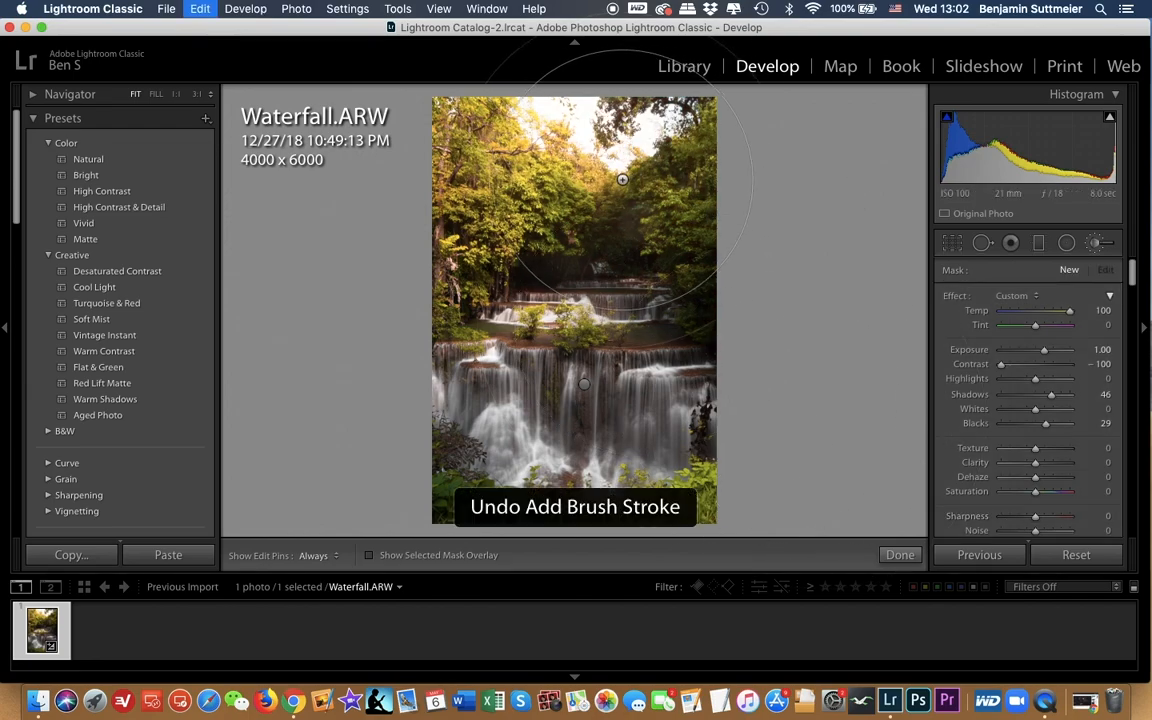
Step: Paint a single warm brush spot where the trees meet just below the bright sky opening
left_click(616, 179)
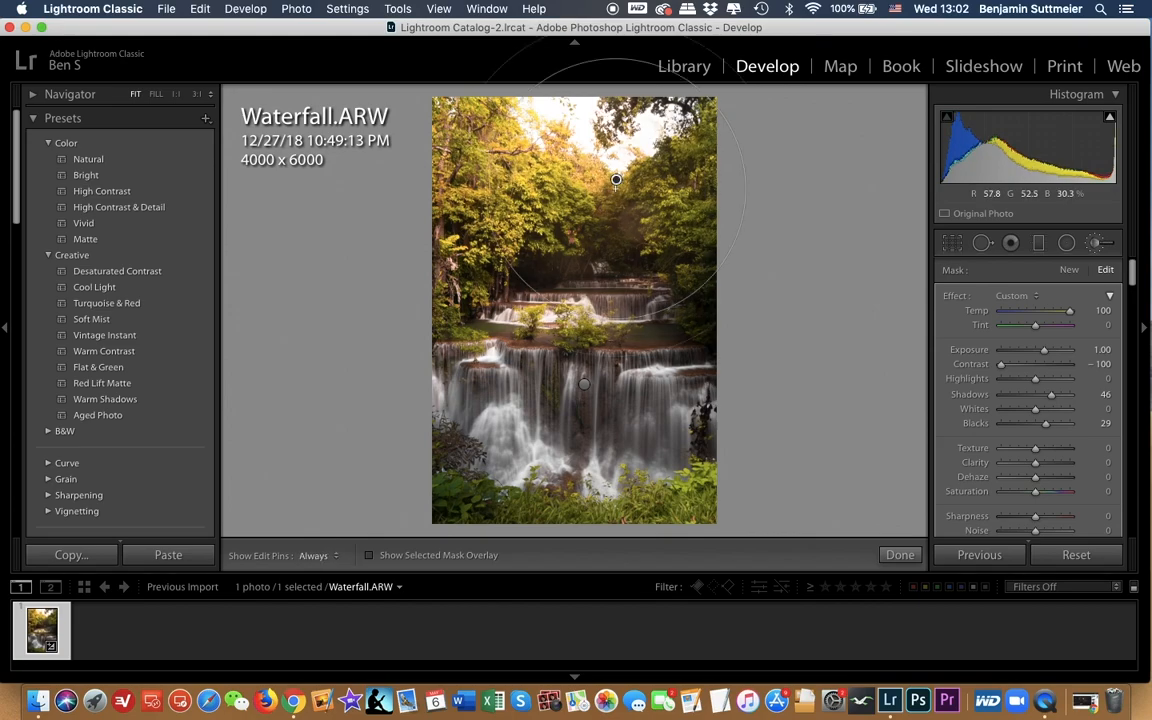
key("h")
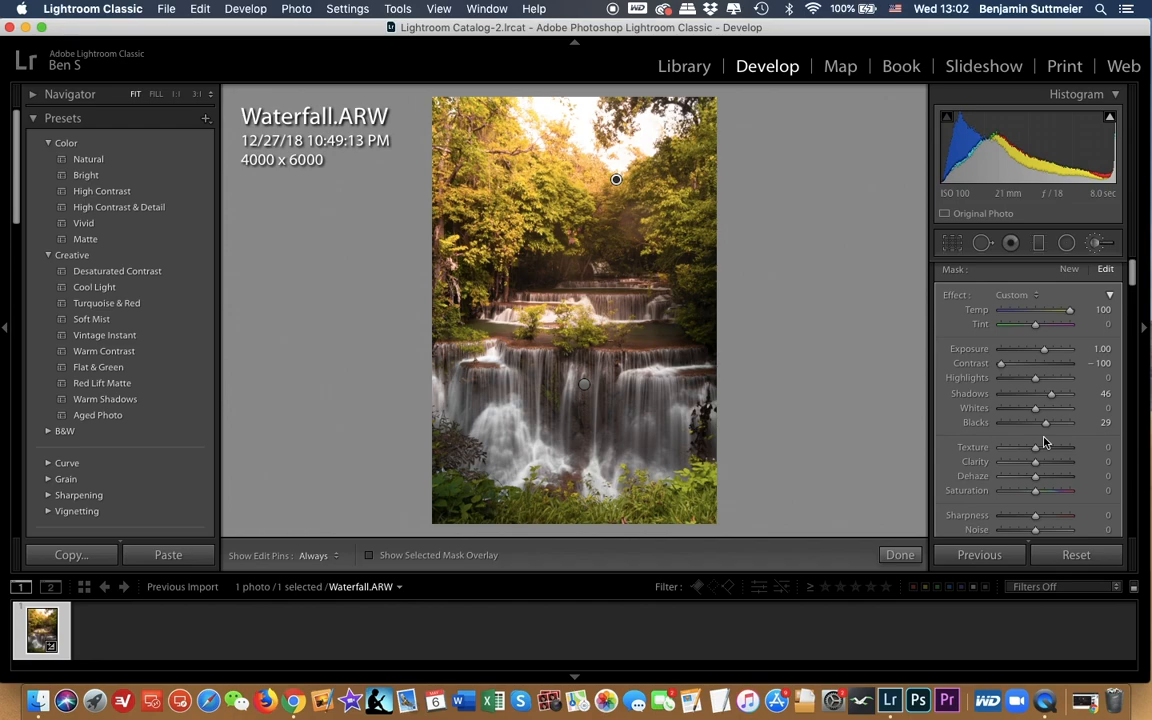
scroll(1080, 505, "down", 3)
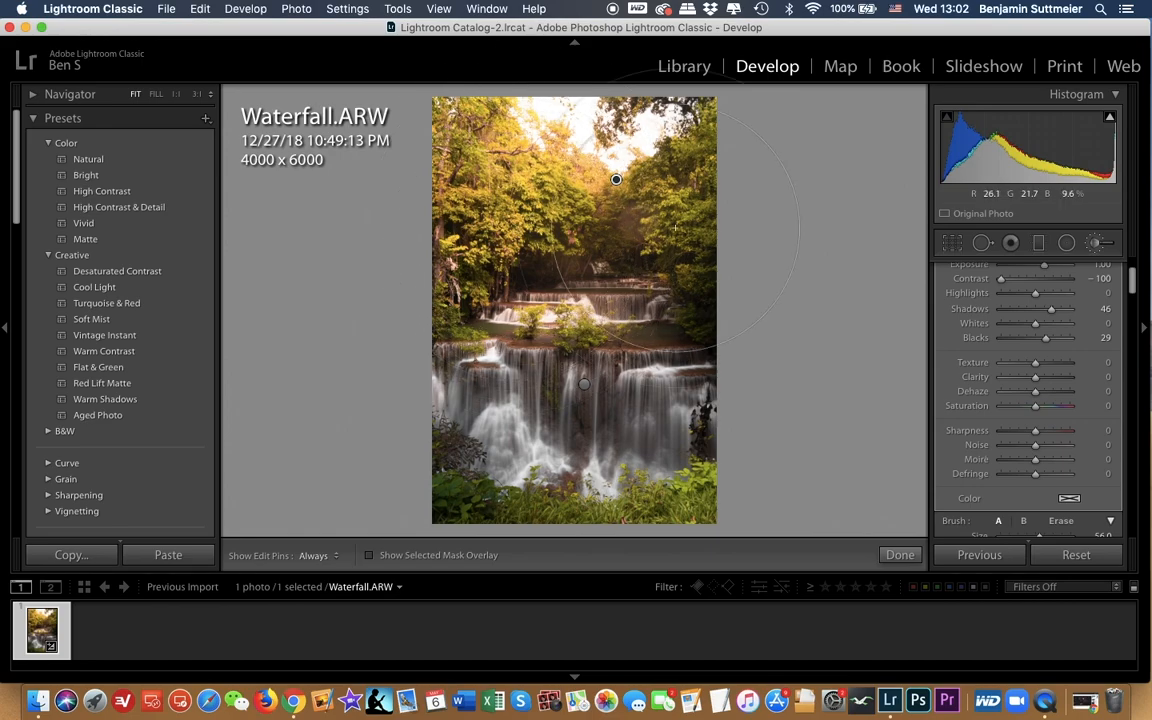
Step: Erase parts of the warm brush adjustment over the trees on the photo's left side with the Erase brush
key("alt")
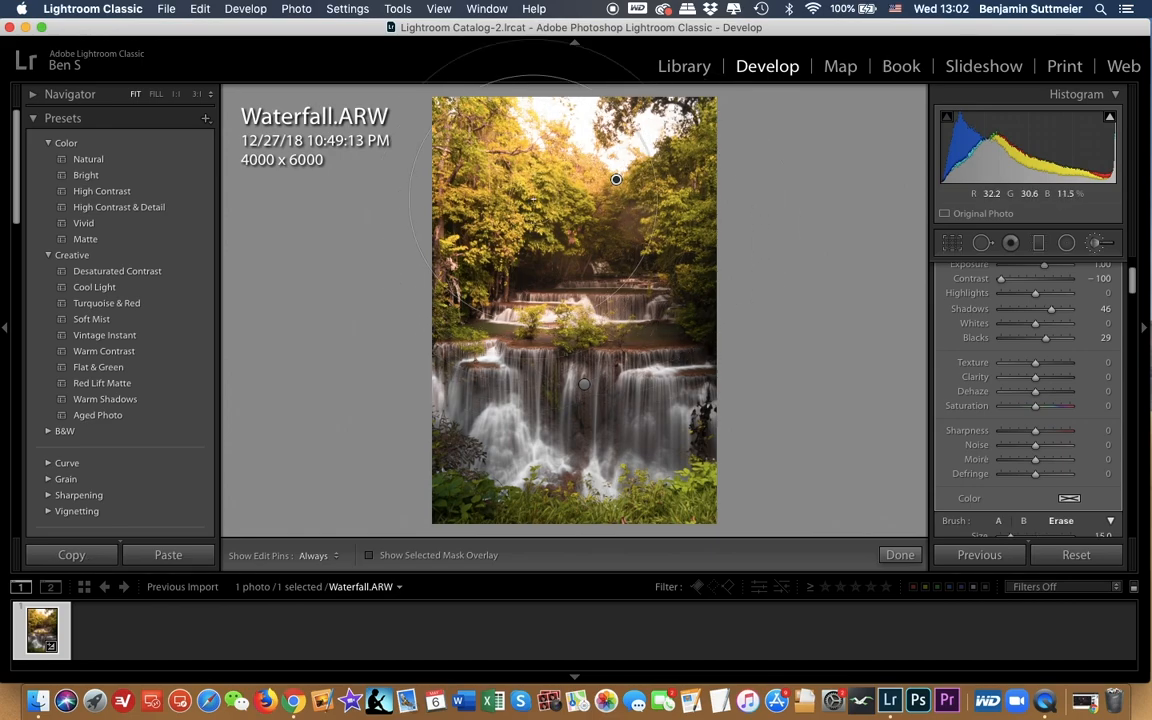
key("alt")
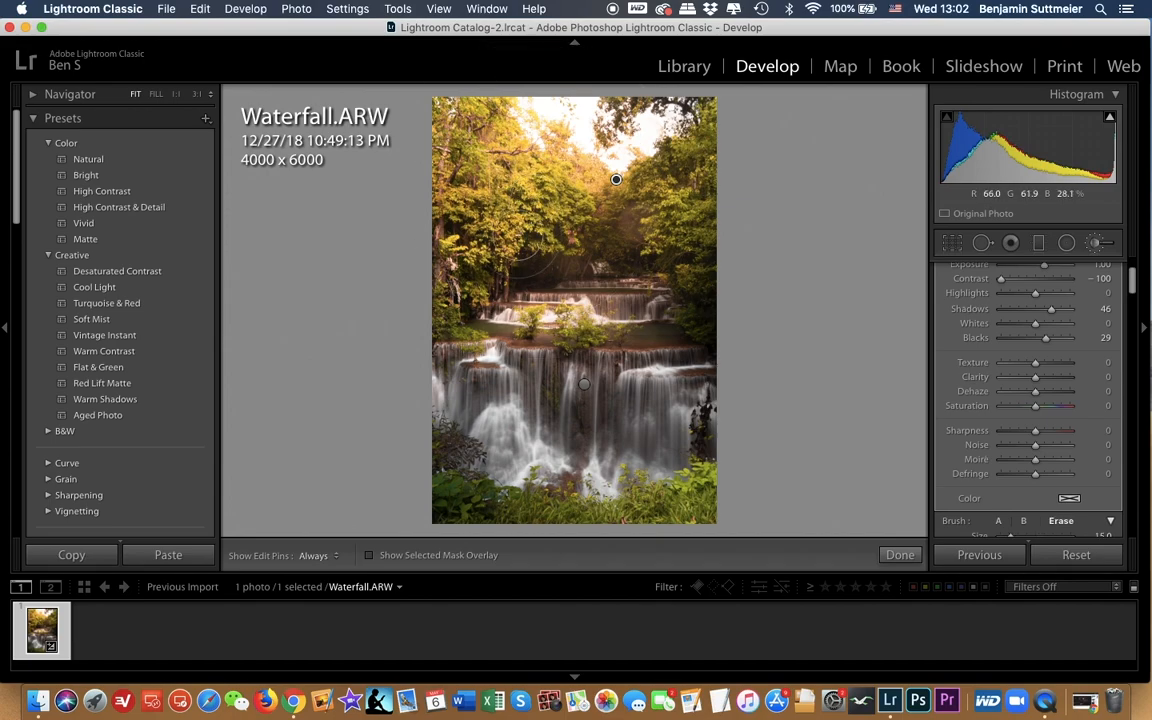
mouse_move(528, 240)
left_mouse_down()
mouse_move(462, 208)
mouse_move(446, 204)
mouse_move(464, 218)
mouse_move(430, 212)
left_mouse_up()
mouse_move(411, 159)
left_mouse_down()
mouse_move(448, 220)
mouse_move(500, 268)
mouse_move(425, 250)
mouse_move(553, 283)
mouse_move(502, 286)
mouse_move(525, 280)
left_mouse_up()
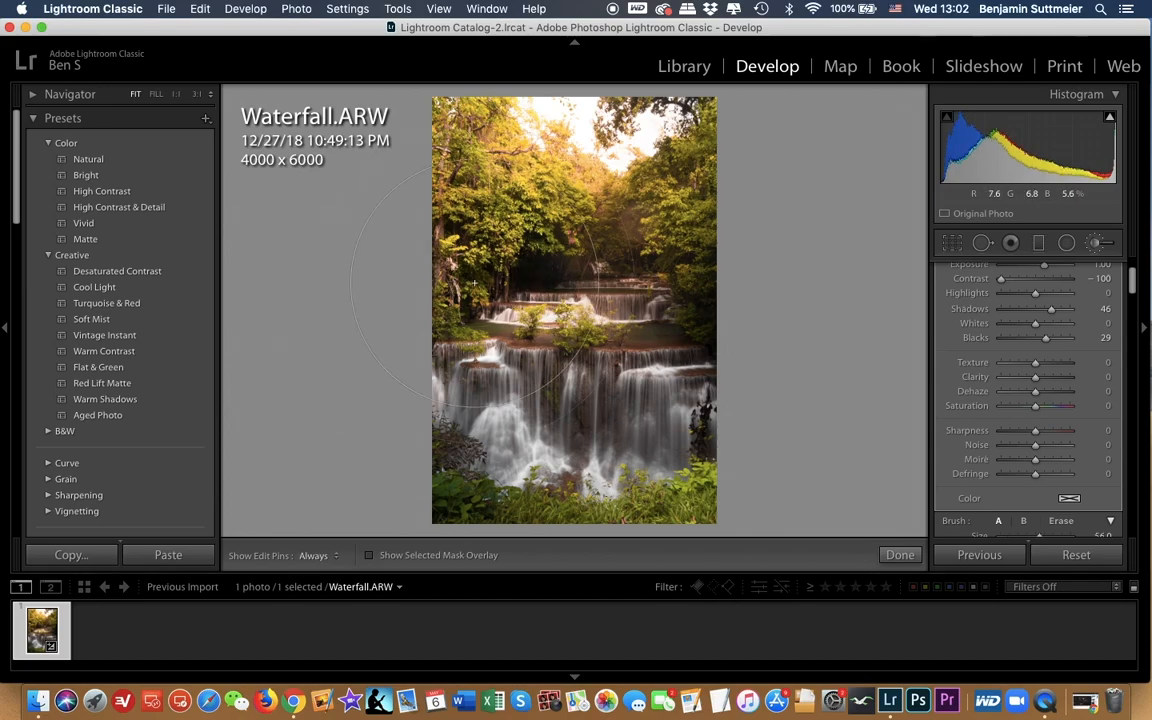
Step: Set the brush feather to 70 and start a new brush adjustment with temperature 48 and exposure 0.51
scroll(1088, 386, "down", 5)
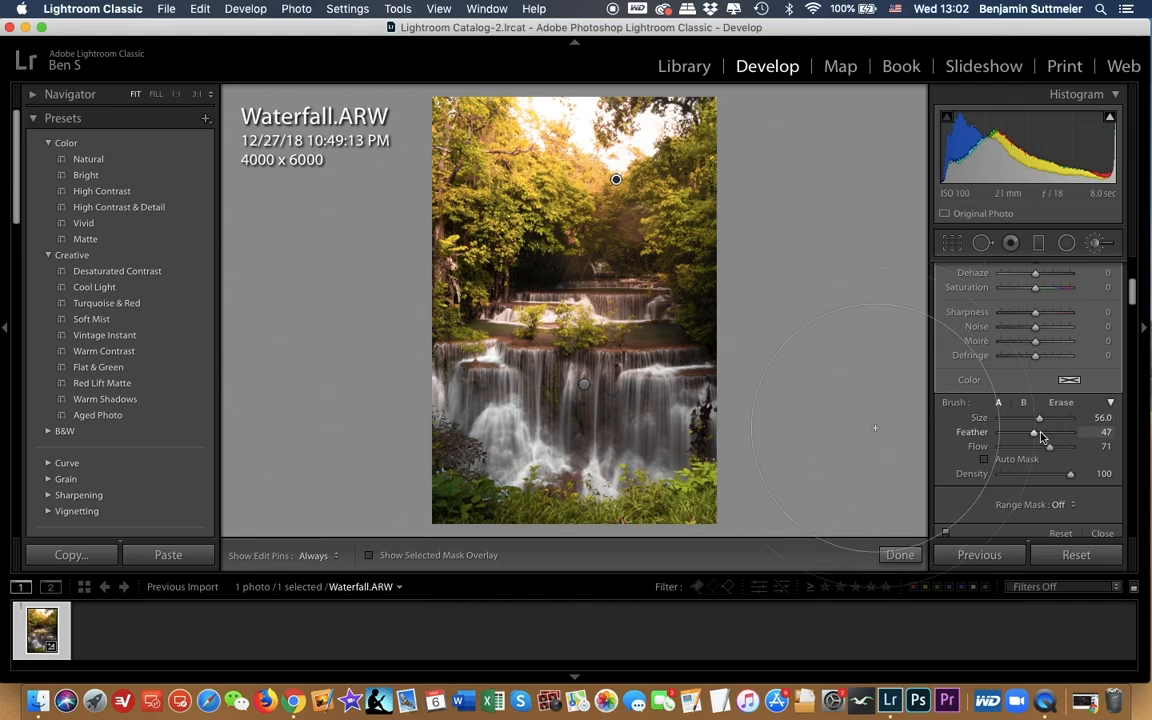
left_click_drag(1038, 436, 1052, 440)
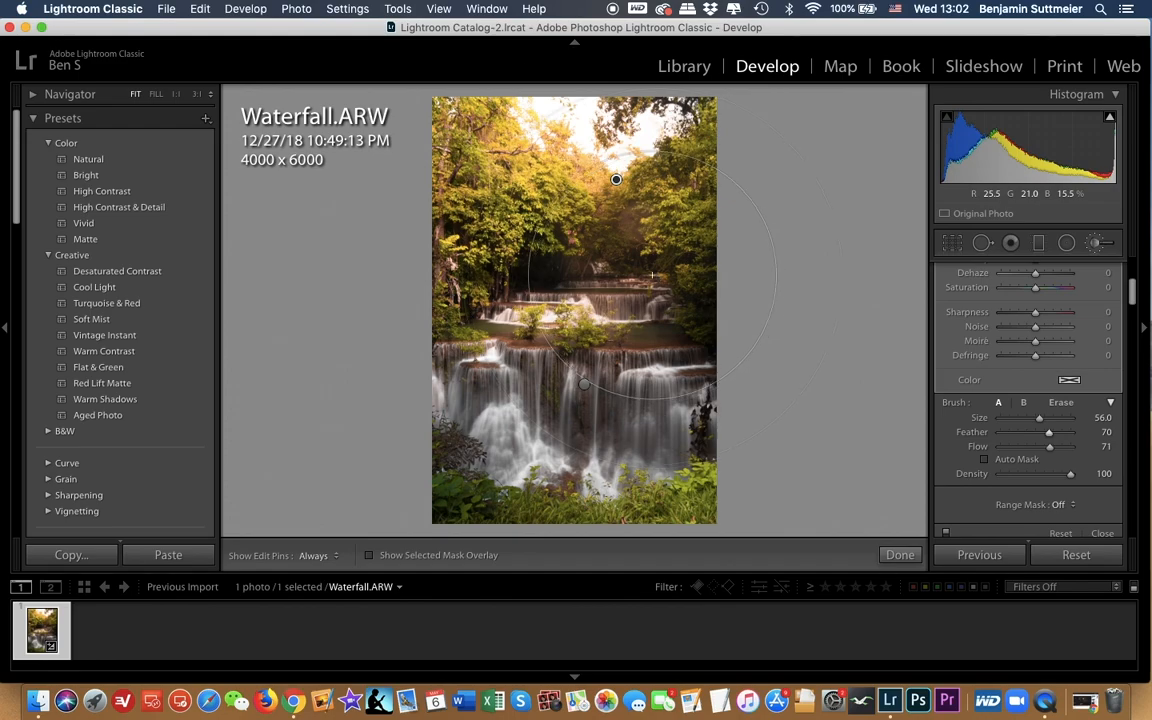
left_click(1097, 246)
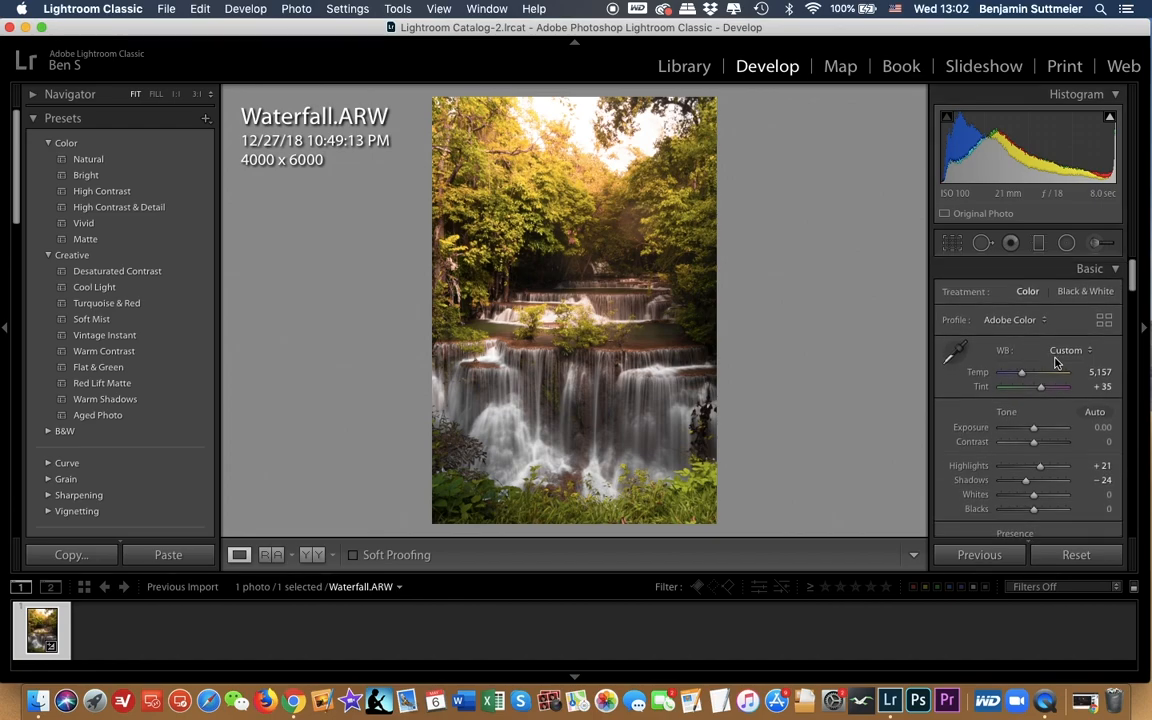
left_click(1097, 246)
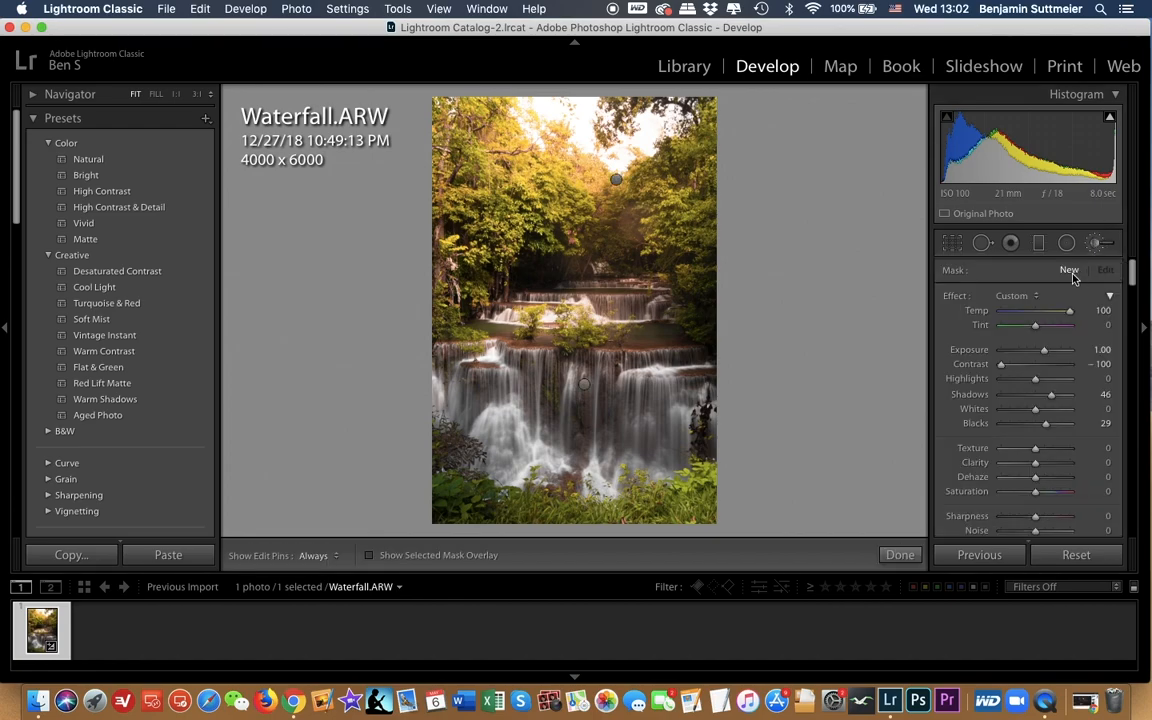
left_click_drag(1067, 316, 1035, 355)
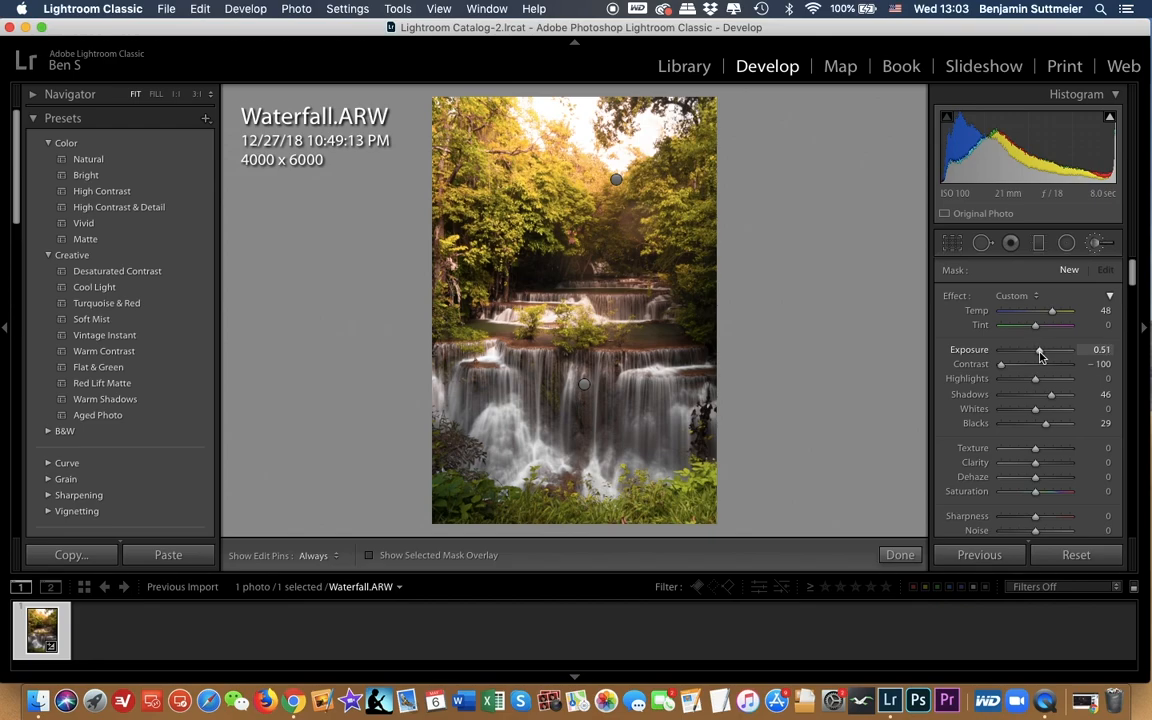
Step: Shrink the brush and paint a single spot over the dark gap in the trees above the upper cascade
key("[")
key("[")
key("[")
key("[")
key("[")
key("[")
key("[")
key("[")
key("[")
key("[")
key("[")
key("[")
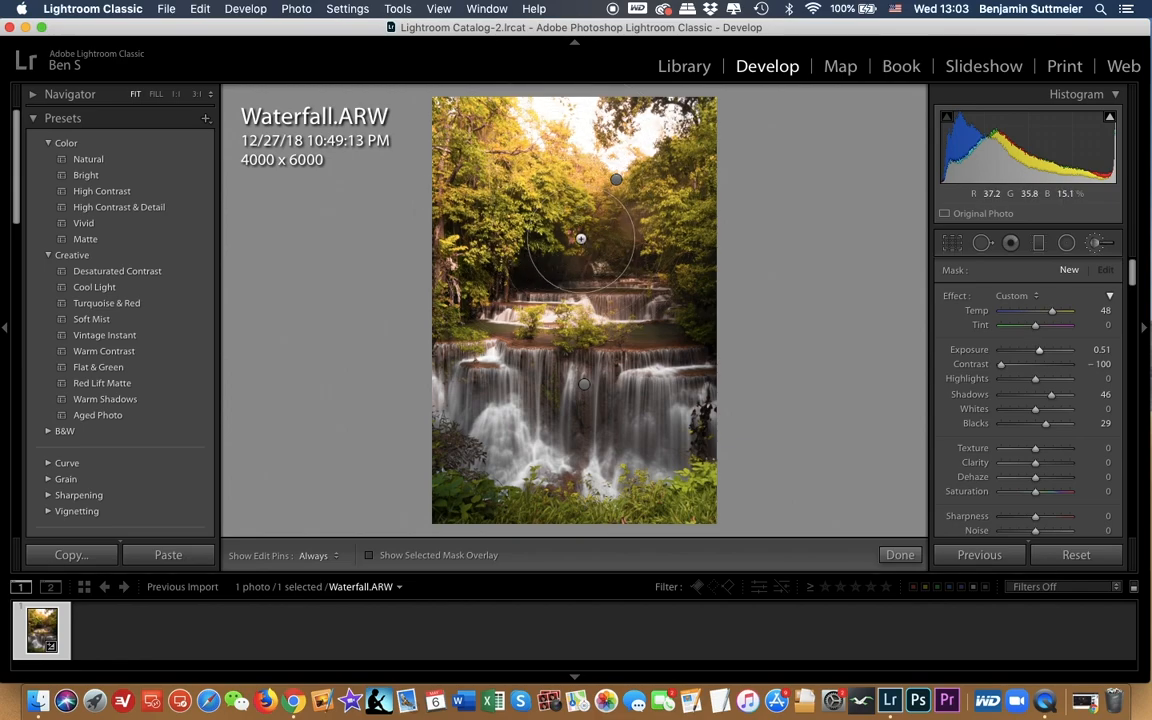
left_click(580, 238)
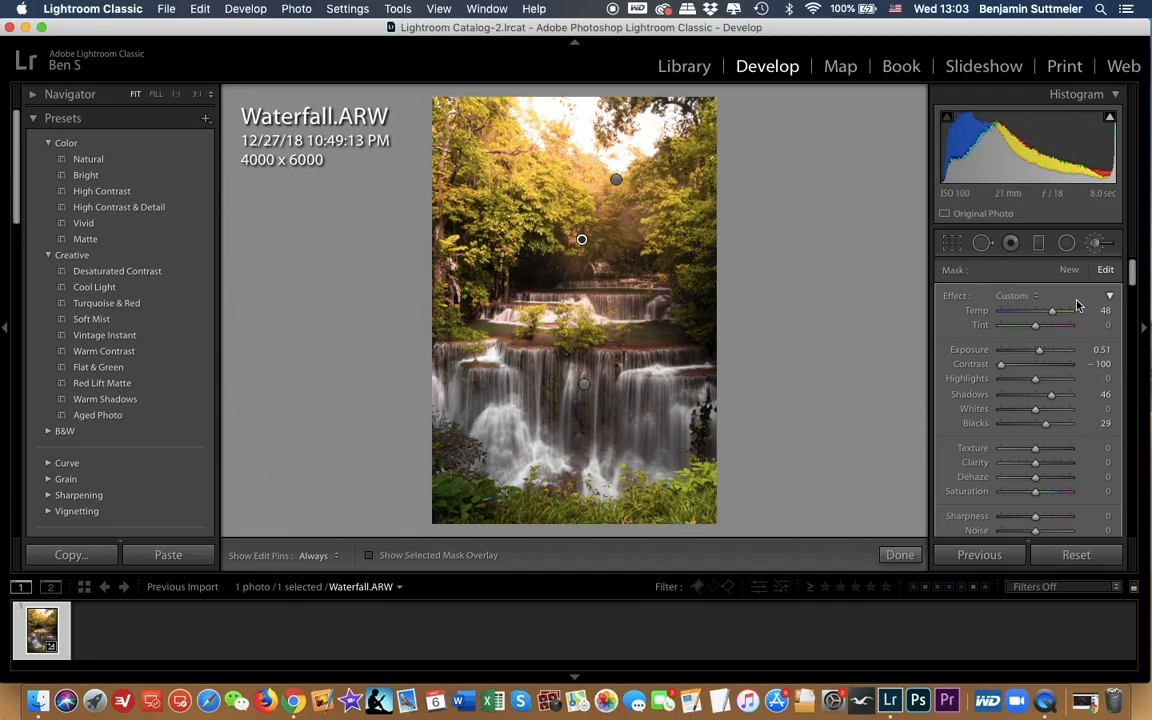
Step: Add a graduated filter with reset effects over the foreground foliage, set its exposure to −1.06 and slightly widen its transition
left_click(1038, 246)
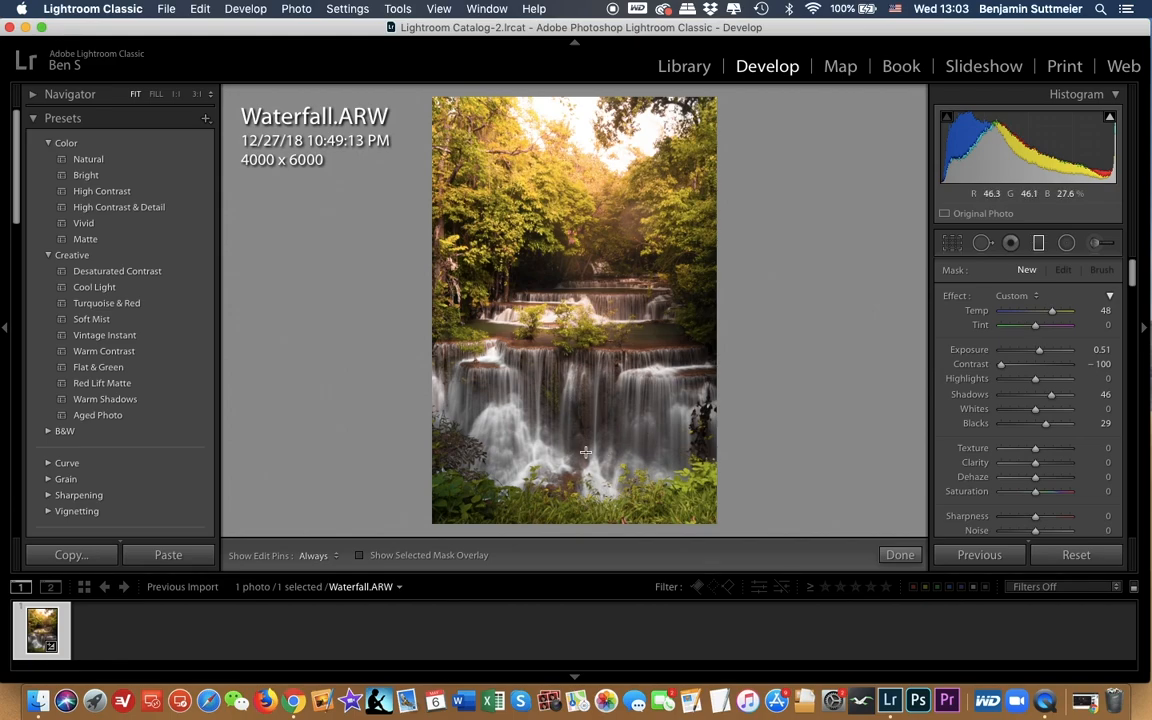
double_click(953, 299)
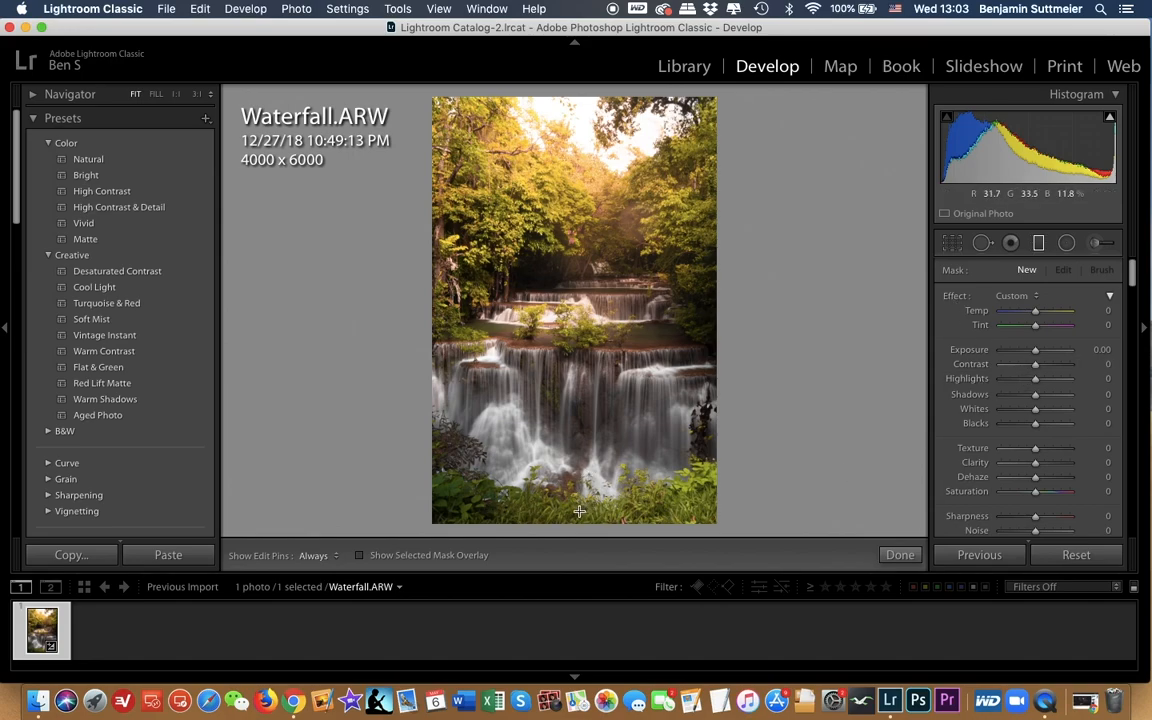
left_click_drag(578, 490, 578, 470)
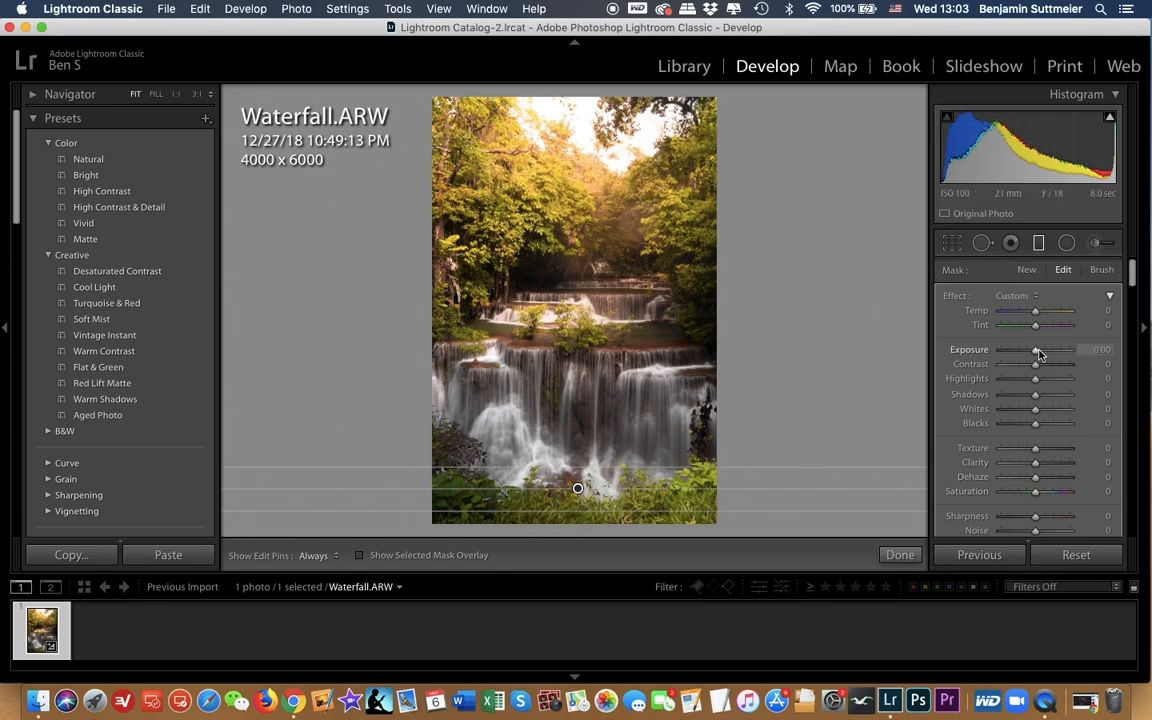
left_click_drag(1038, 353, 1026, 353)
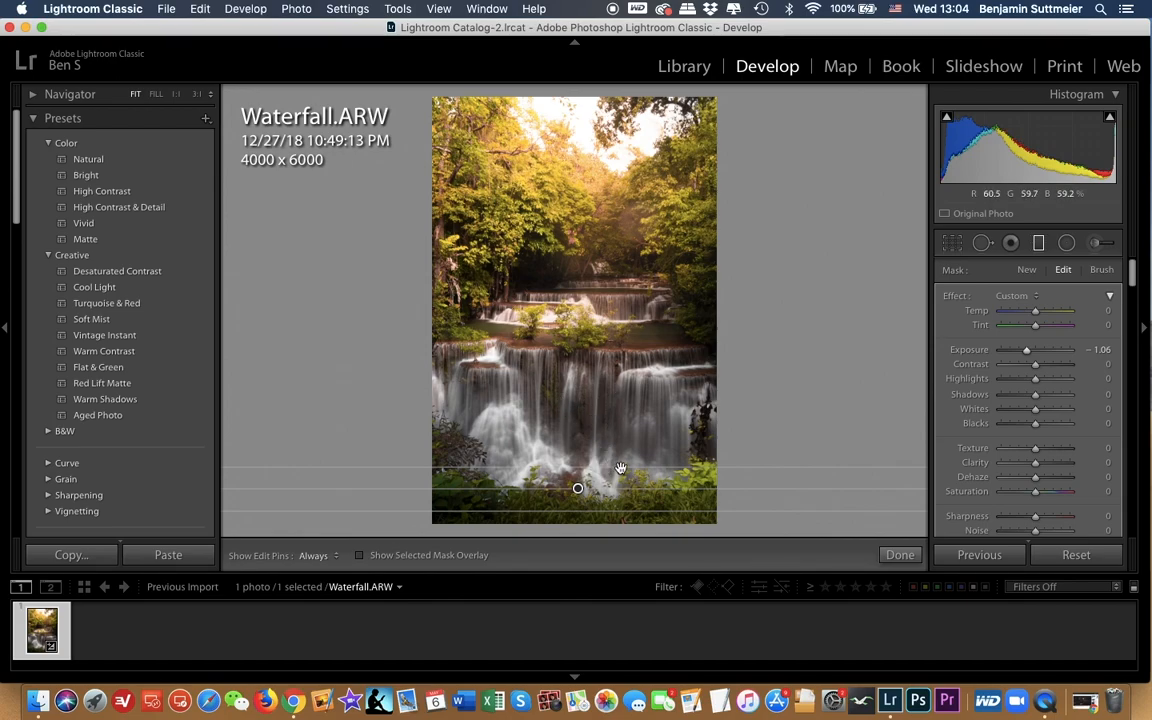
mouse_move(605, 467)
left_mouse_down()
mouse_move(604, 440)
mouse_move(581, 468)
mouse_move(585, 450)
mouse_move(581, 481)
mouse_move(594, 461)
left_mouse_up()
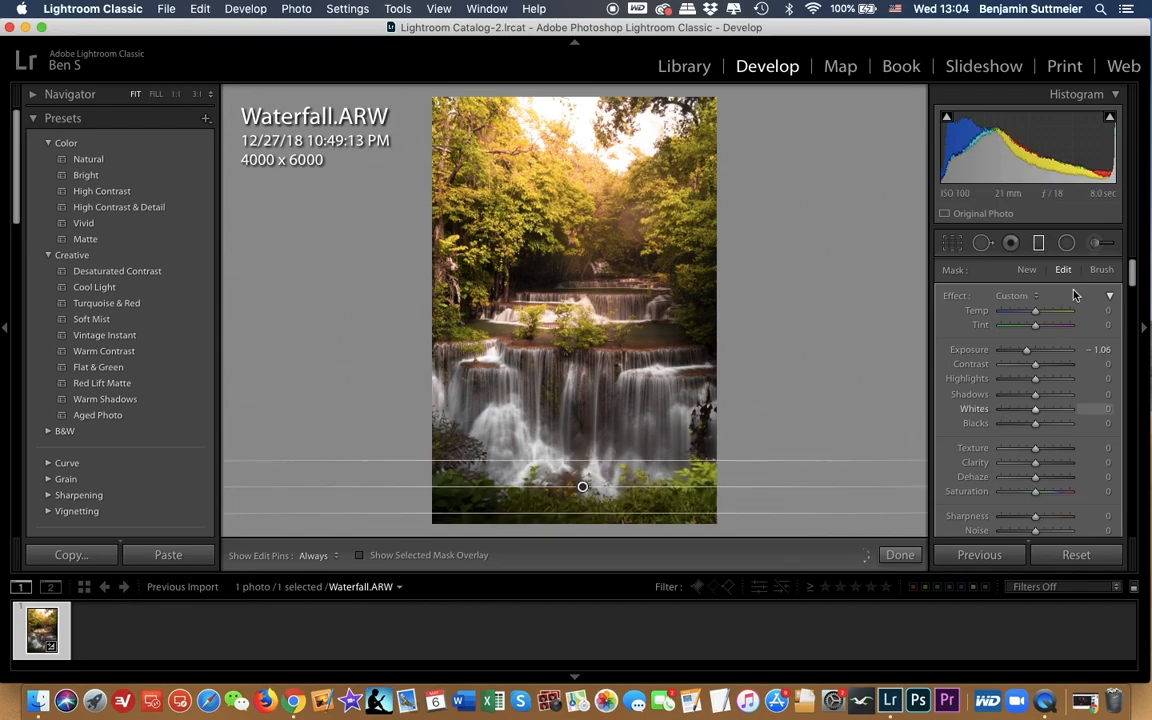
Step: Add a second, narrower graduated filter along the photo's lower edge with exposure −0.63 and slightly widen its transition
left_click(1026, 269)
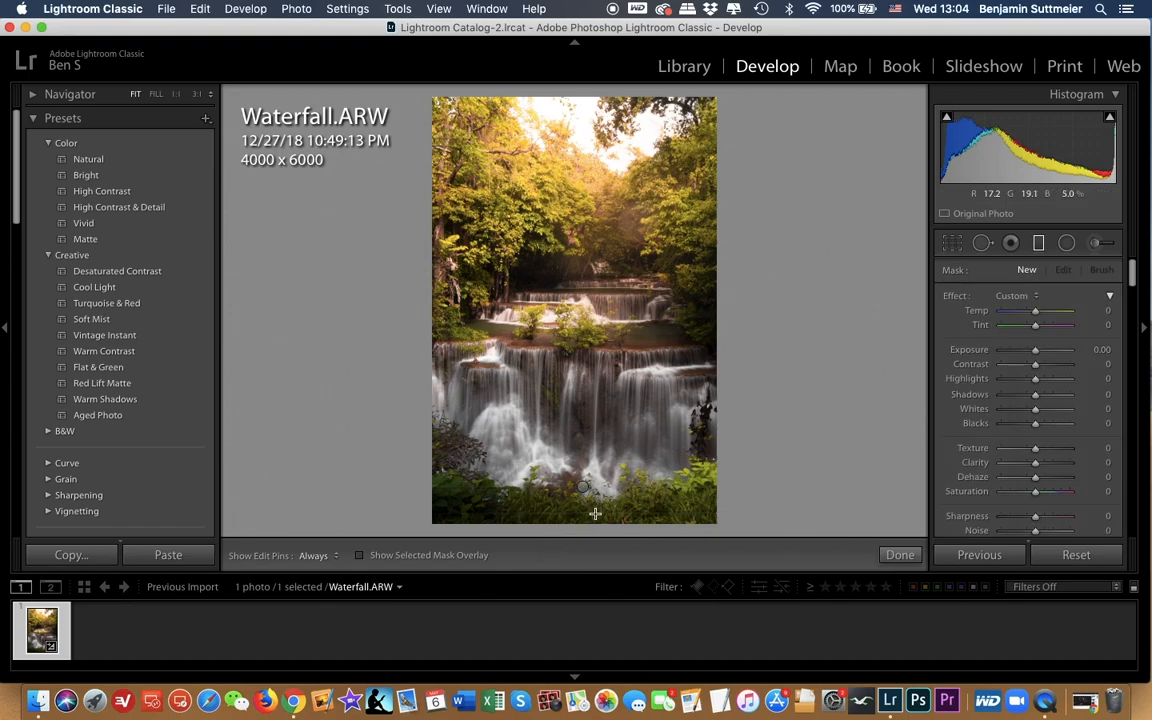
left_click_drag(594, 514, 592, 509)
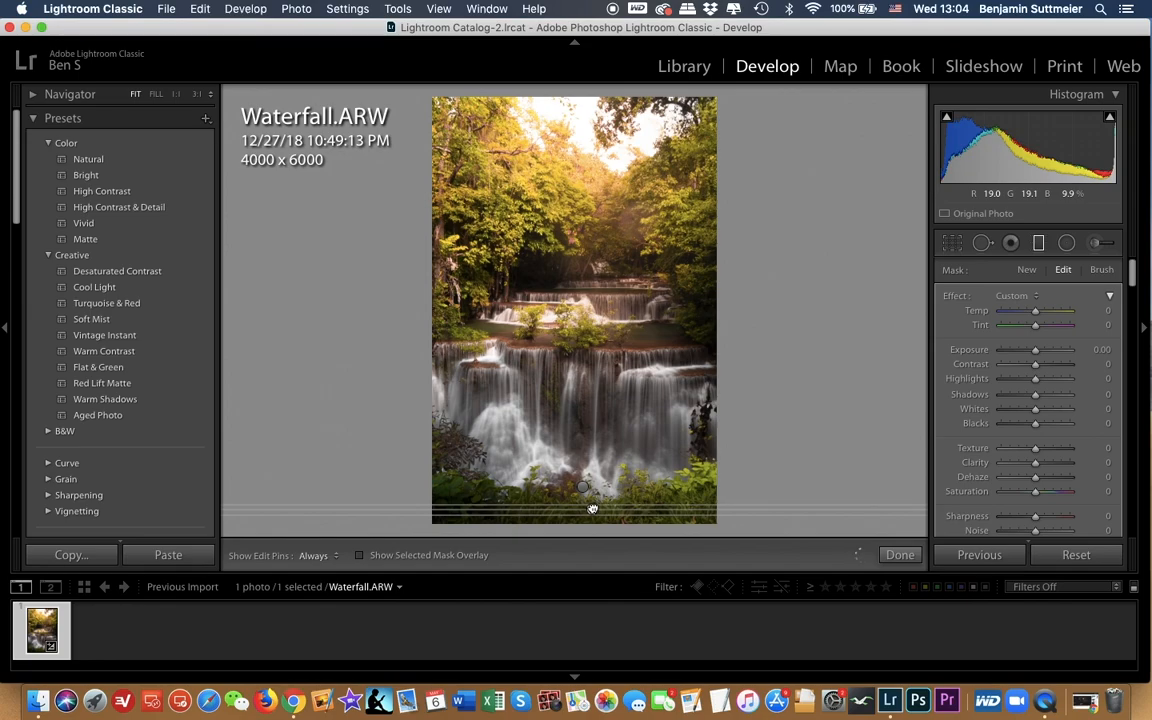
left_click_drag(1035, 353, 1031, 353)
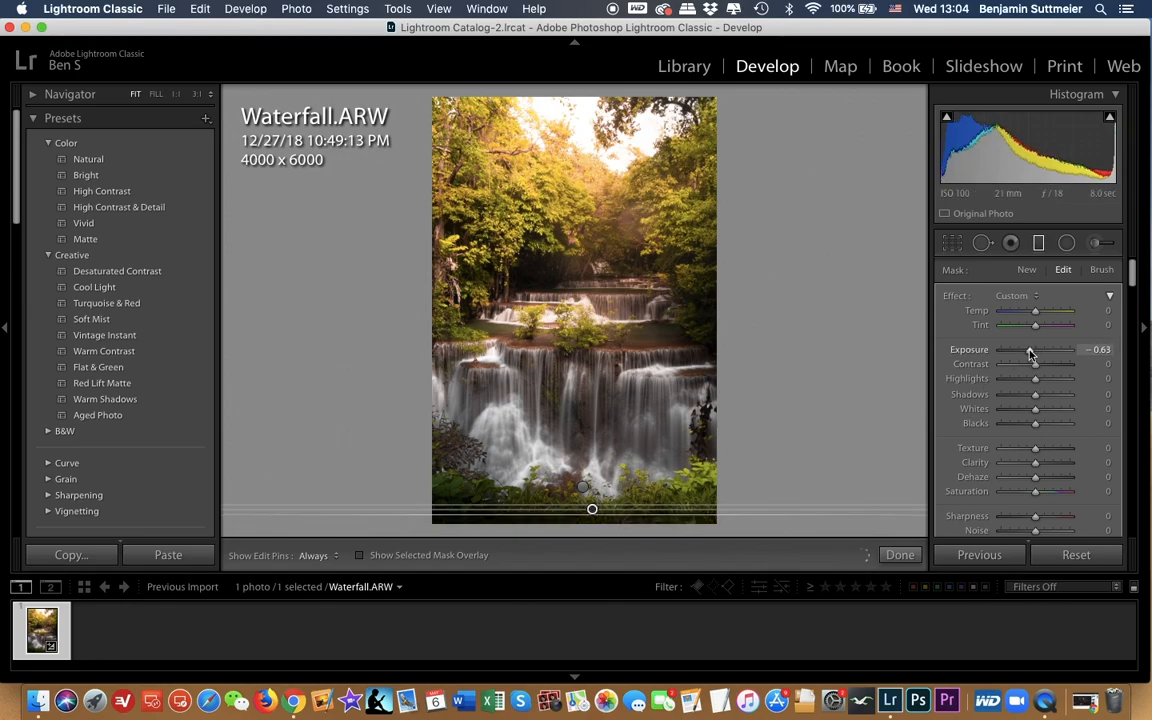
left_click(1044, 250)
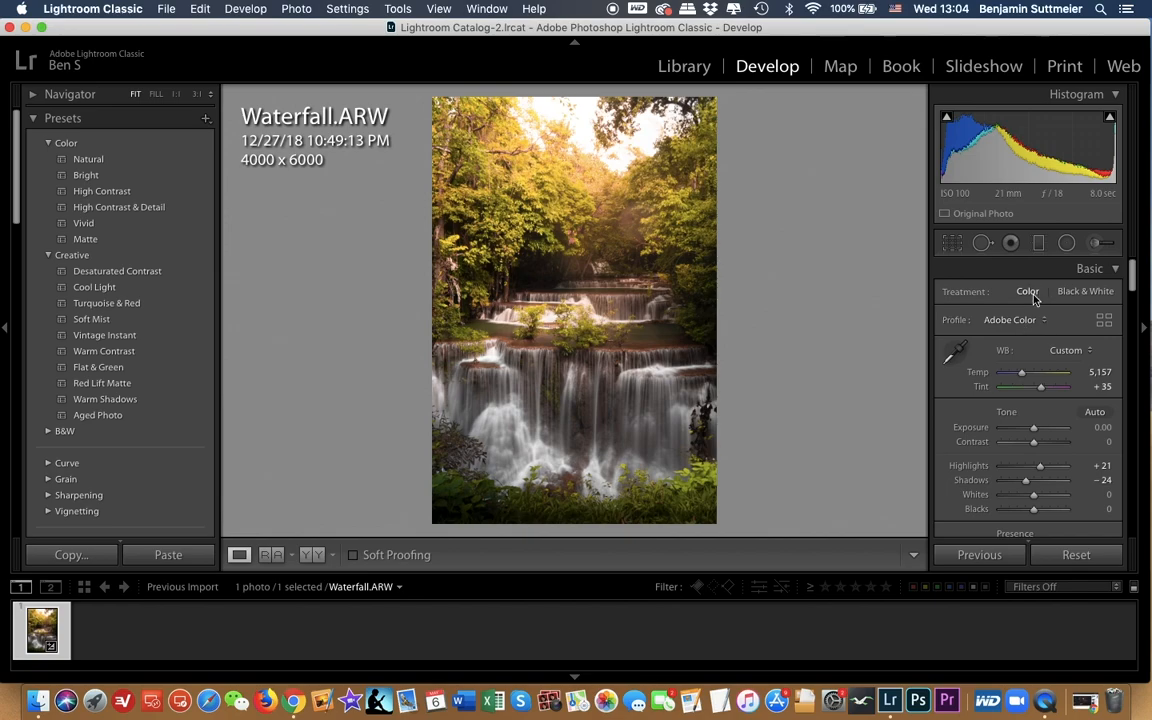
left_click(1039, 246)
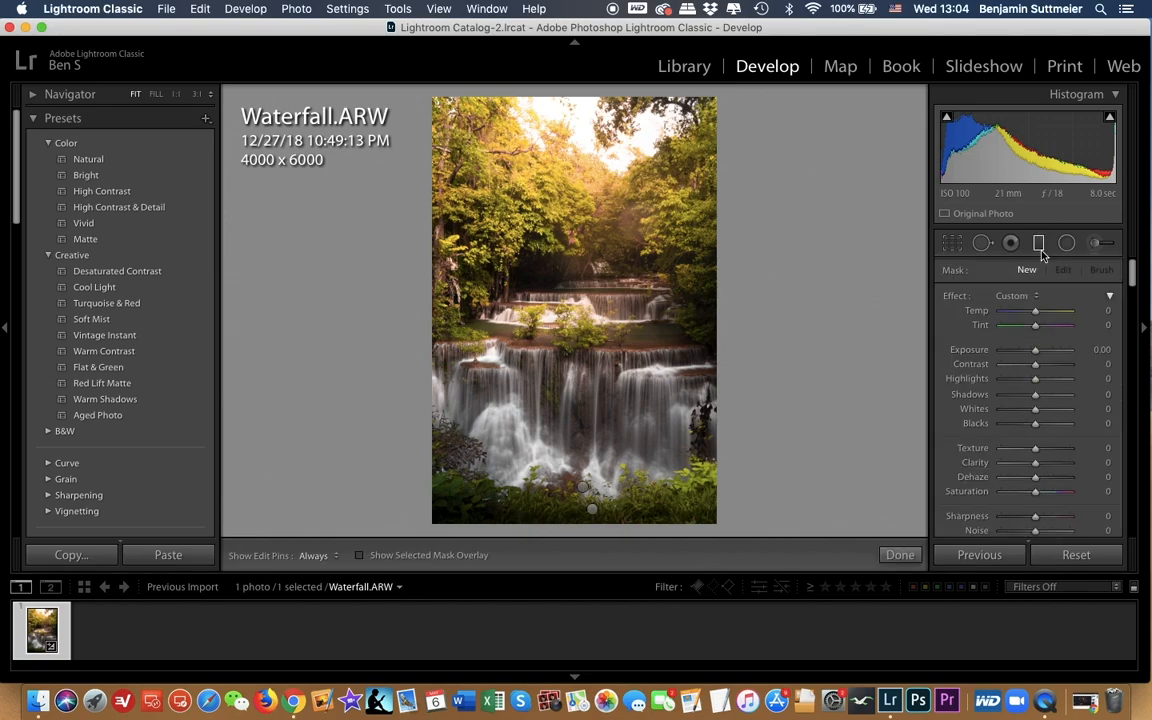
left_click_drag(592, 513, 648, 501)
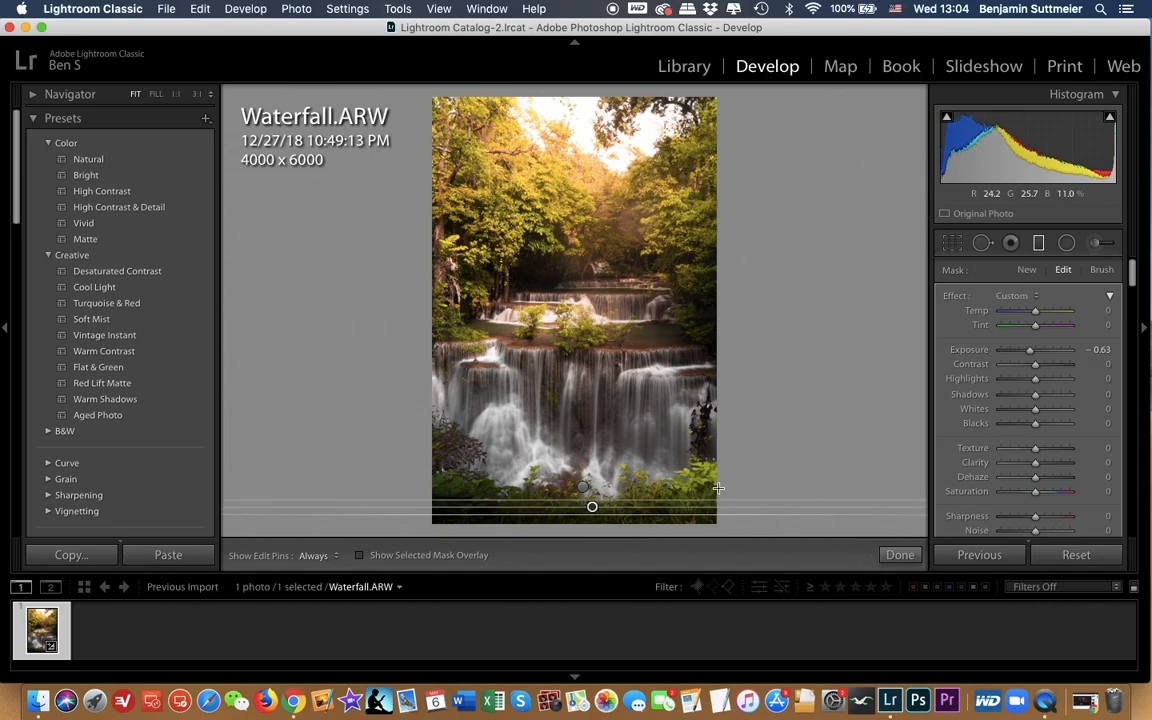
Step: Close the graduated filter and compare the edited photo with its unedited state
left_click(1038, 244)
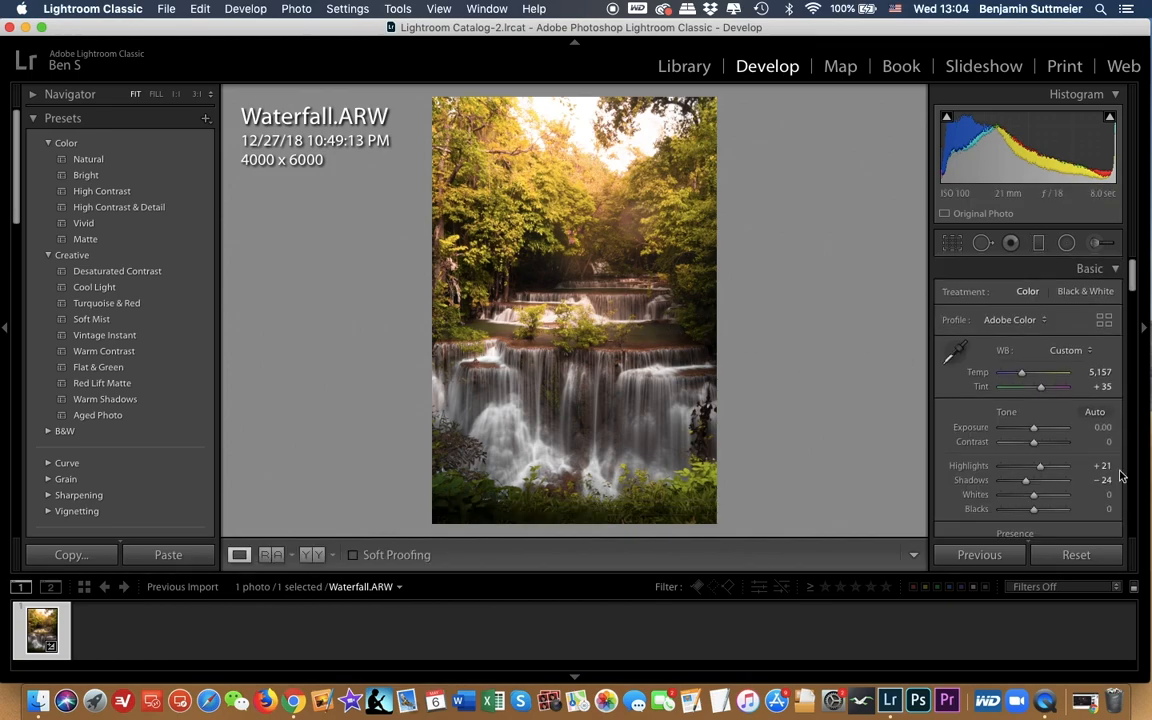
key("backslash")
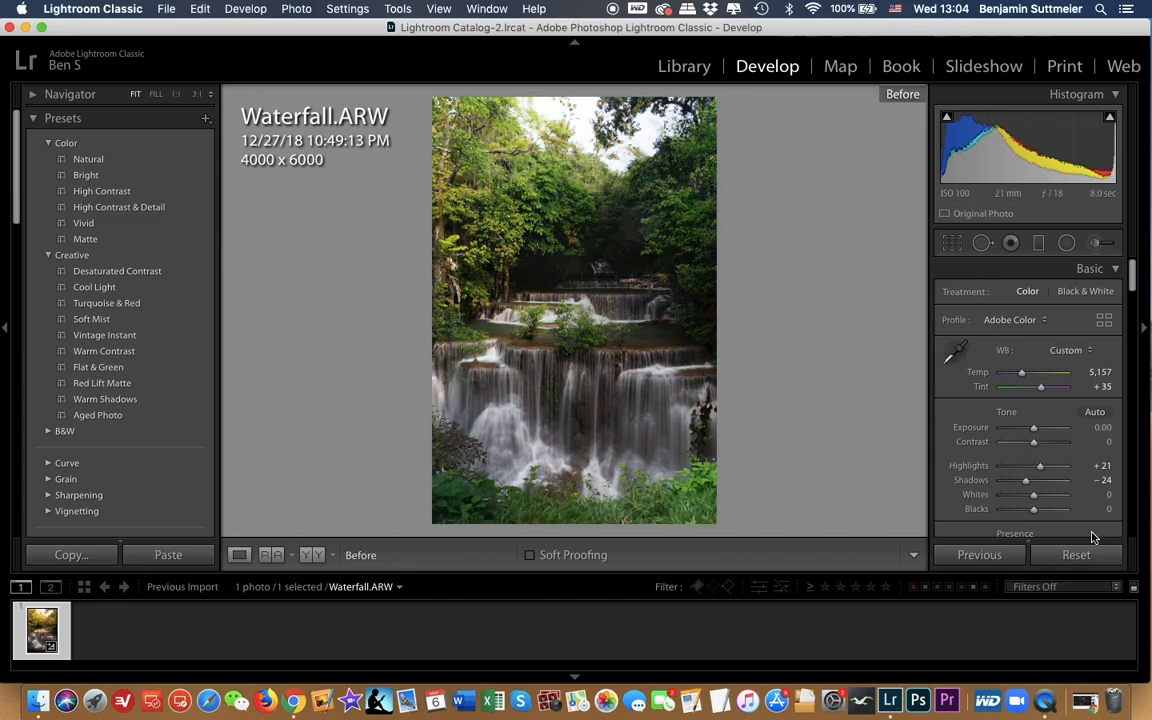
key("backslash")
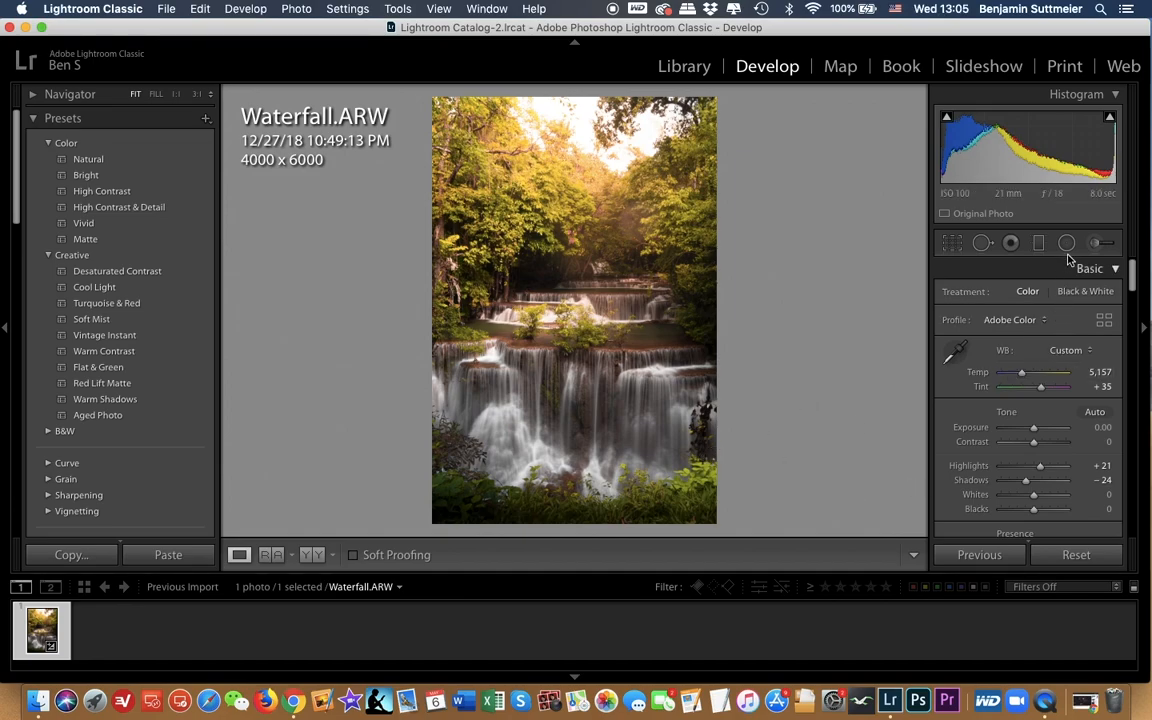
Step: Start a new brush adjustment with temperature 28 and exposure 0.23, and paint it over the lower waterfall
left_click(1099, 247)
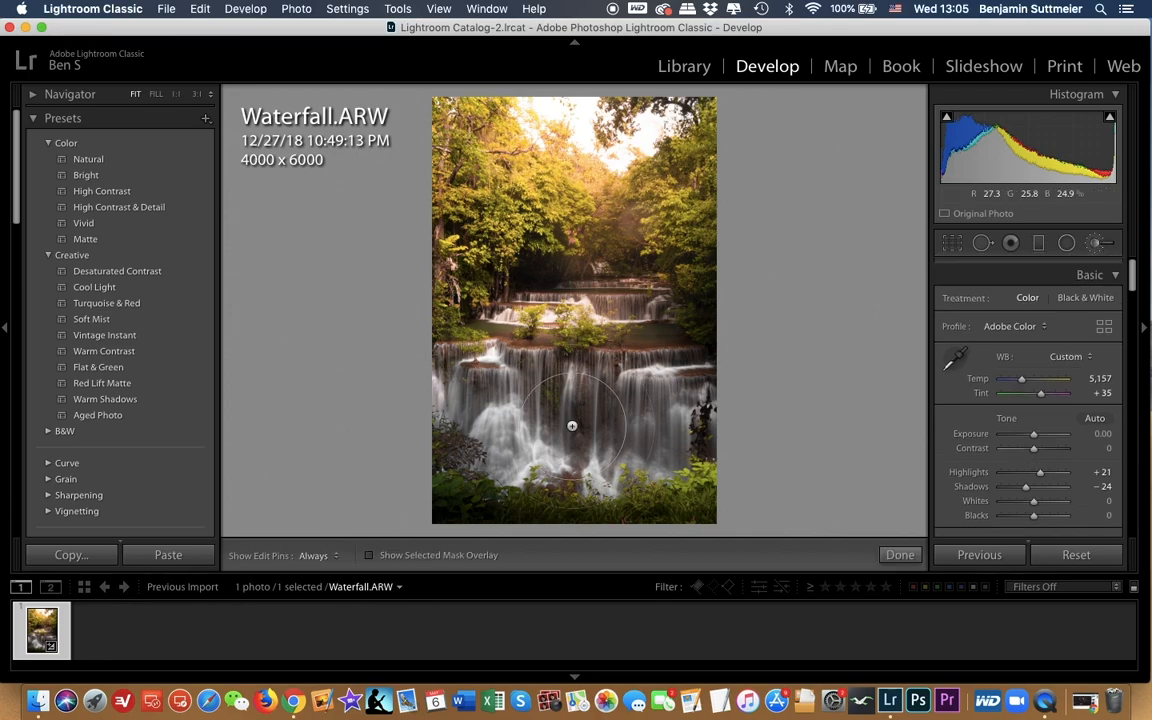
scroll(578, 417, "up", 5)
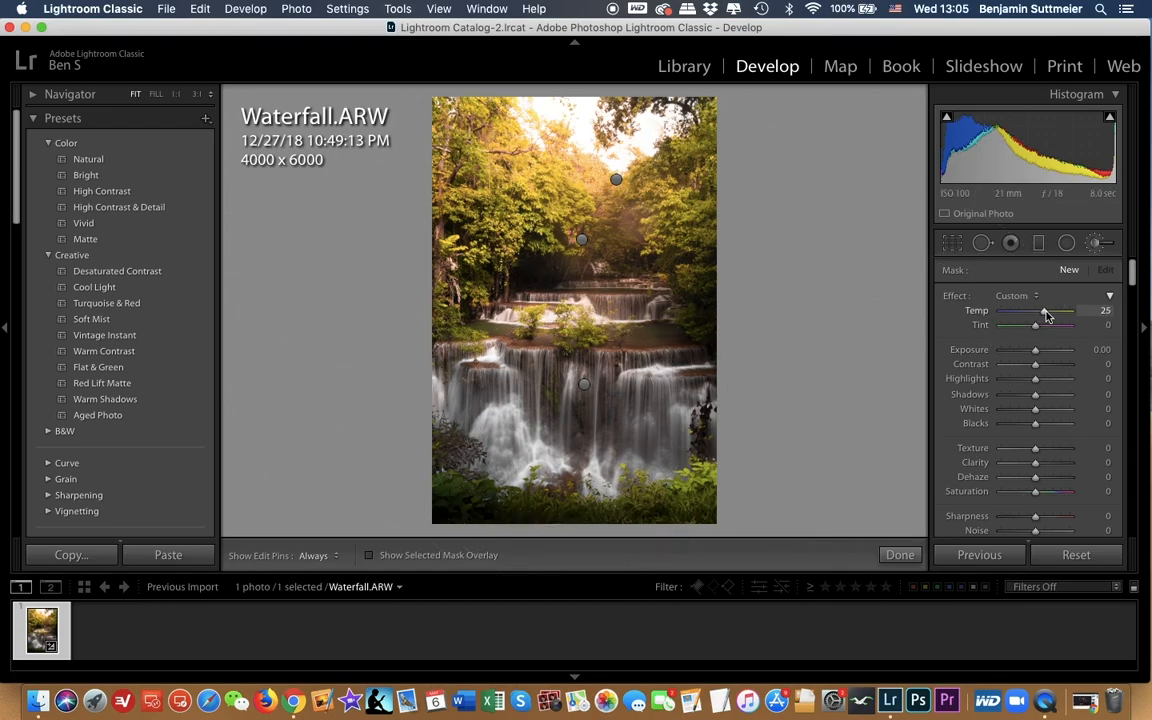
left_click_drag(1035, 350, 1042, 352)
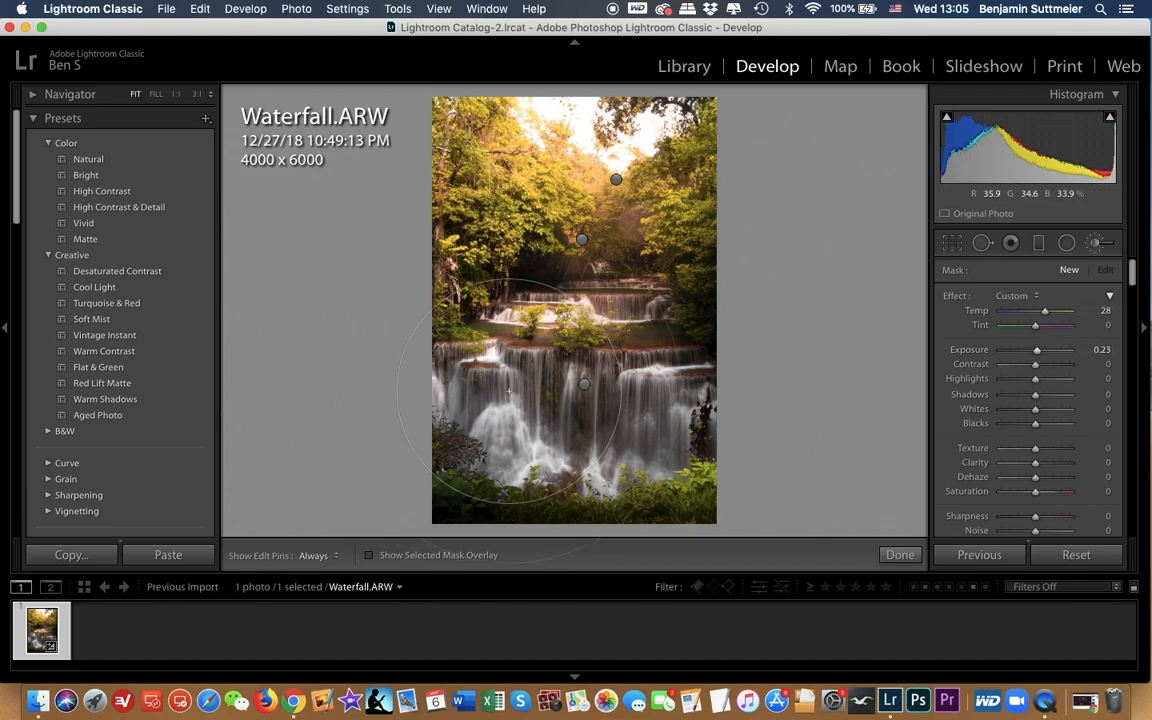
left_click_drag(509, 391, 607, 445)
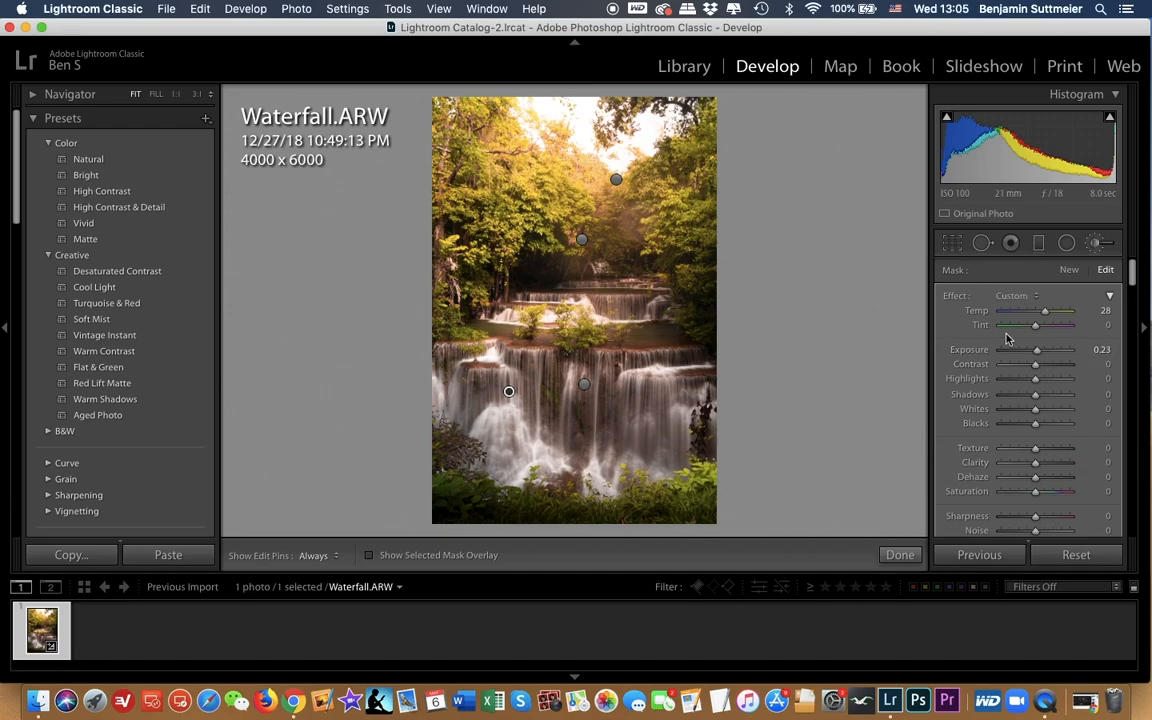
left_click_drag(1047, 315, 1046, 315)
mouse_move(1040, 354)
left_mouse_down()
mouse_move(1053, 355)
mouse_move(1040, 354)
left_mouse_up()
left_click(1097, 242)
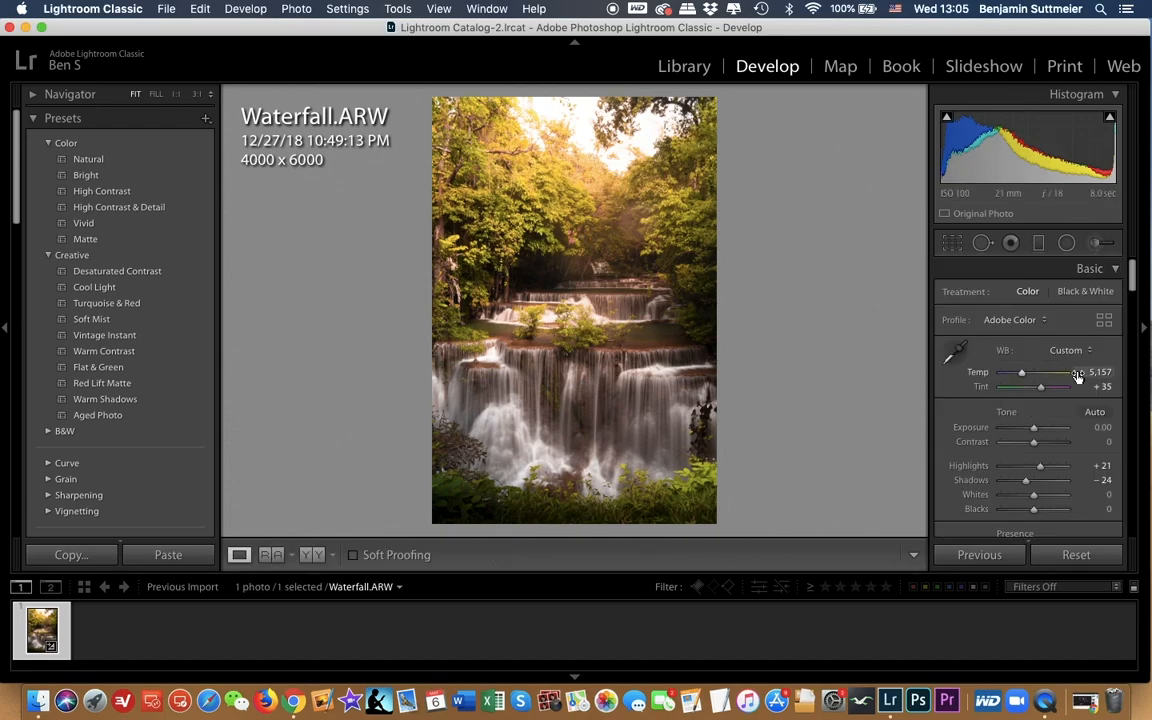
Step: Set the post-crop vignetting amount to −15 in the photo's effects settings
scroll(1000, 395, "down", 3)
scroll(1000, 403, "down", 4)
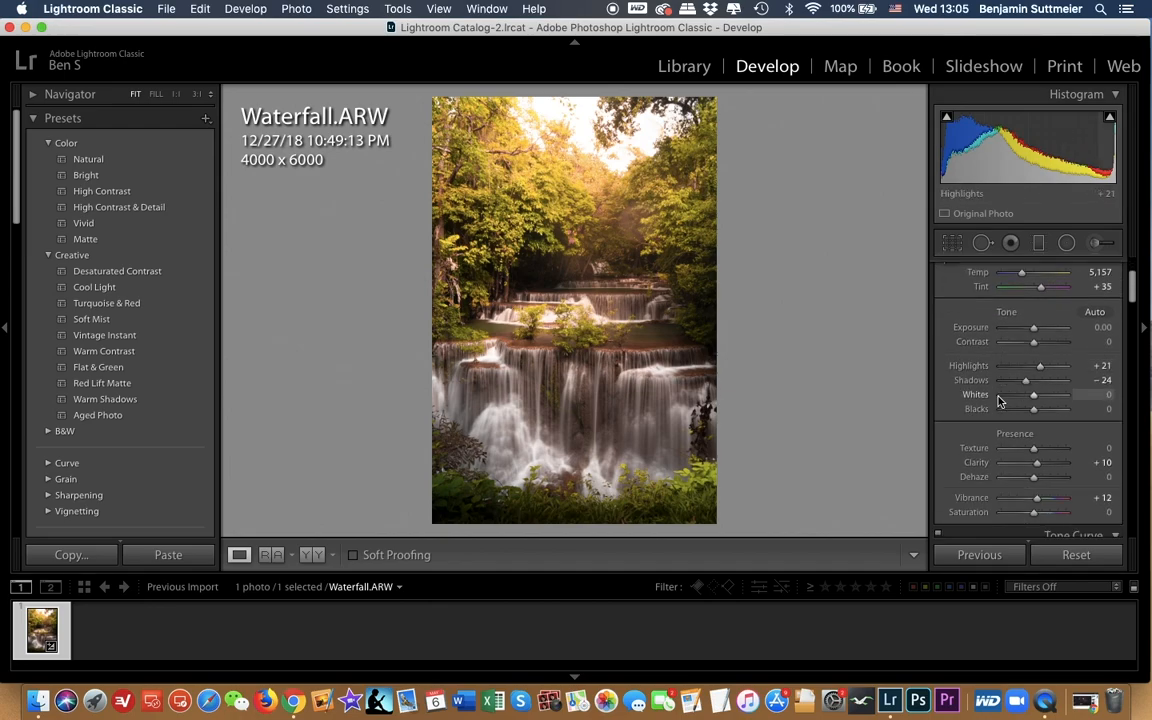
scroll(1023, 410, "down", 9)
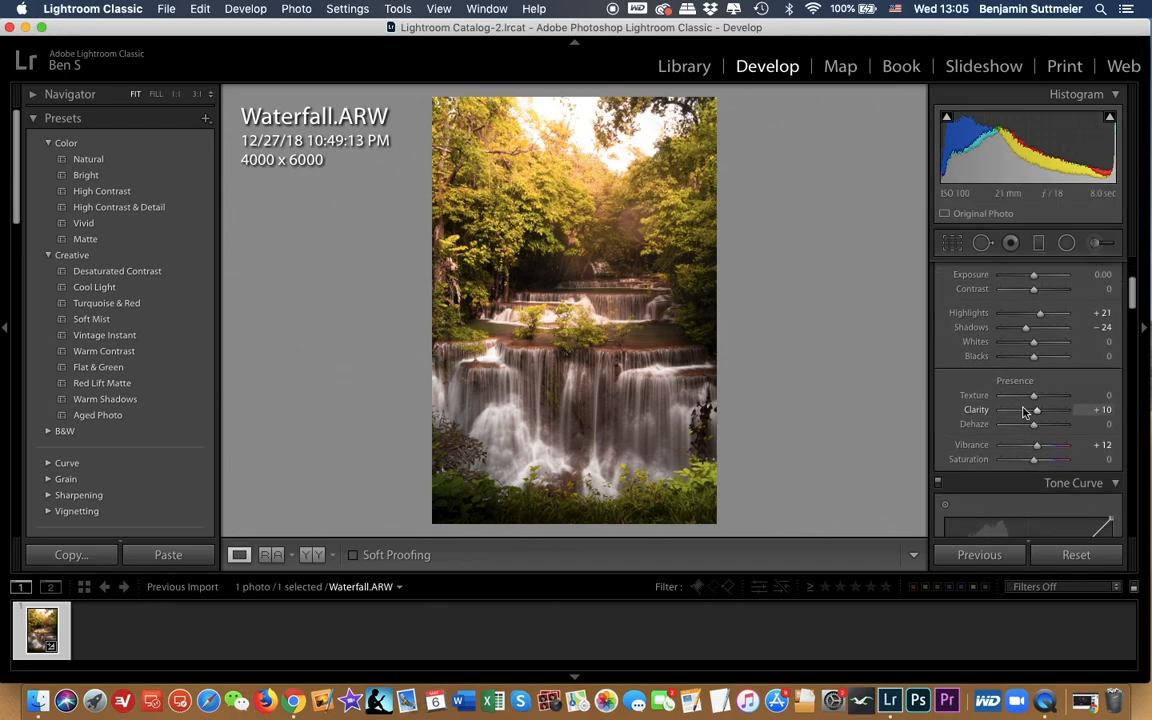
scroll(1023, 410, "down", 11)
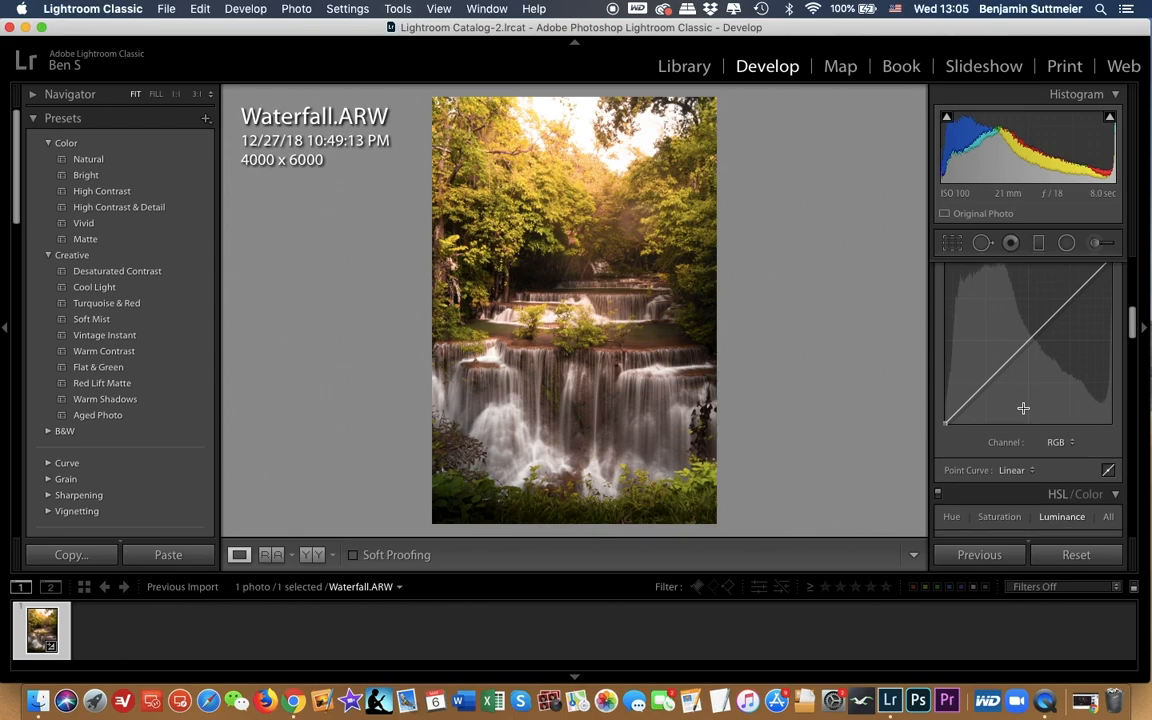
scroll(1023, 412, "down", 12)
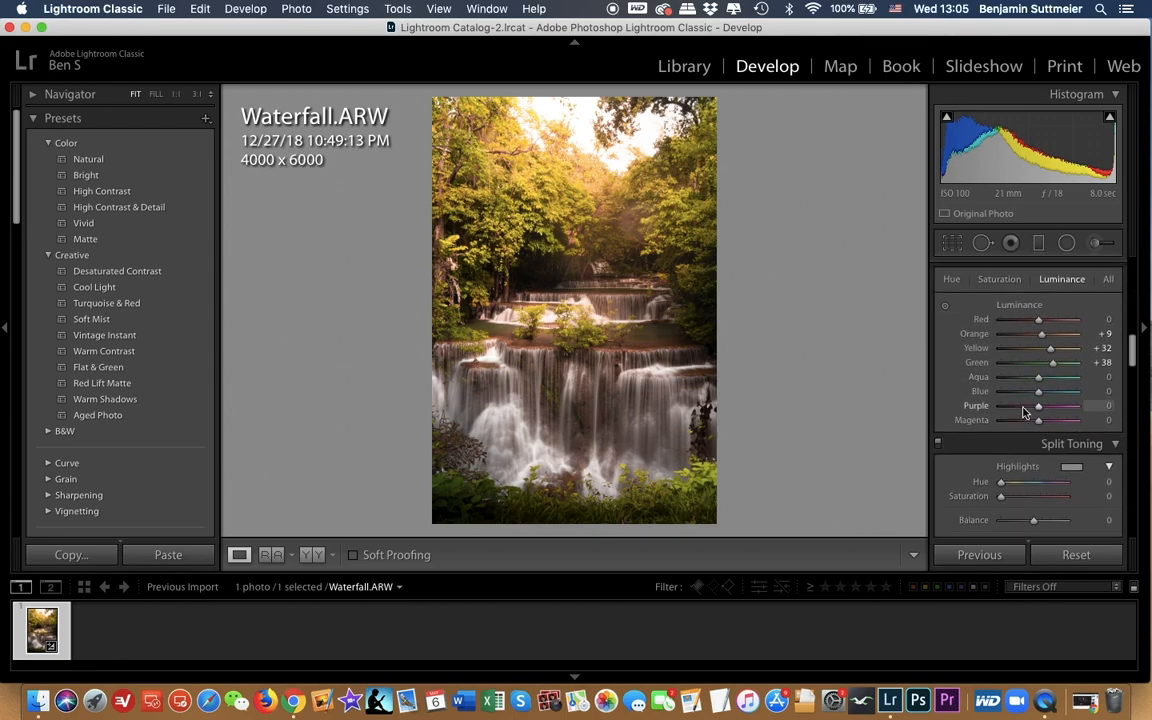
scroll(1023, 410, "down", 12)
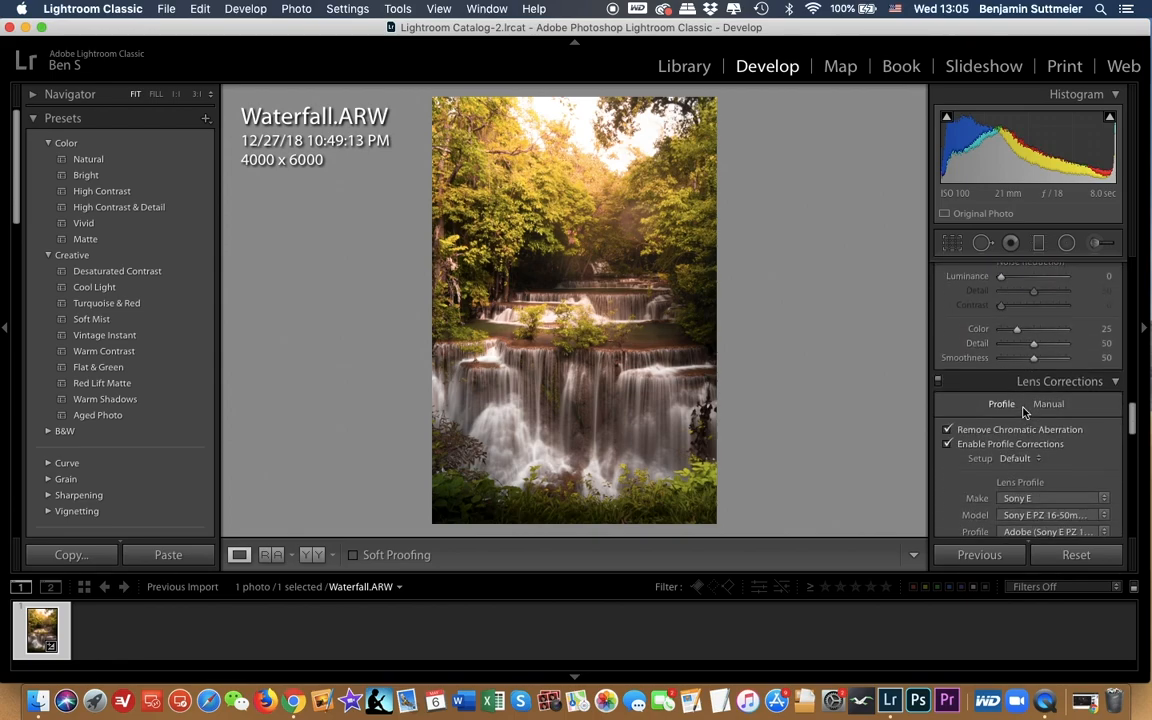
scroll(1025, 411, "down", 8)
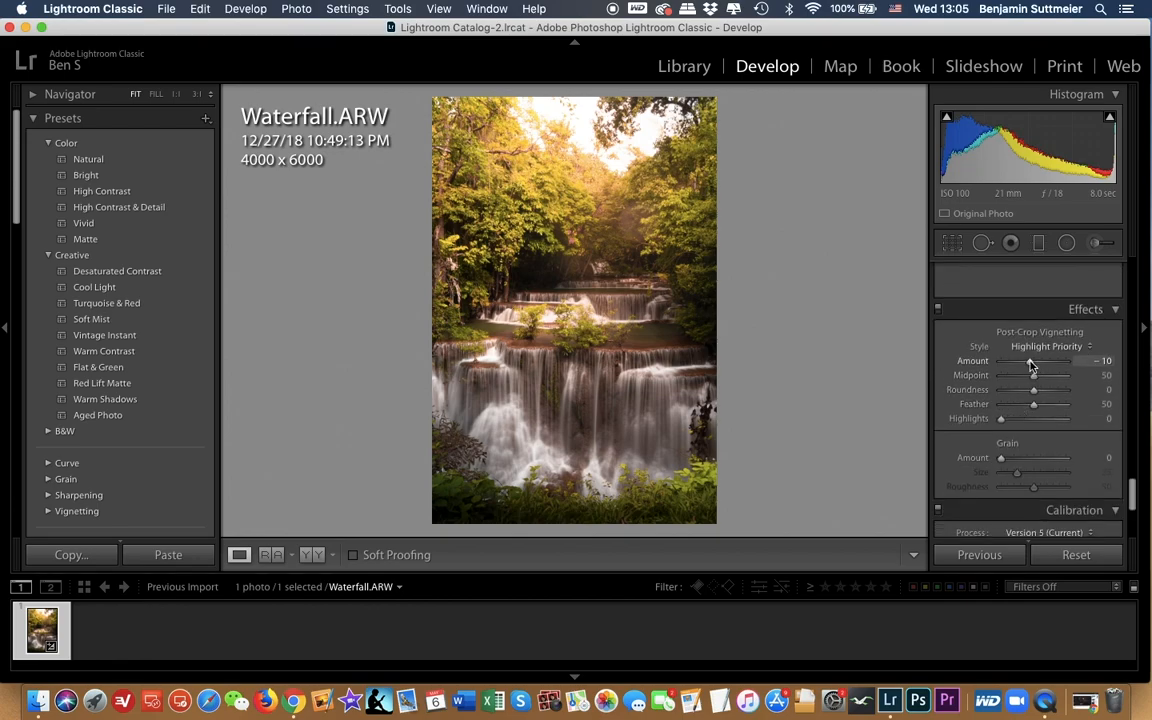
left_click_drag(1031, 366, 1025, 366)
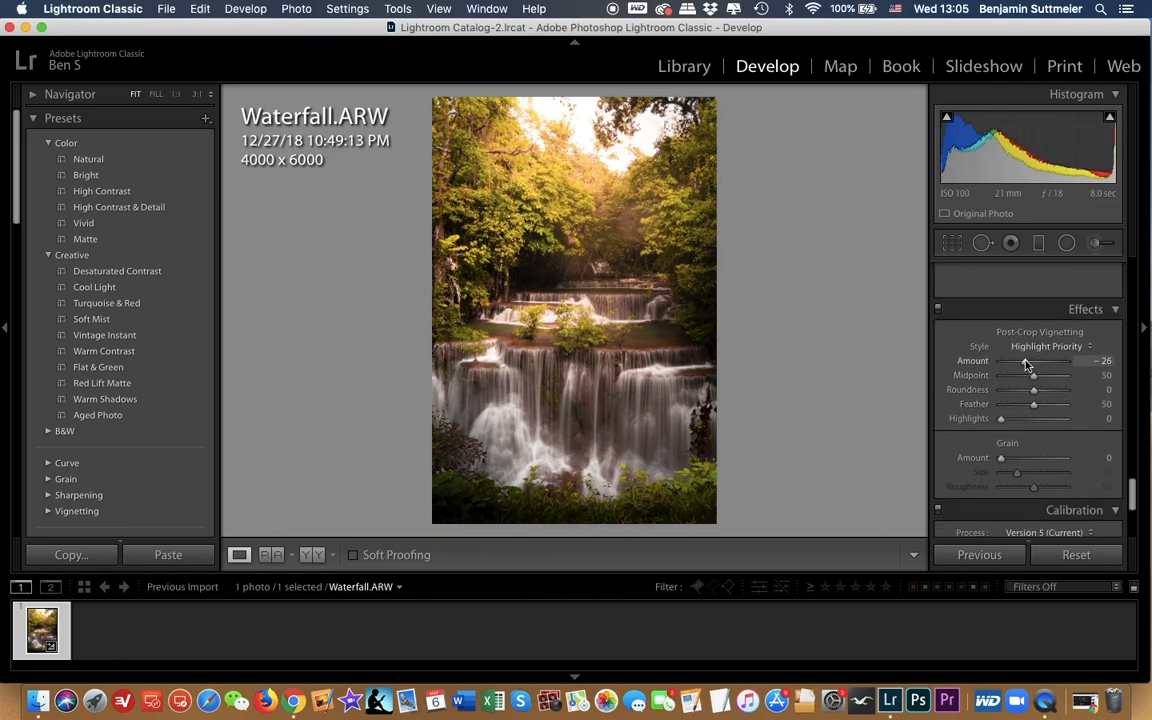
left_click_drag(1025, 366, 1030, 365)
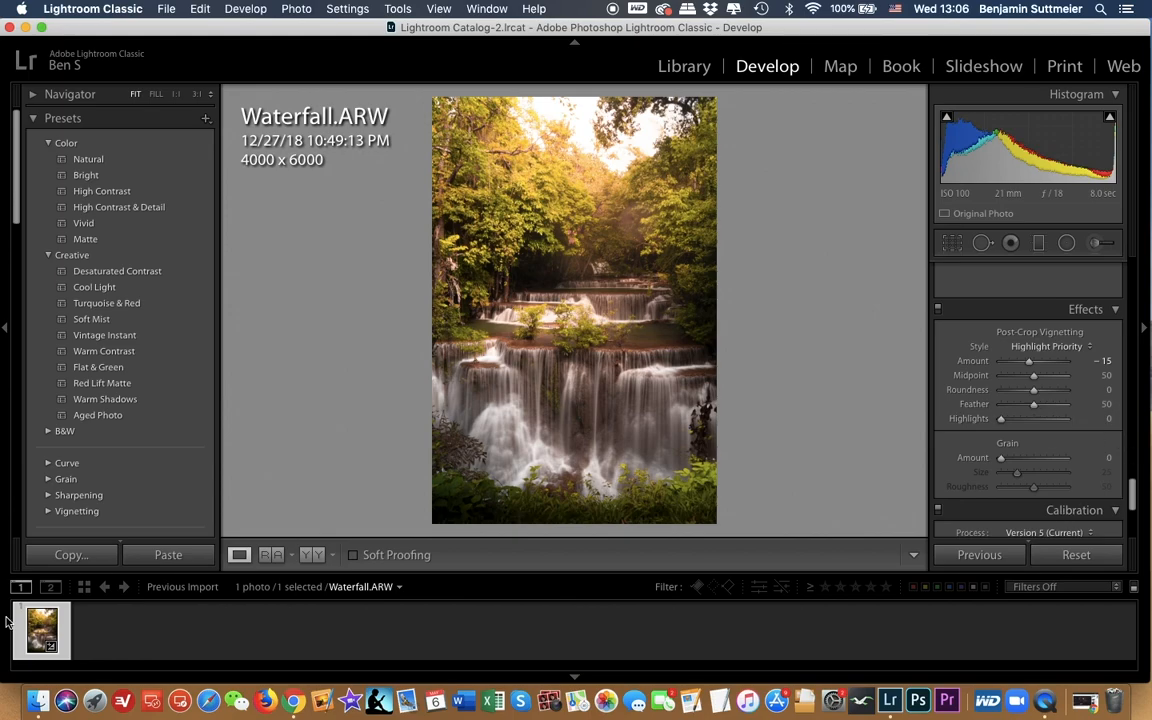
Step: Start an export of the edited waterfall photo to the desktop with the custom file name Waterfall
right_click(47, 635)
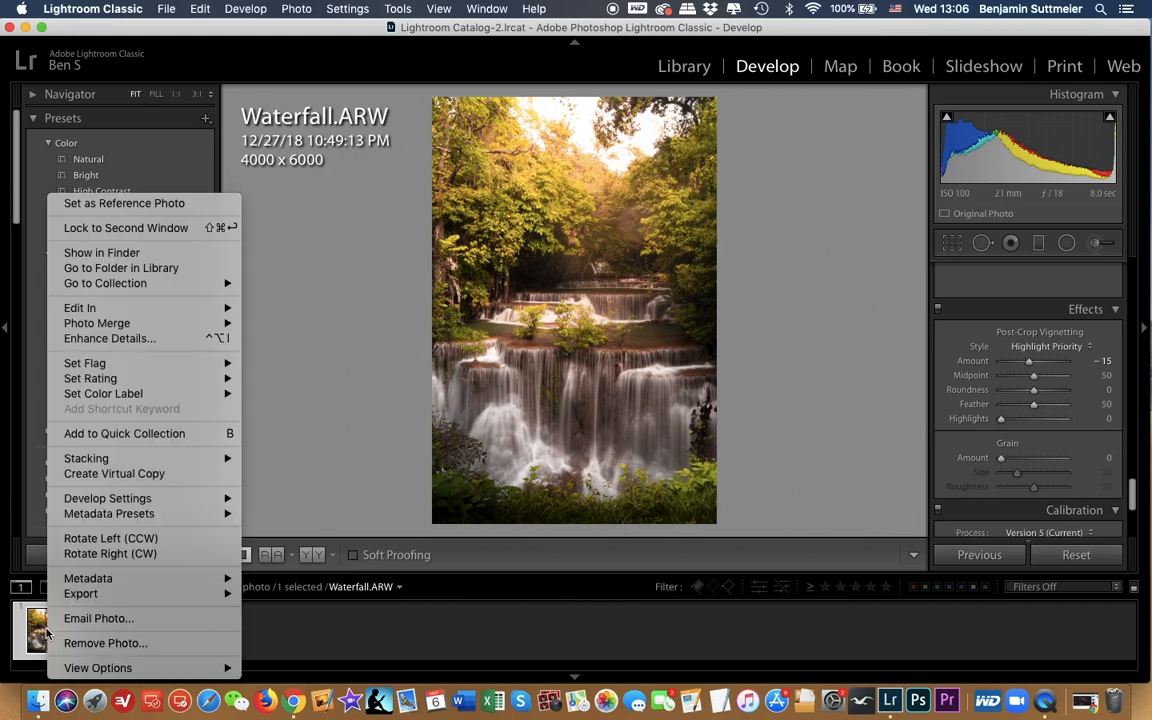
mouse_move(140, 595)
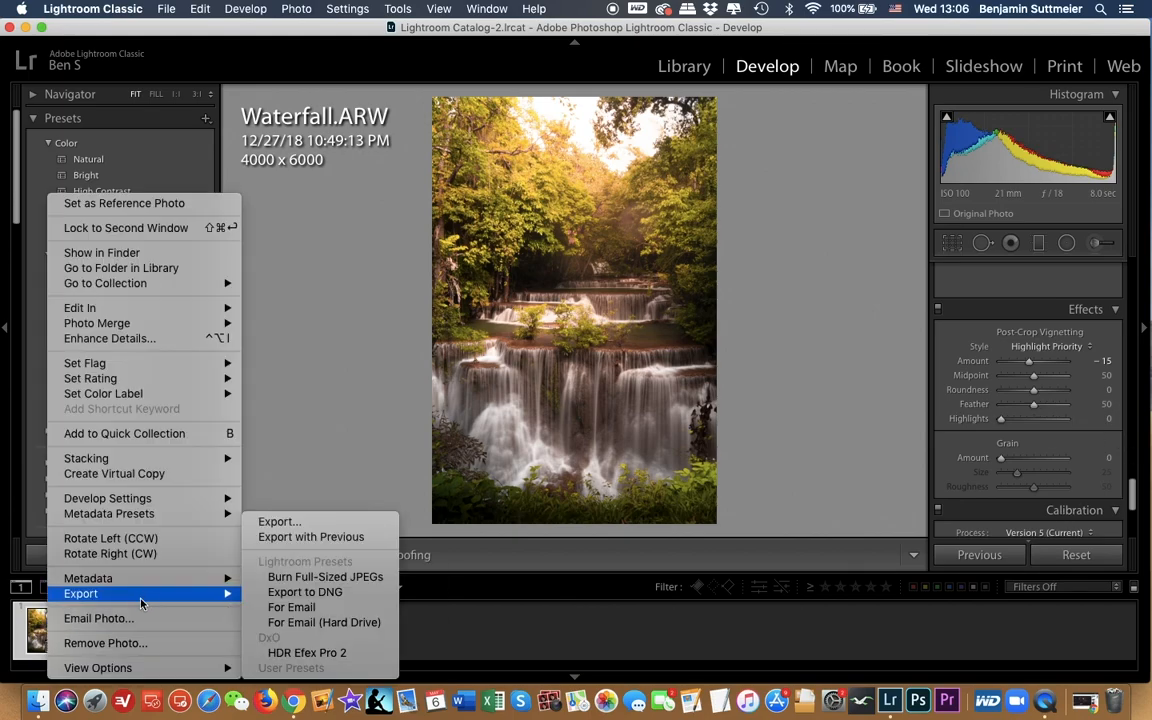
left_click(354, 527)
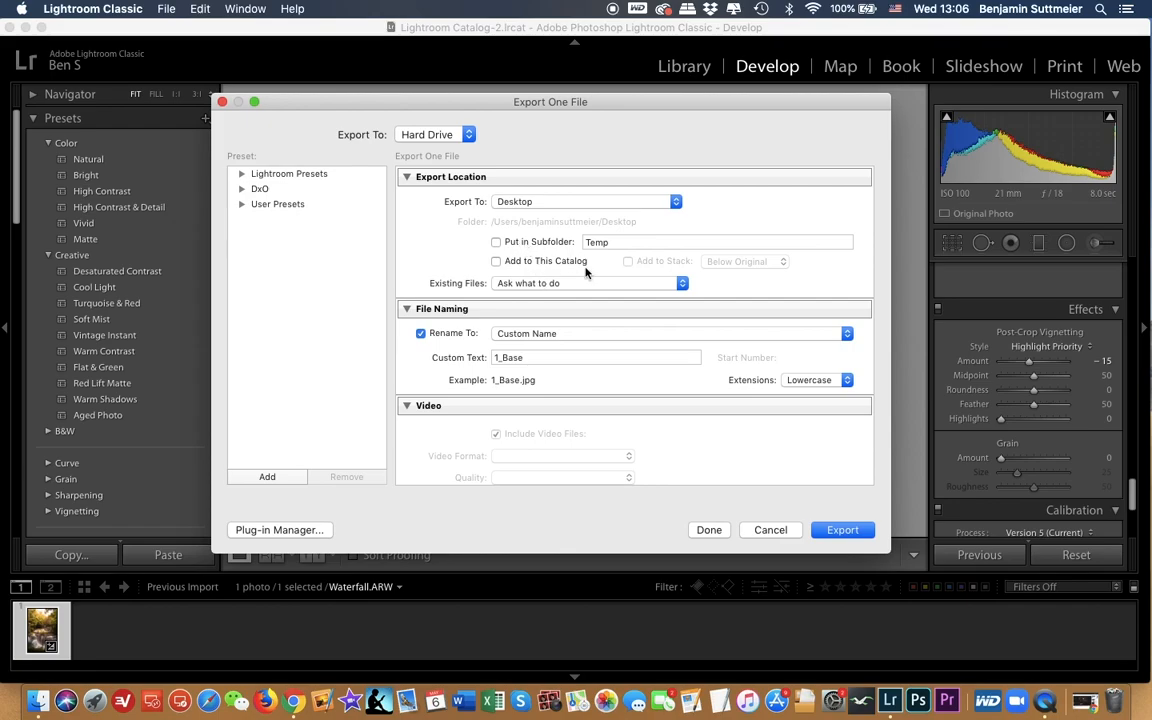
left_click(552, 357)
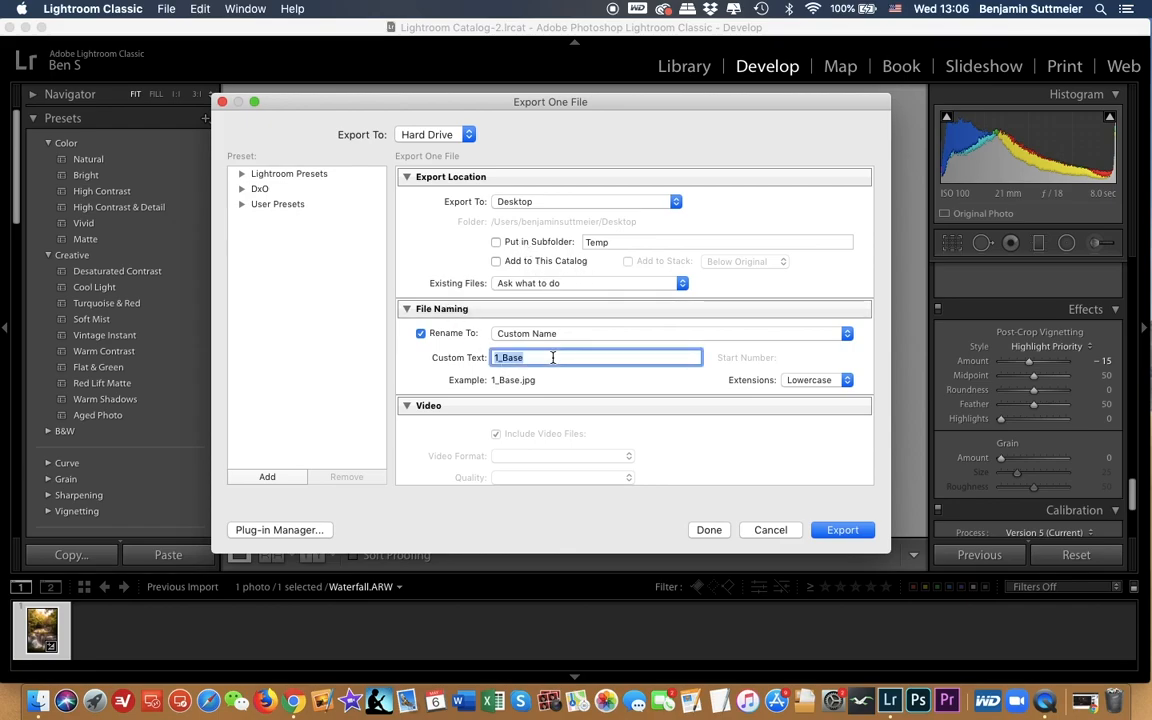
type("Waterfall")
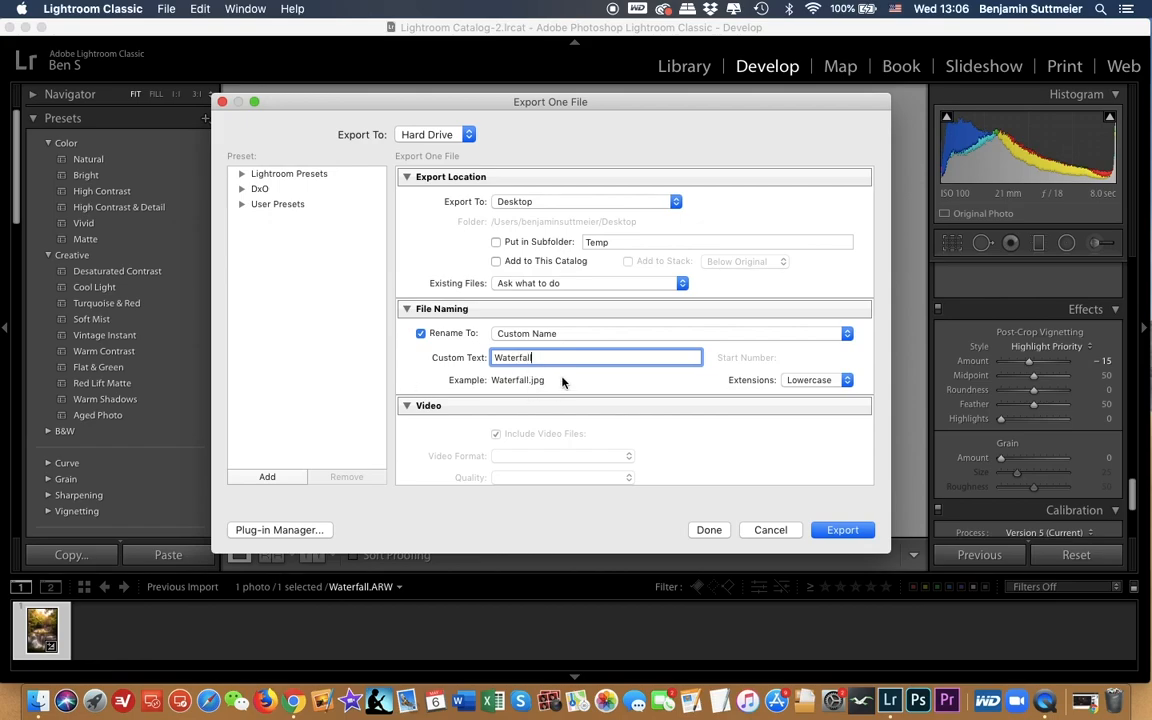
Step: Look through the export's image format choices and its after-export action choices
scroll(560, 385, "down", 5)
left_click(535, 406)
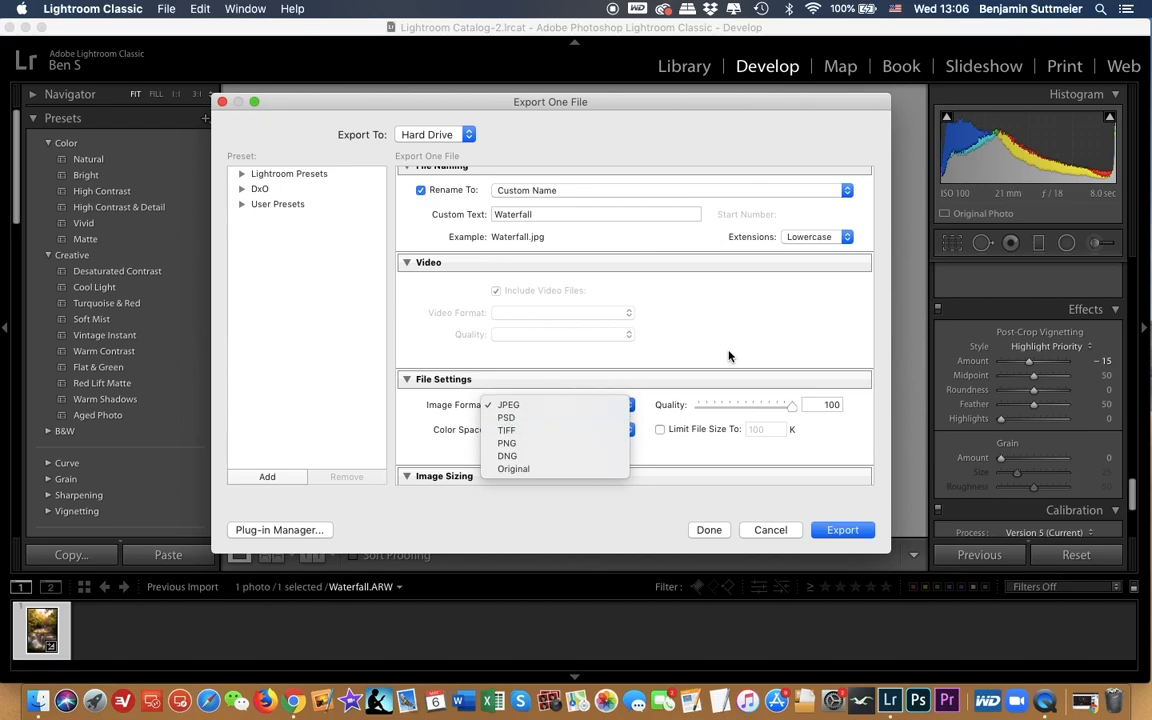
left_click(658, 355)
scroll(658, 355, "down", 5)
scroll(552, 463, "down", 3)
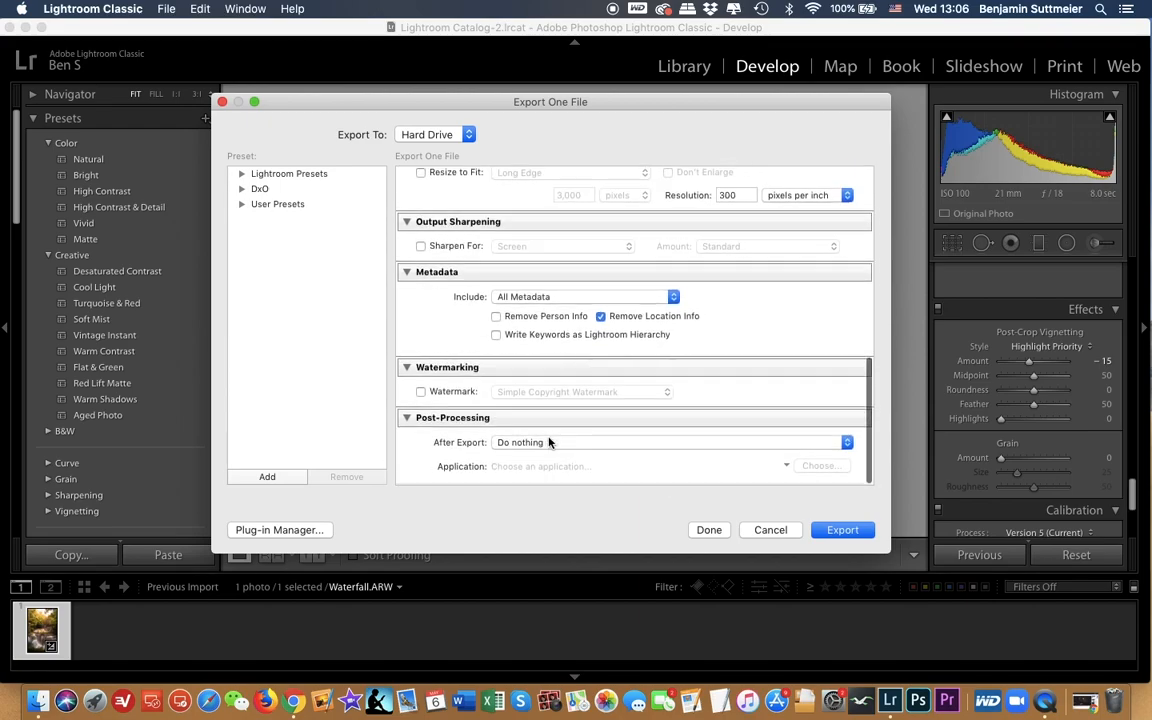
left_click(548, 443)
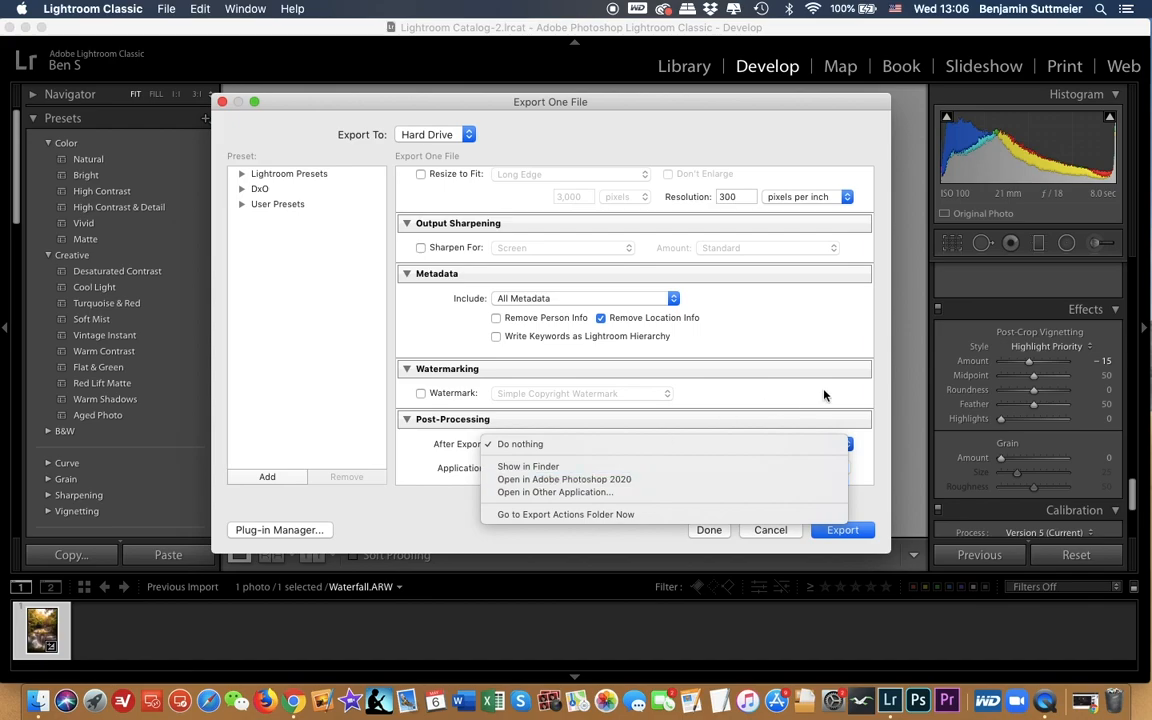
left_click(830, 342)
Step: Recheck the file, sizing and metadata settings and export the photo as an sRGB JPEG at quality 100
scroll(763, 347, "up", 2)
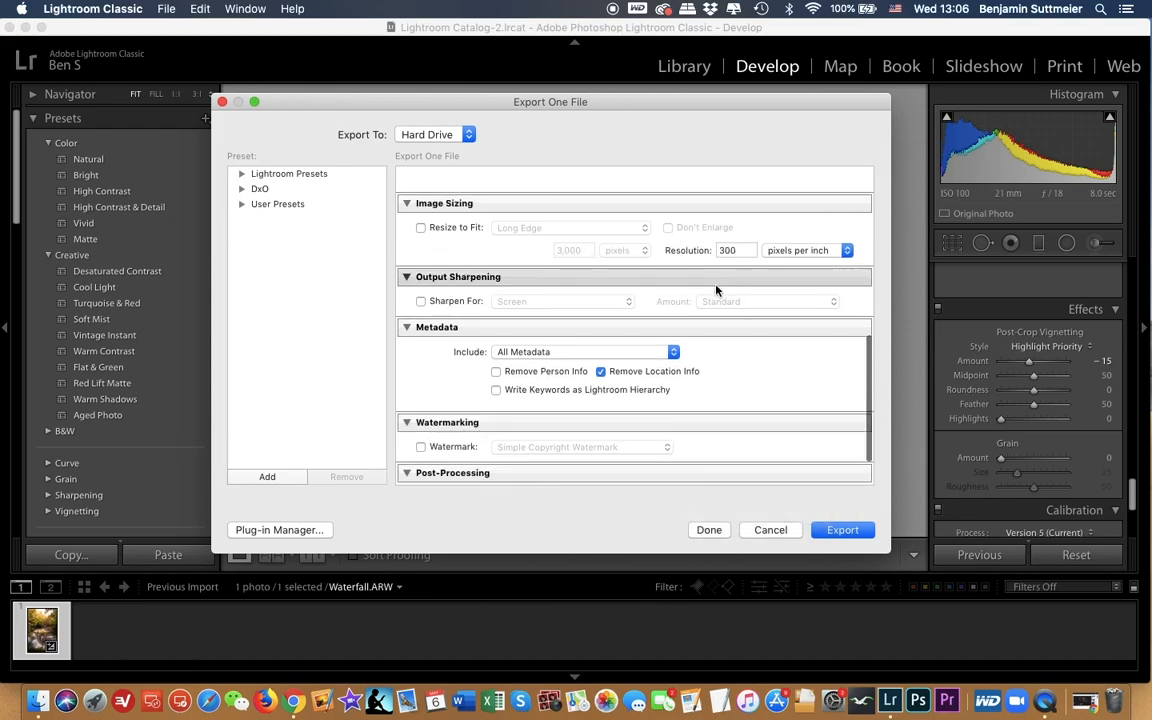
scroll(715, 288, "down", 2)
scroll(716, 289, "up", 3)
scroll(716, 289, "up", 5)
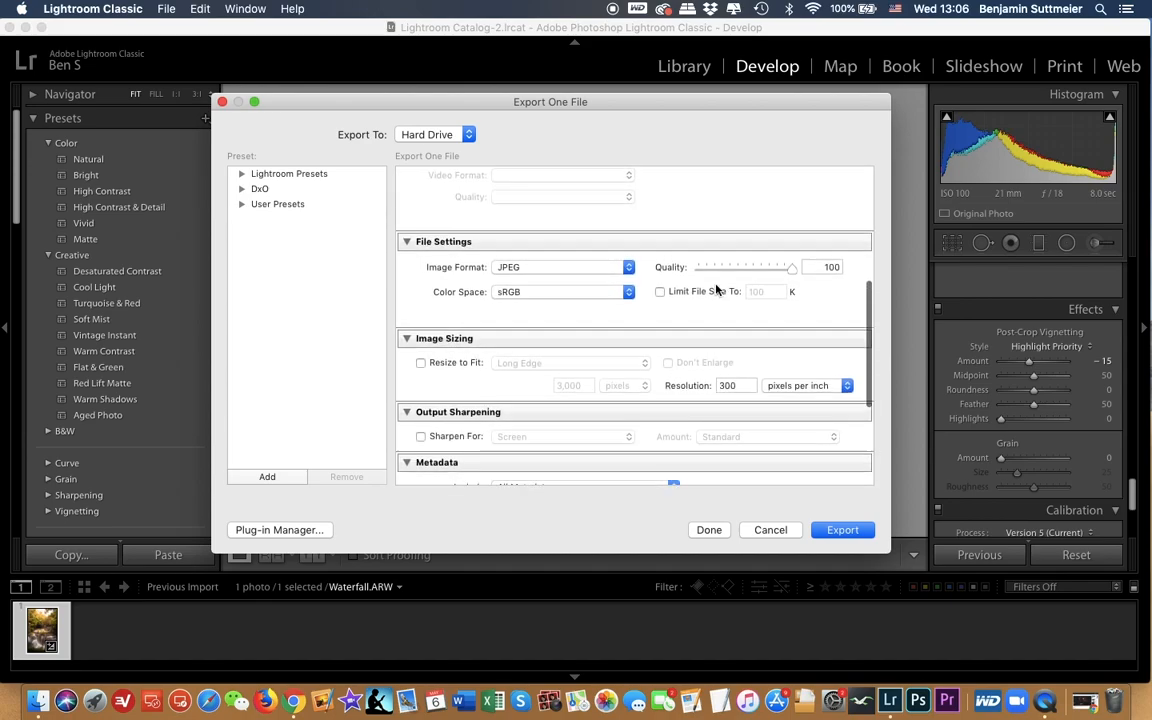
scroll(716, 289, "up", 2)
scroll(716, 289, "down", 5)
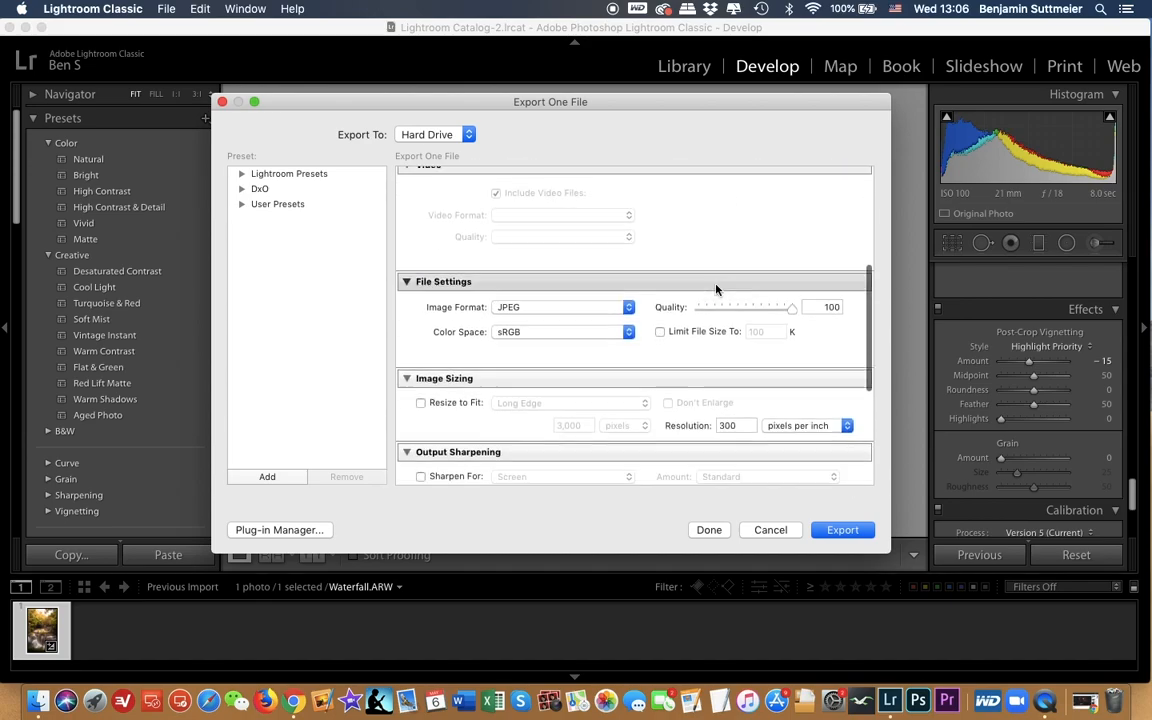
left_click(855, 532)
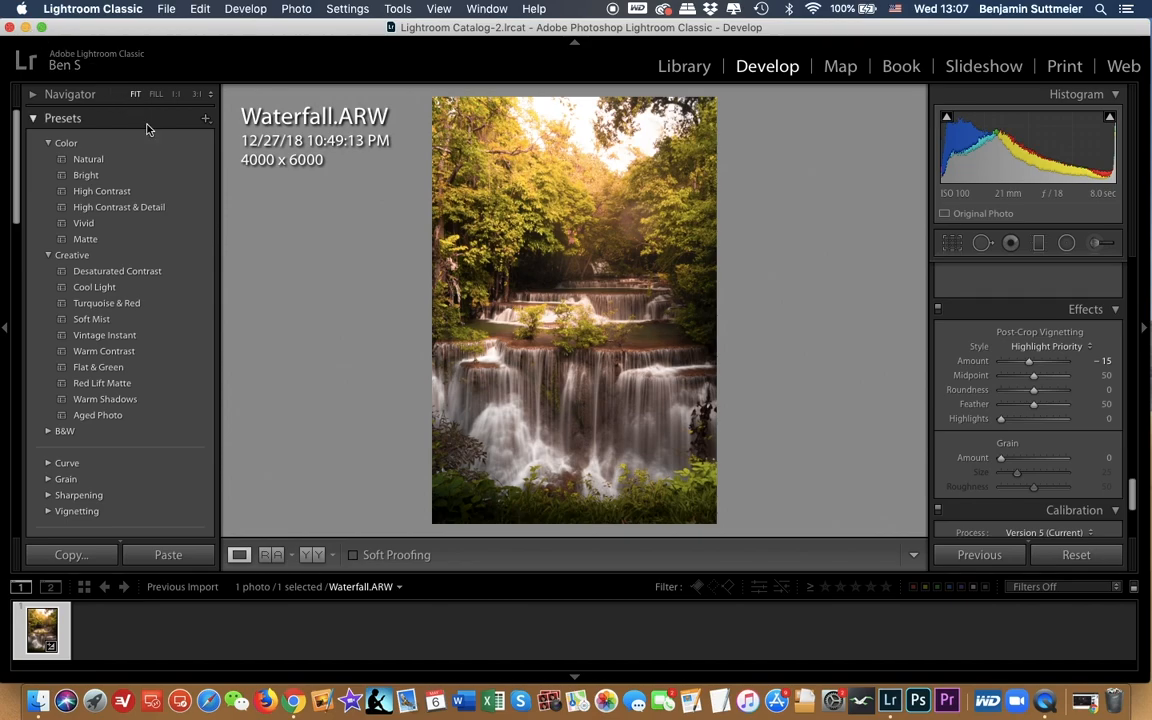
Step: Switch to the desktop, view the exported Waterfall.jpg in Preview, and quit Preview
left_click(27, 27)
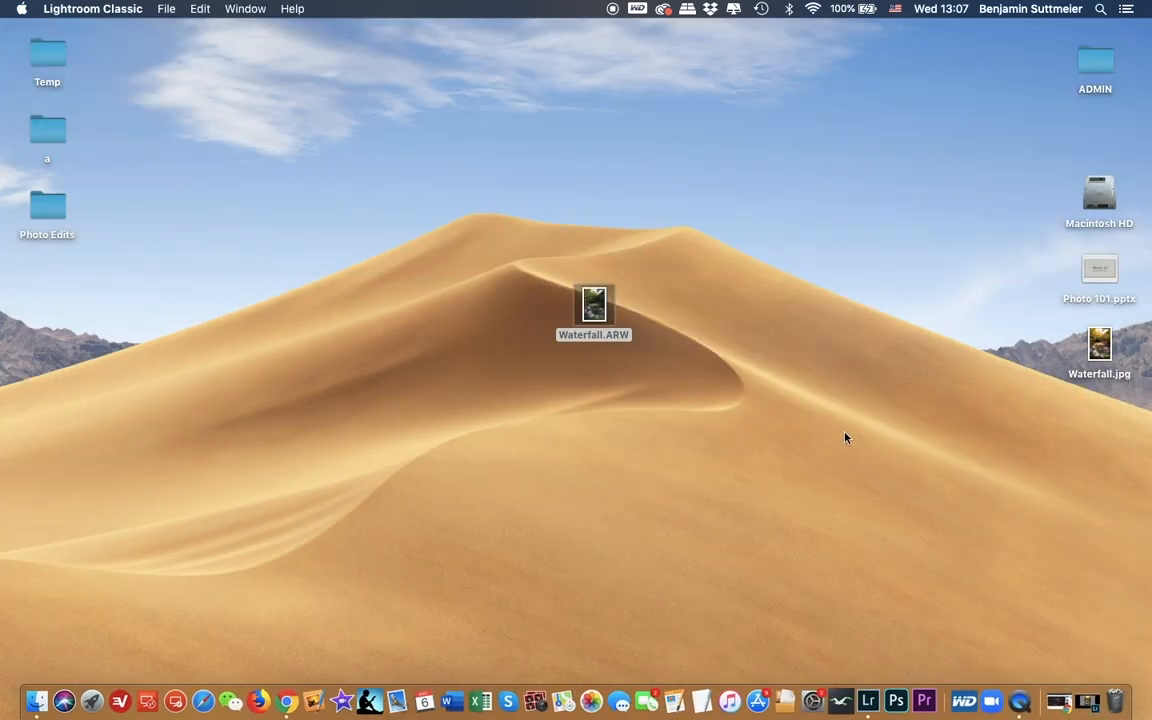
double_click(1100, 345)
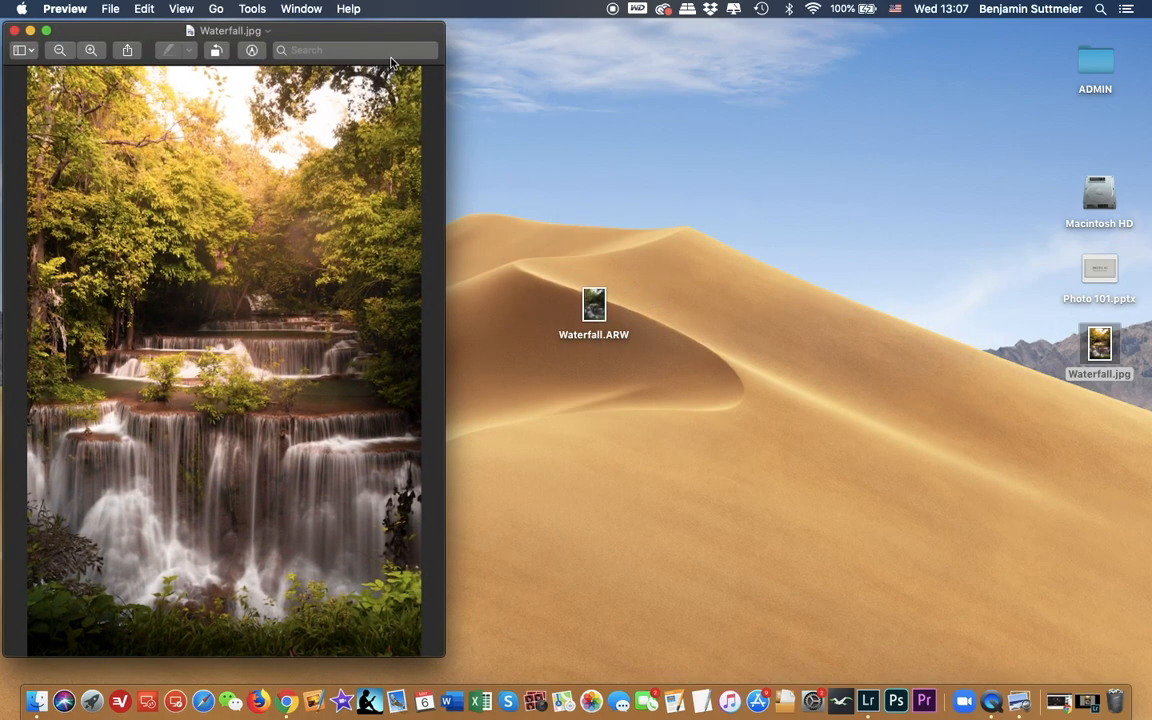
left_click_drag(381, 39, 545, 38)
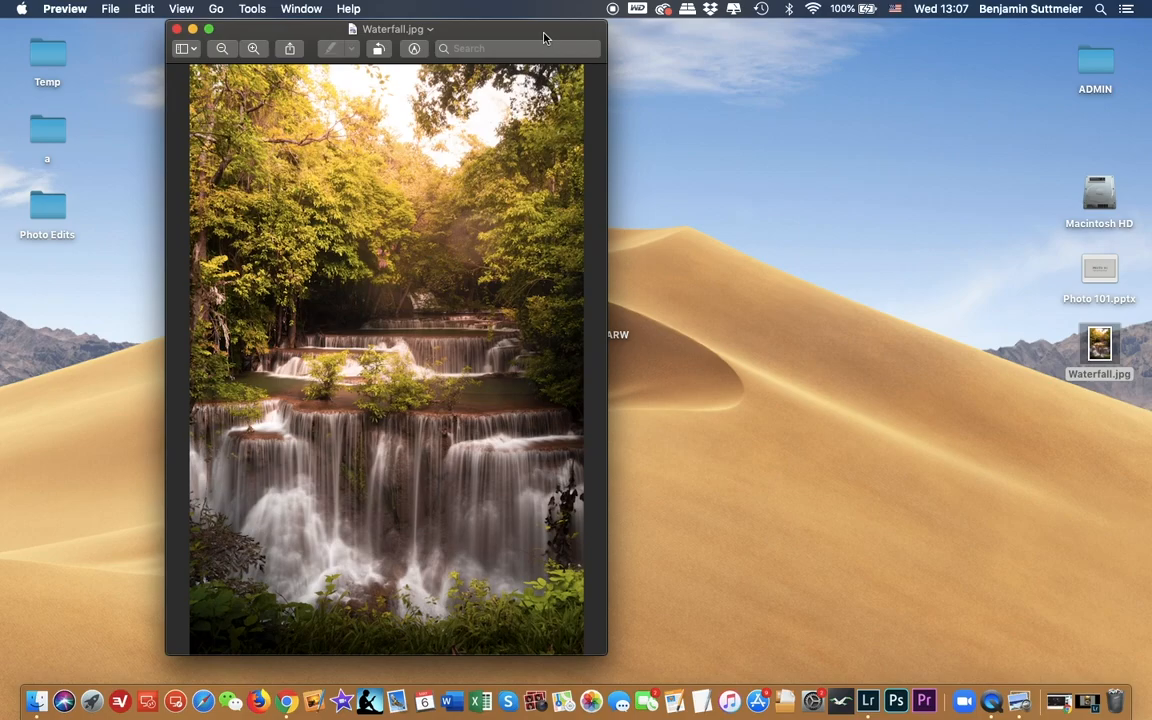
key("super+q")
Step: Return to Lightroom Classic and compare the finished waterfall photo with its unedited state
left_click(1059, 701)
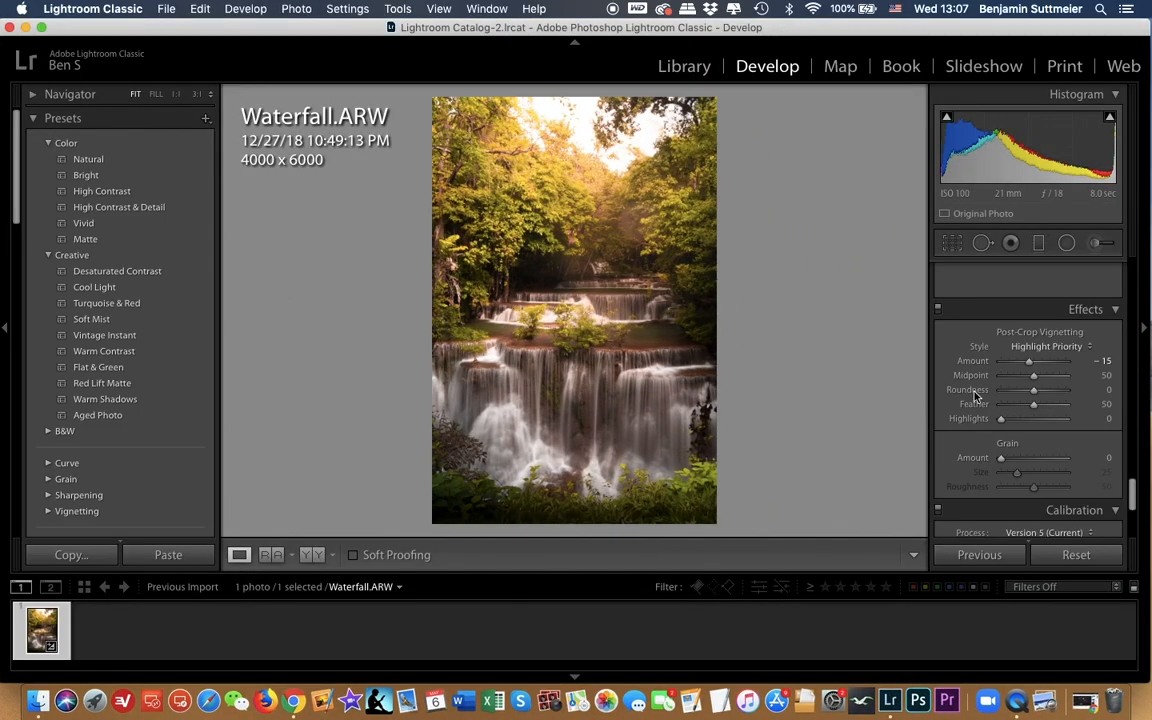
key("backslash")
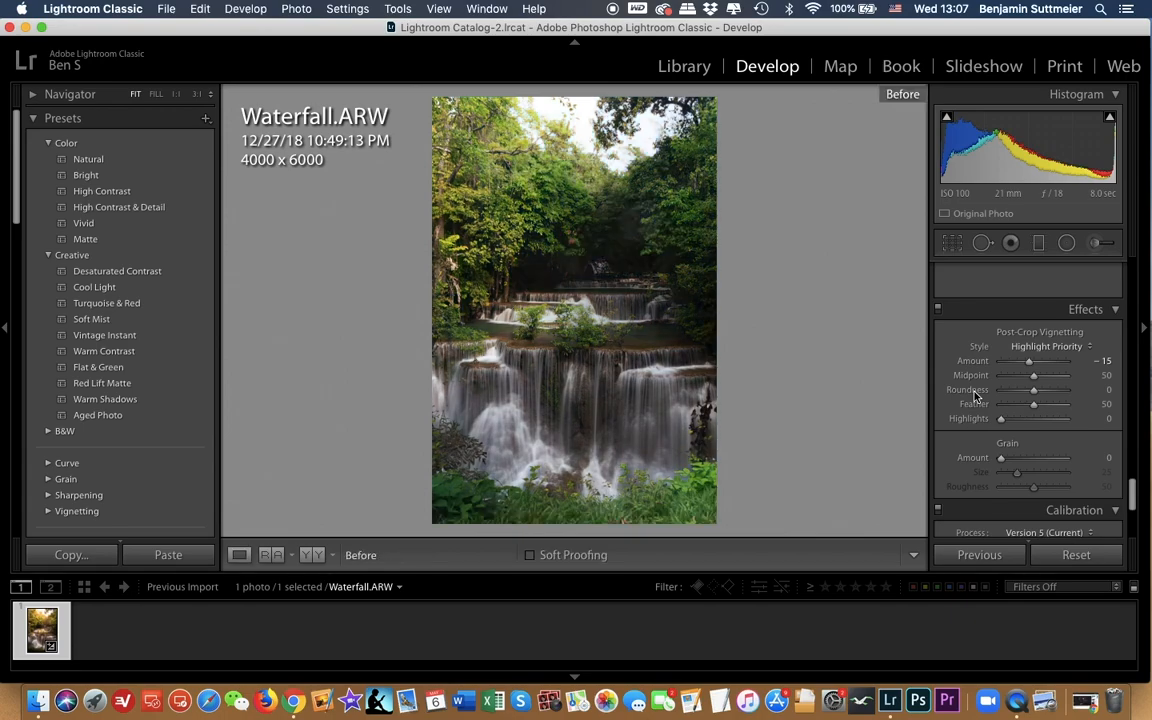
key("backslash")
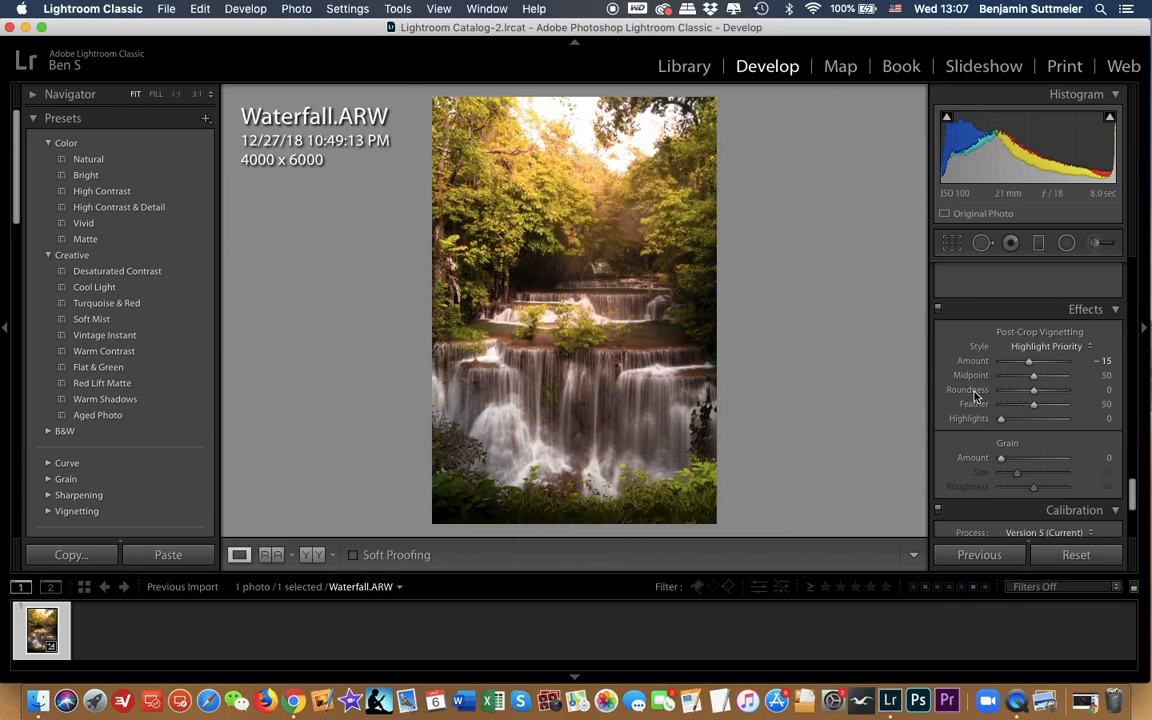